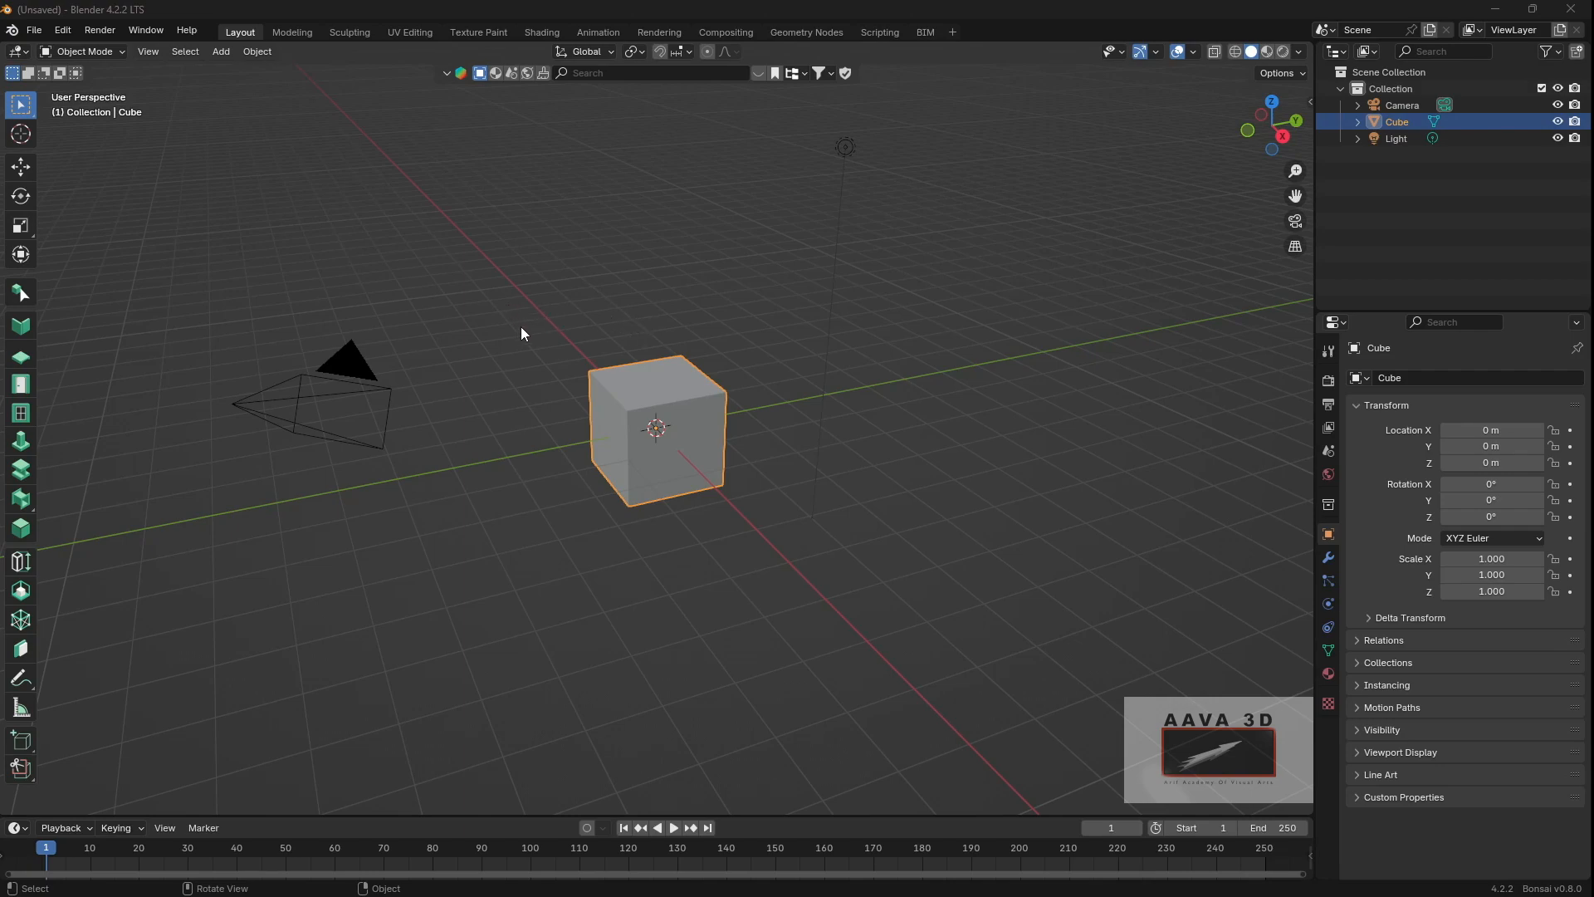
Step: Delete all the default scene objects, including the camera, cube and light
middle_drag(541, 330, 665, 339)
key(a)
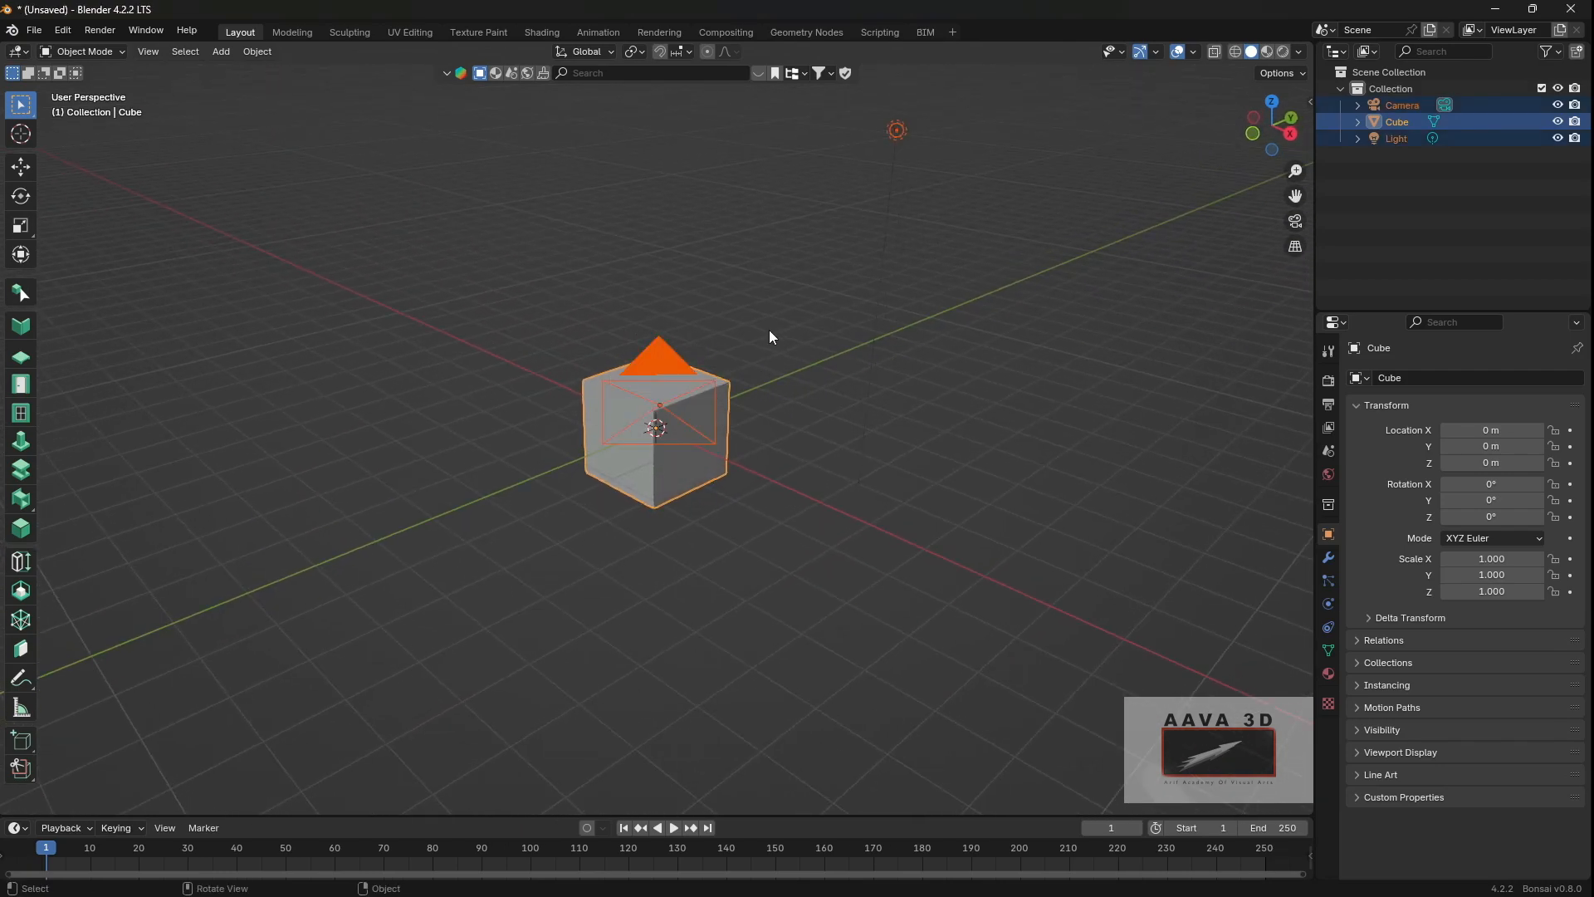
middle_drag(1058, 371, 1023, 367)
key(x)
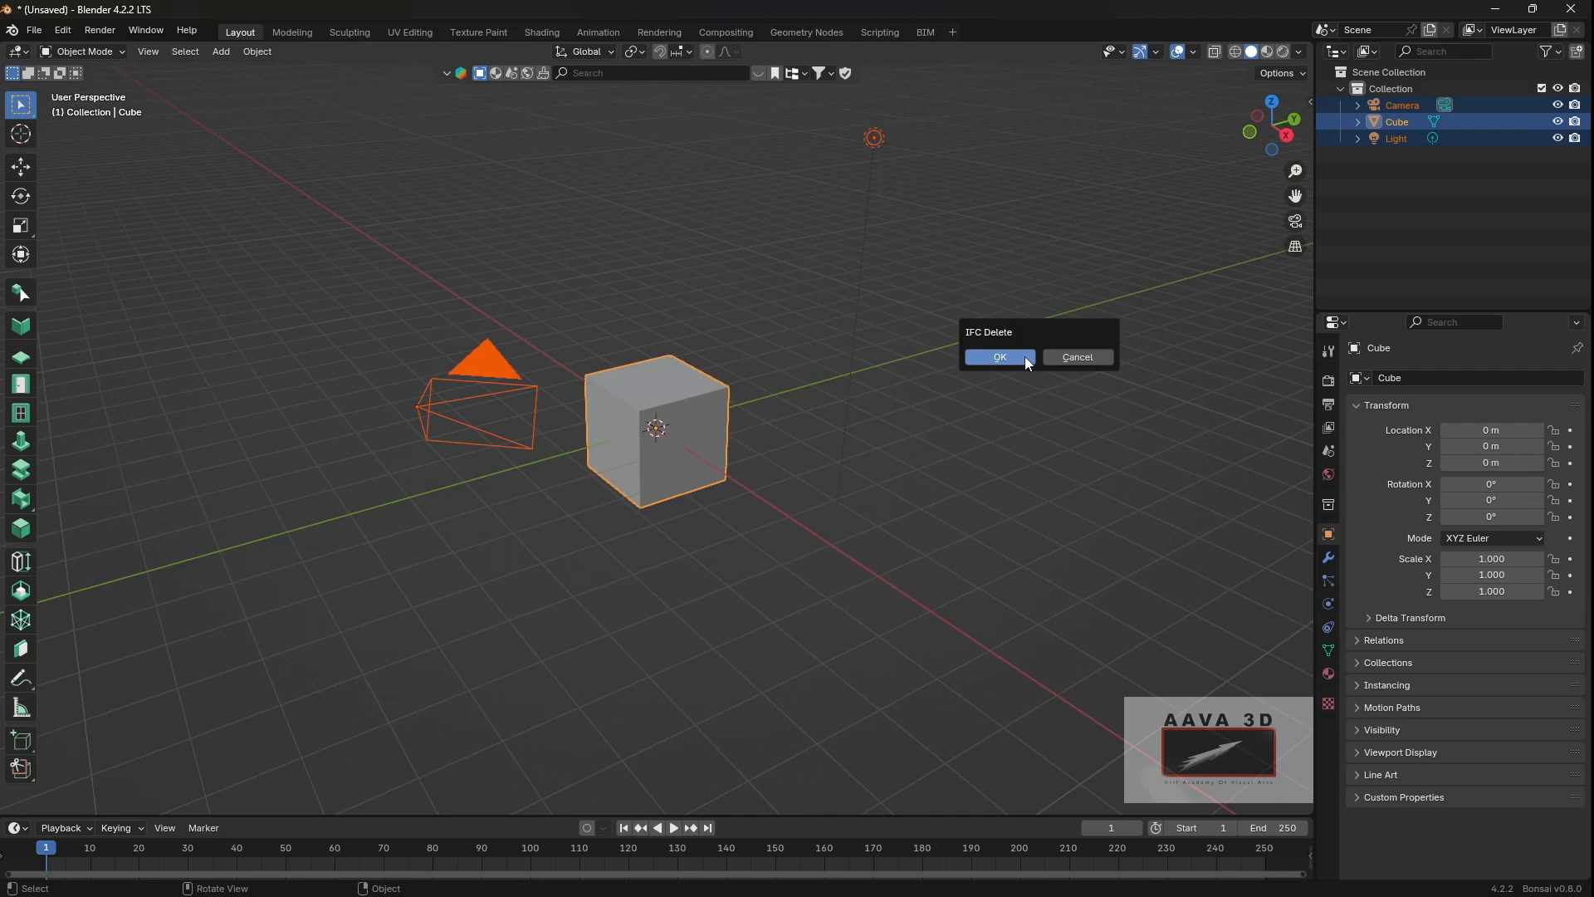
click(1027, 360)
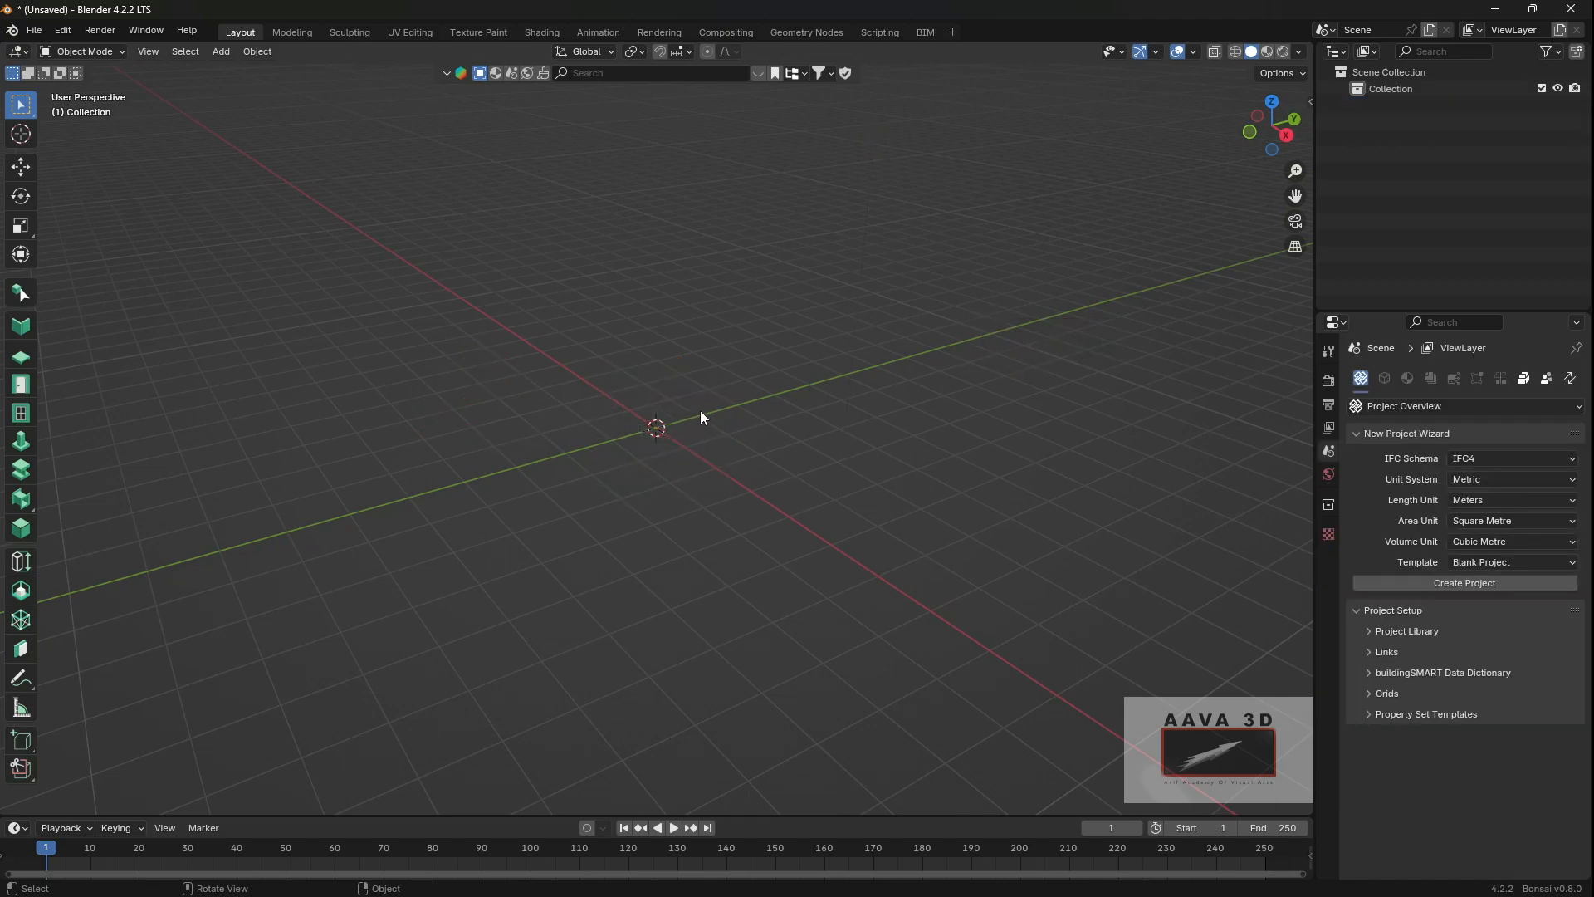
Step: Add a new cube mesh at the scene origin
key(shift+a)
mouse_move(704, 380)
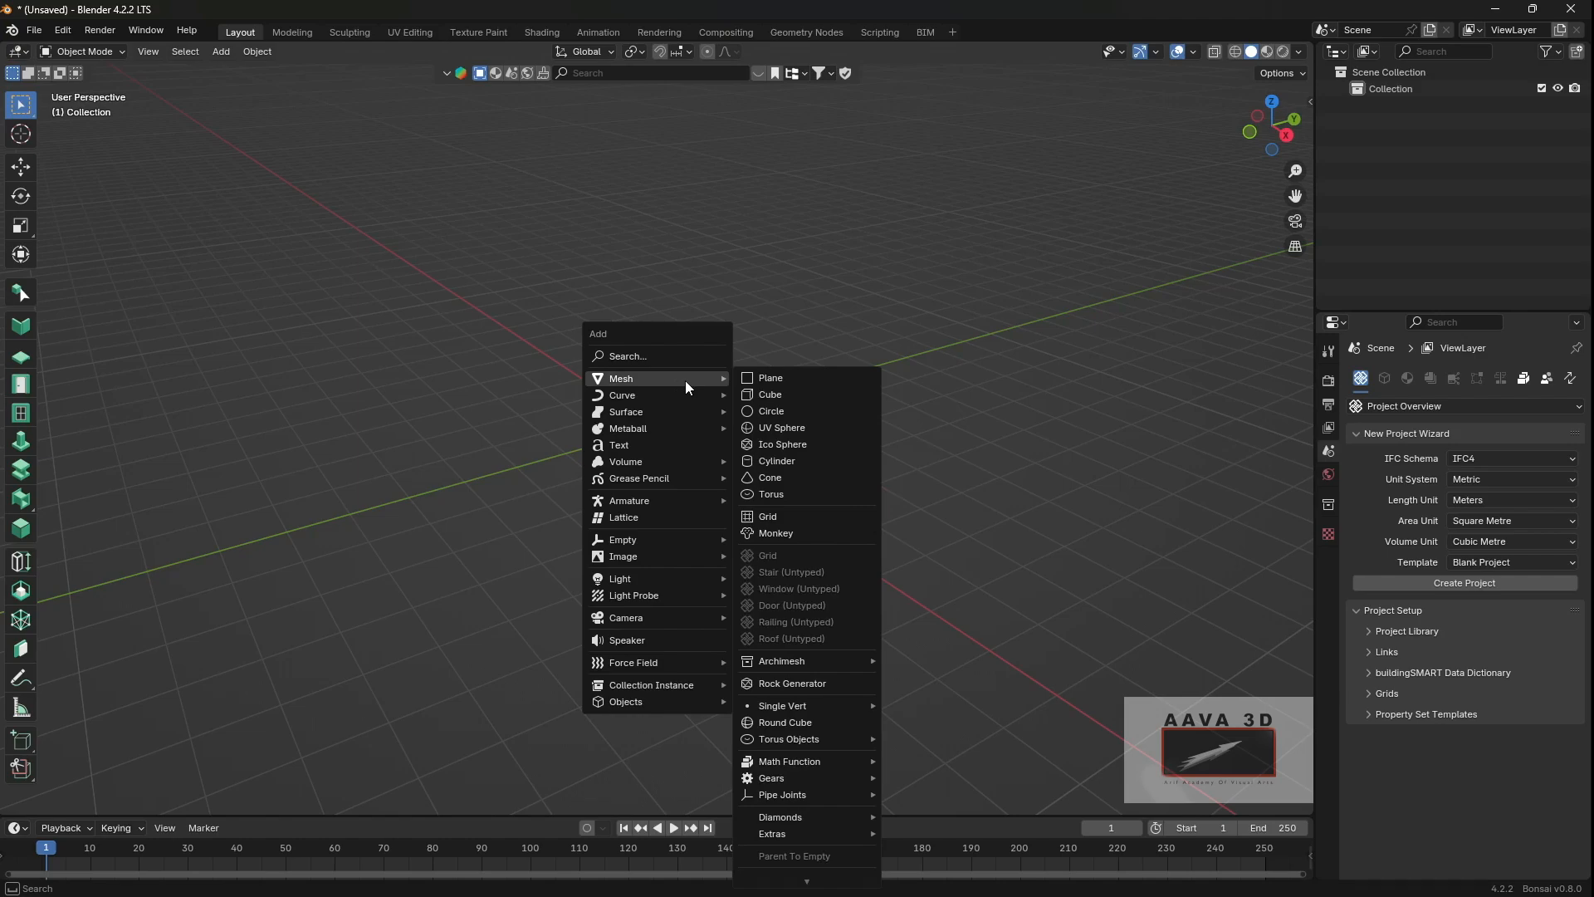
click(768, 395)
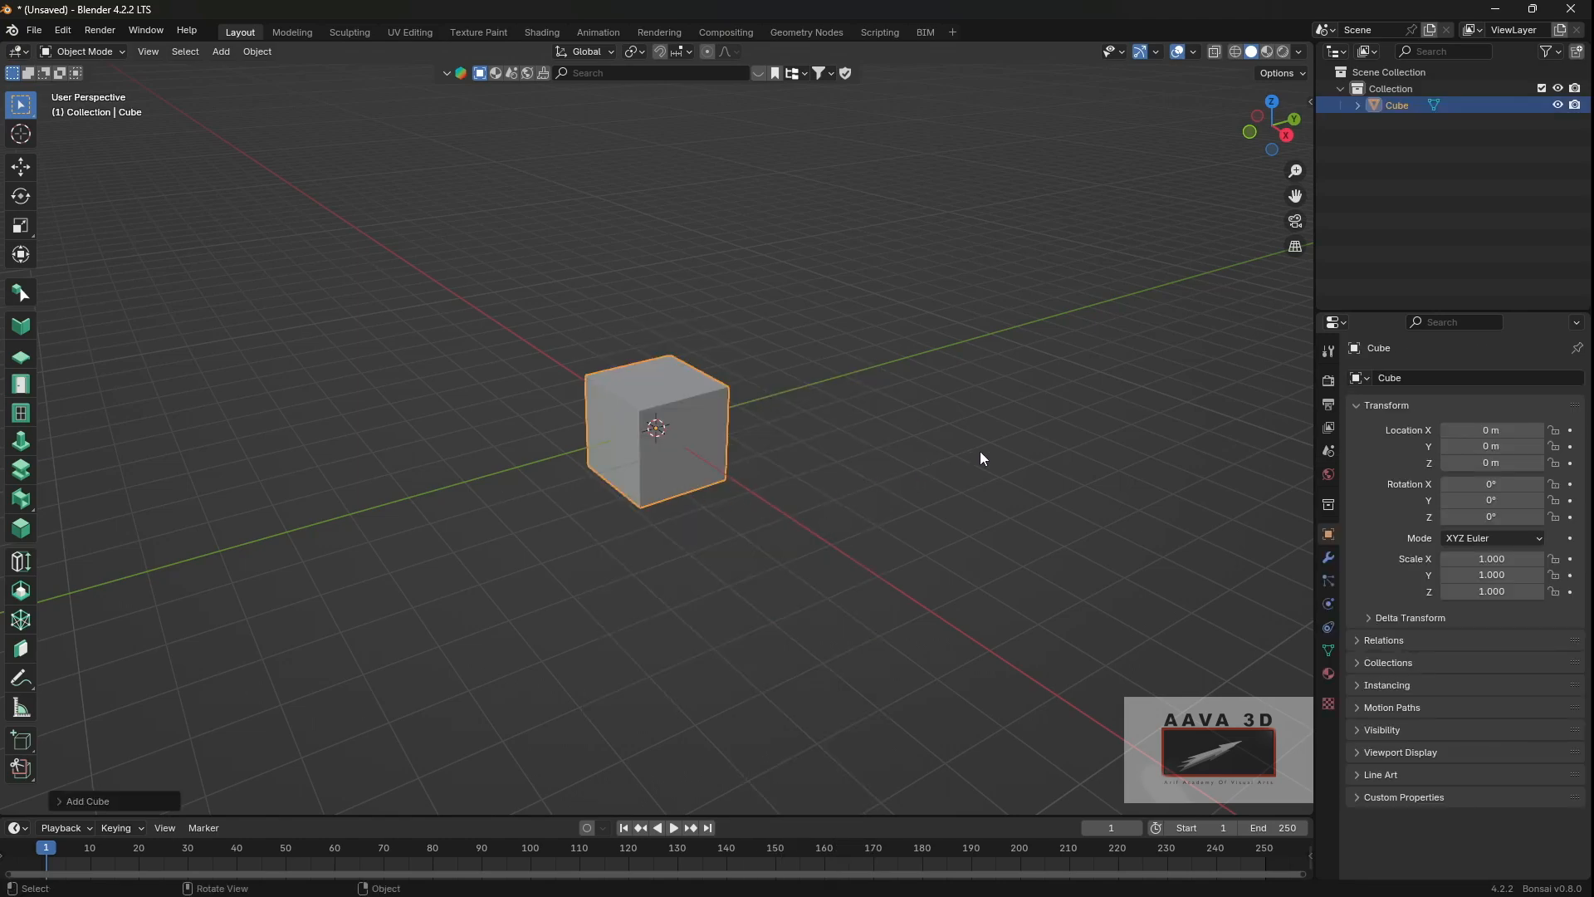
Step: Scale the cube to about 0.38 along X and about 1.71 along Z to form a thin upright block
key(s)
key(x)
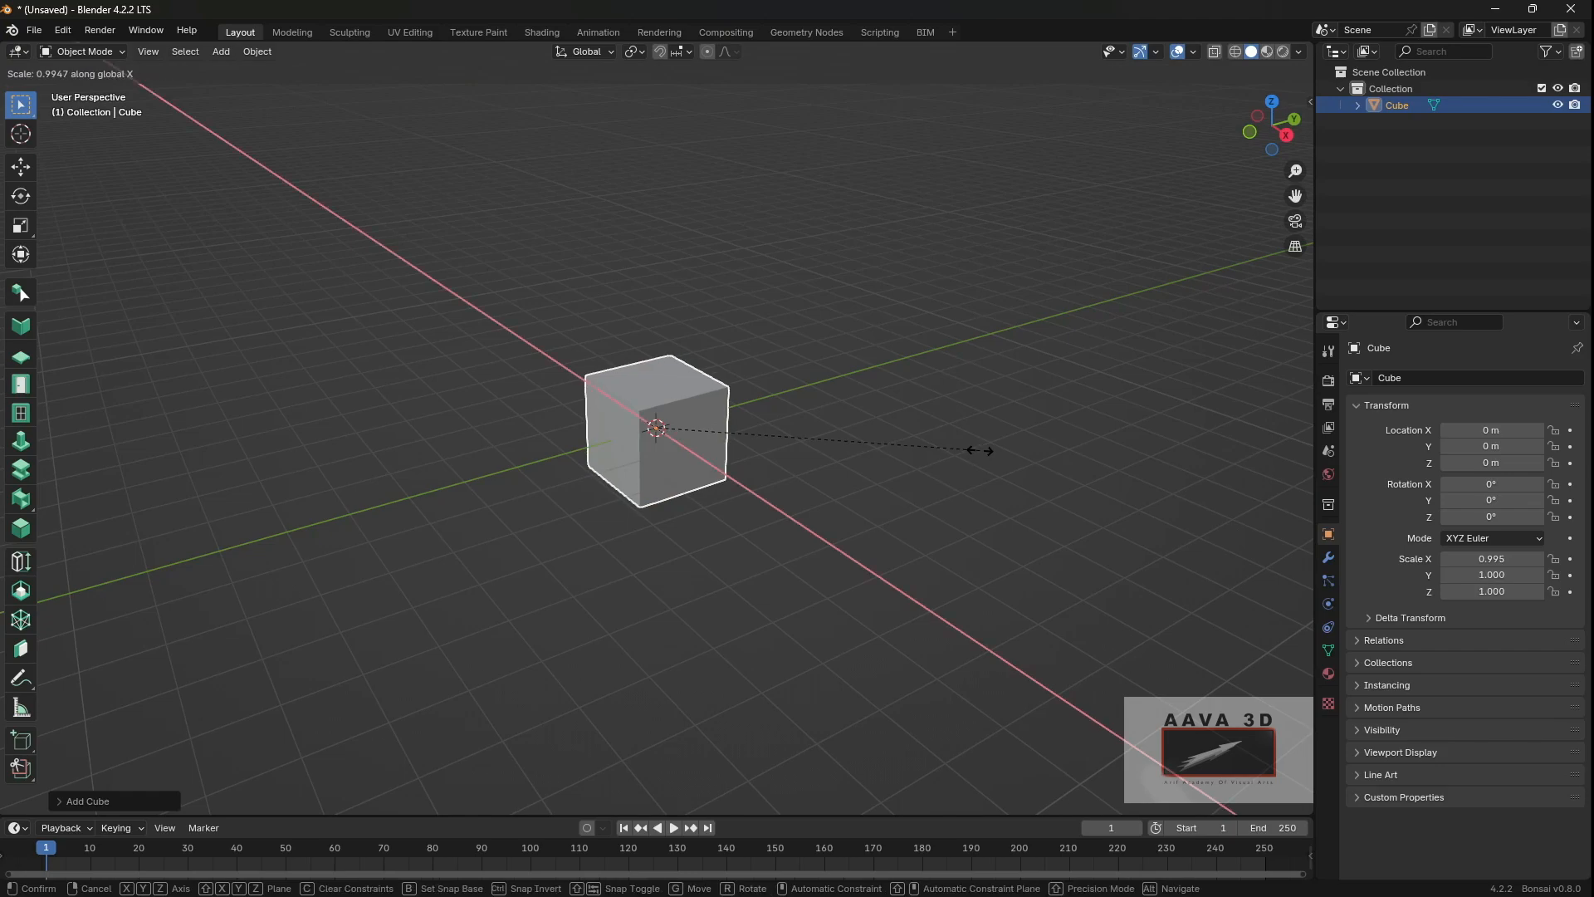
click(781, 440)
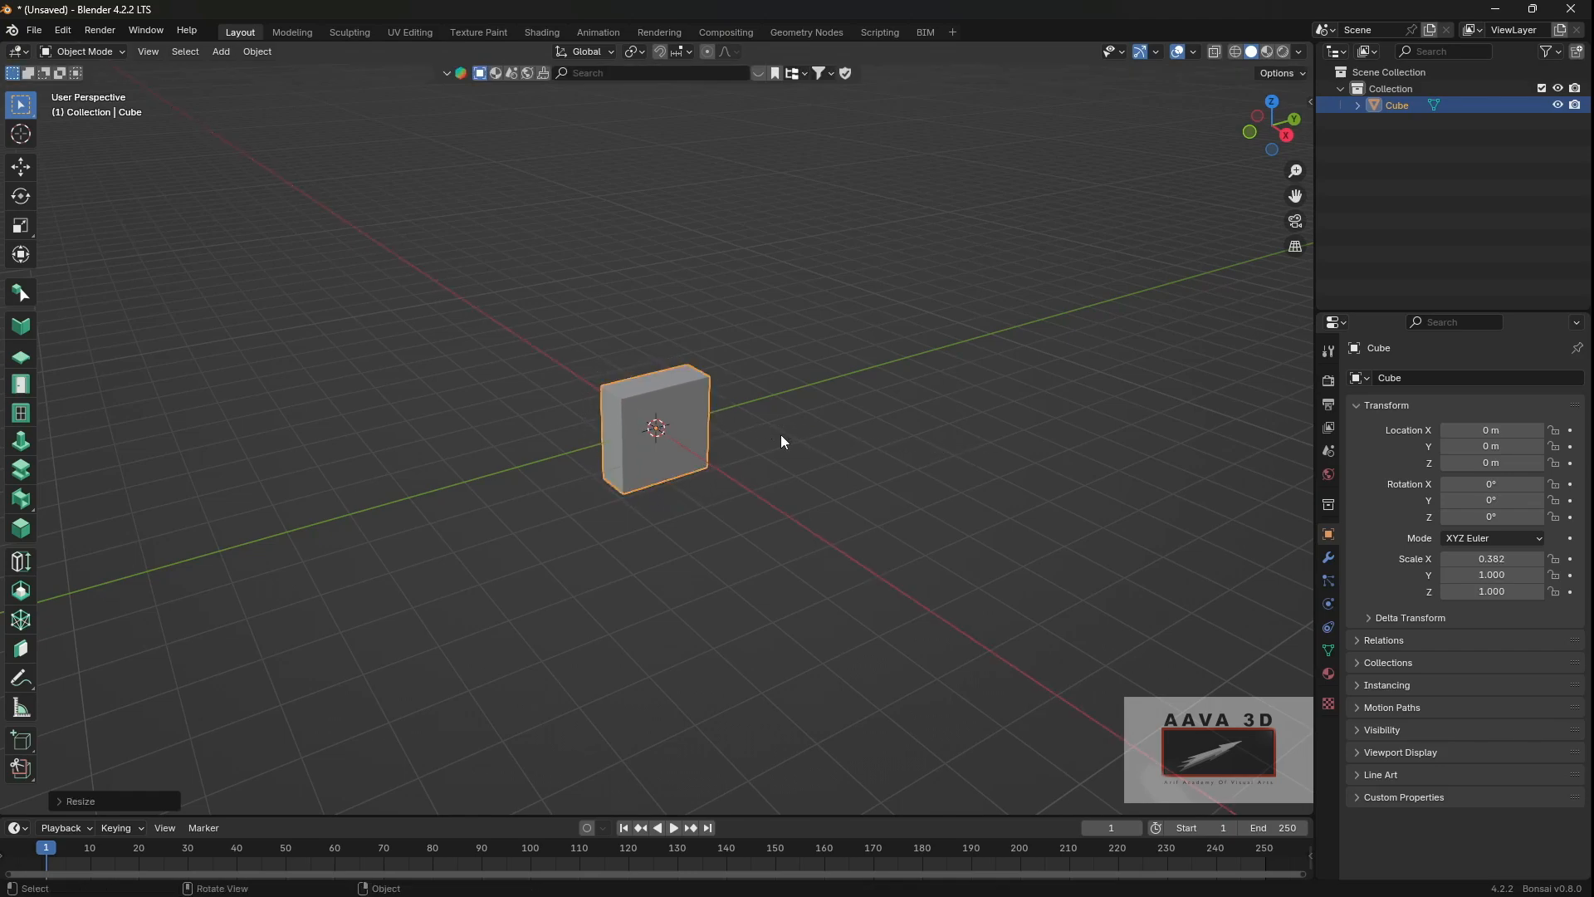
key(s)
key(z)
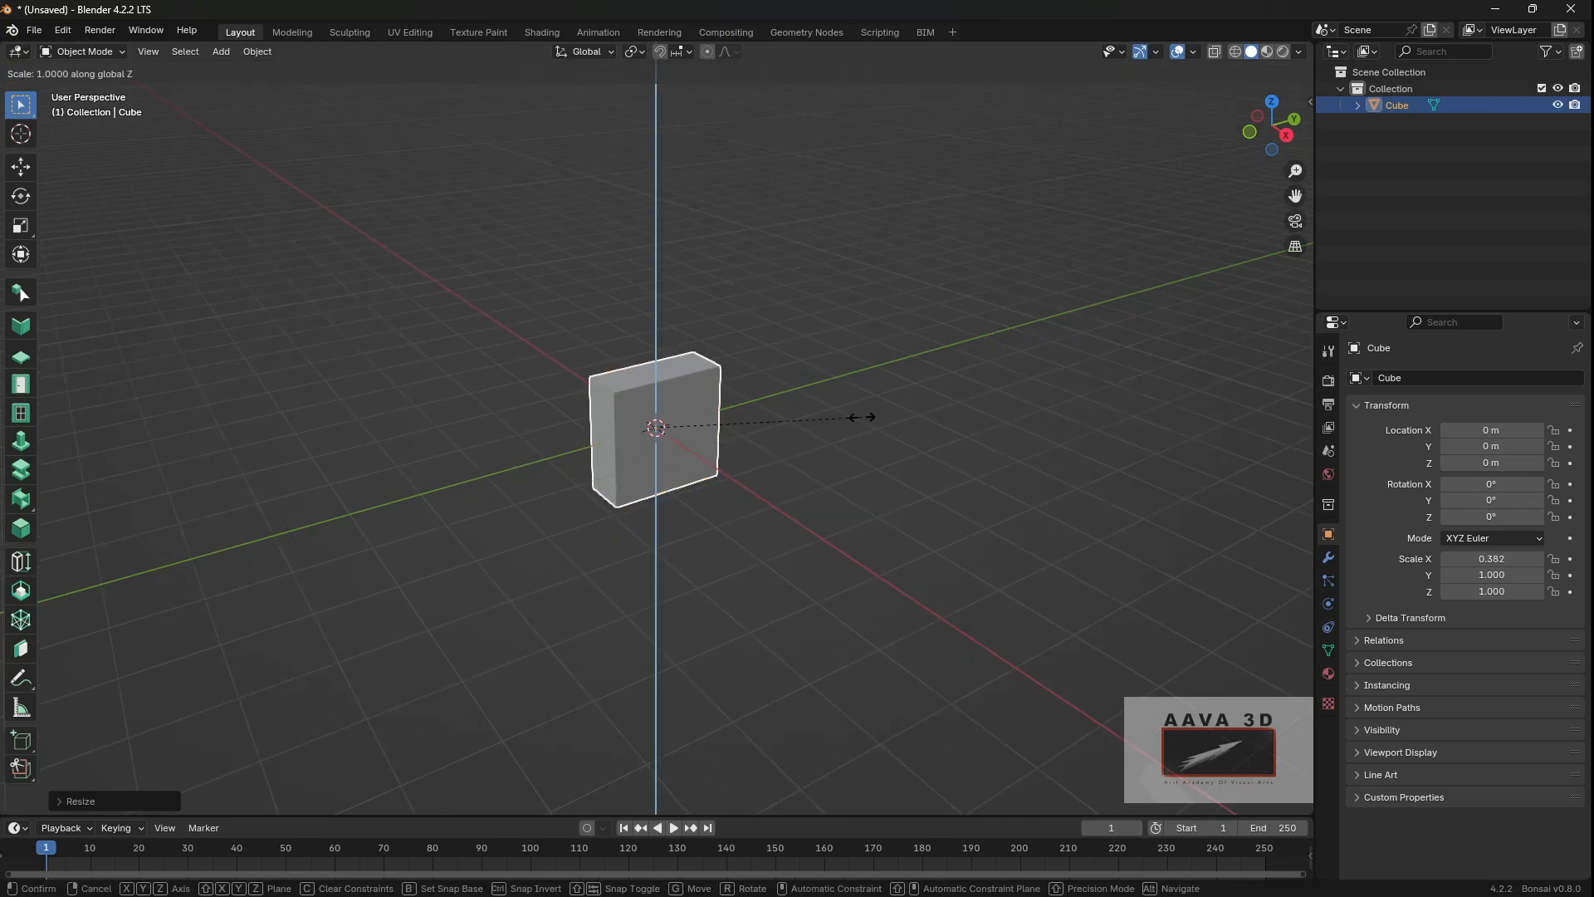
click(1009, 407)
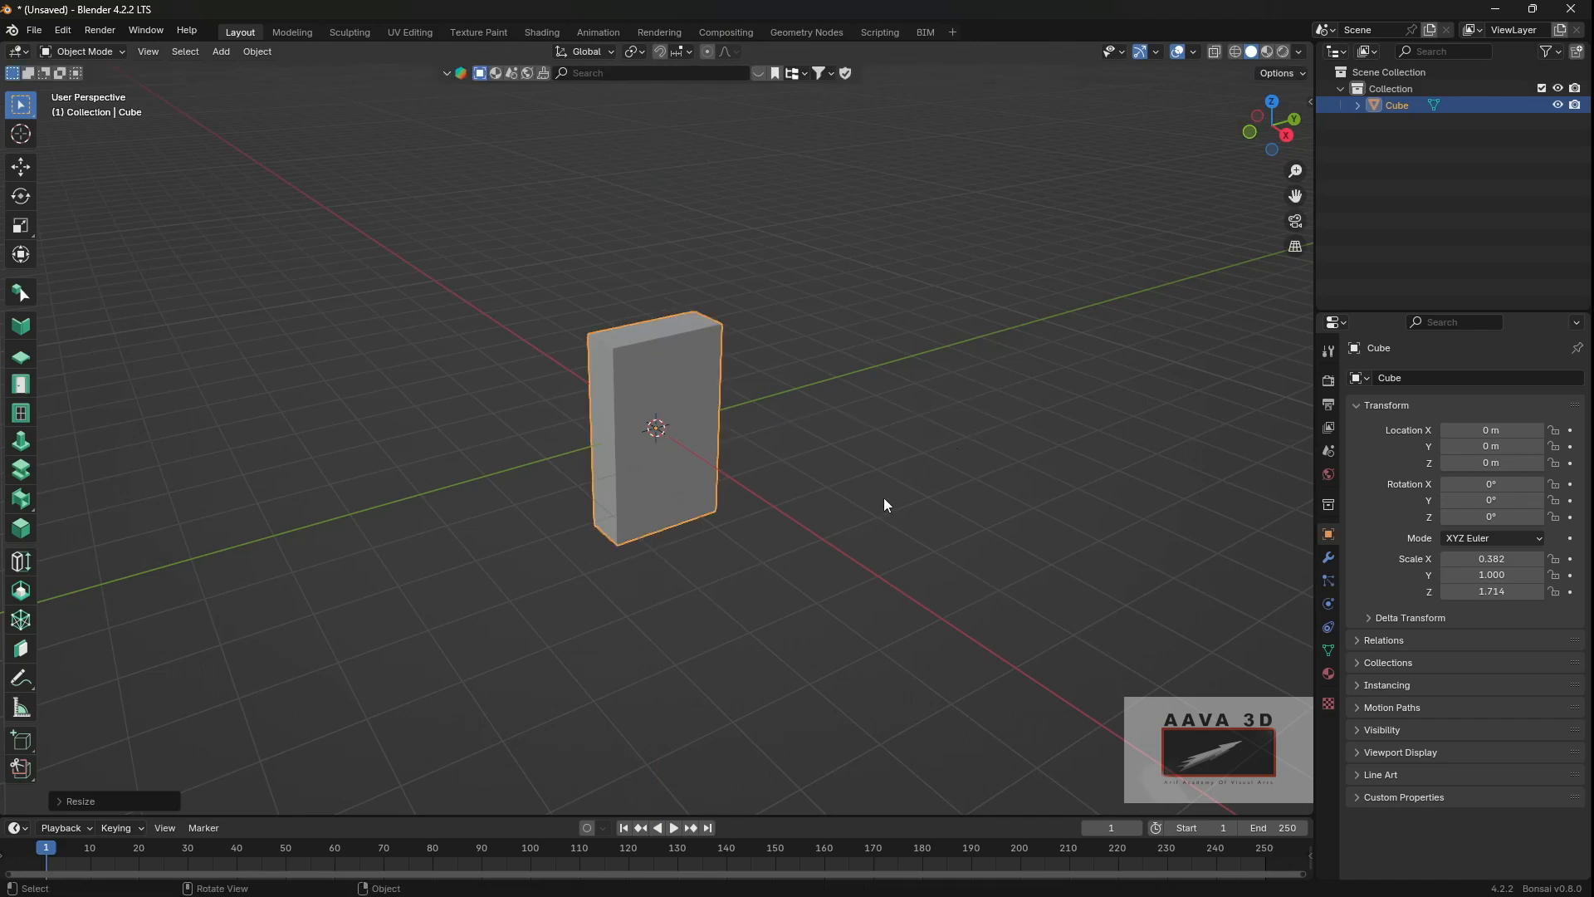
Step: In Edit Mode, add three evenly spaced horizontal loop cuts around the block without sliding them
middle_drag(884, 497, 820, 475)
key(Tab)
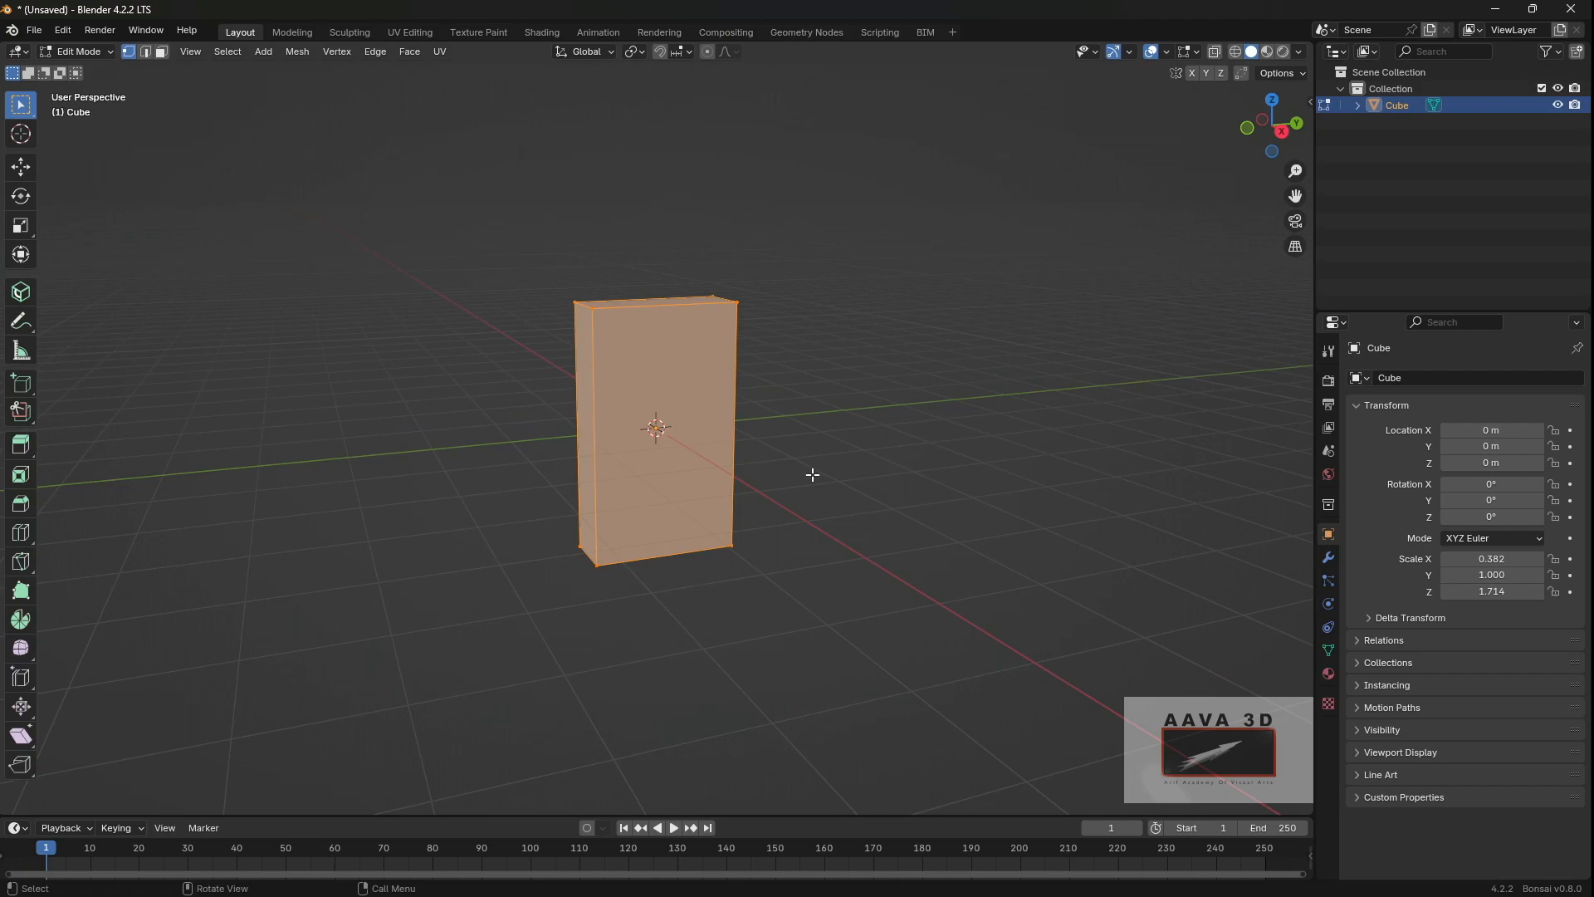
key(ctrl+r)
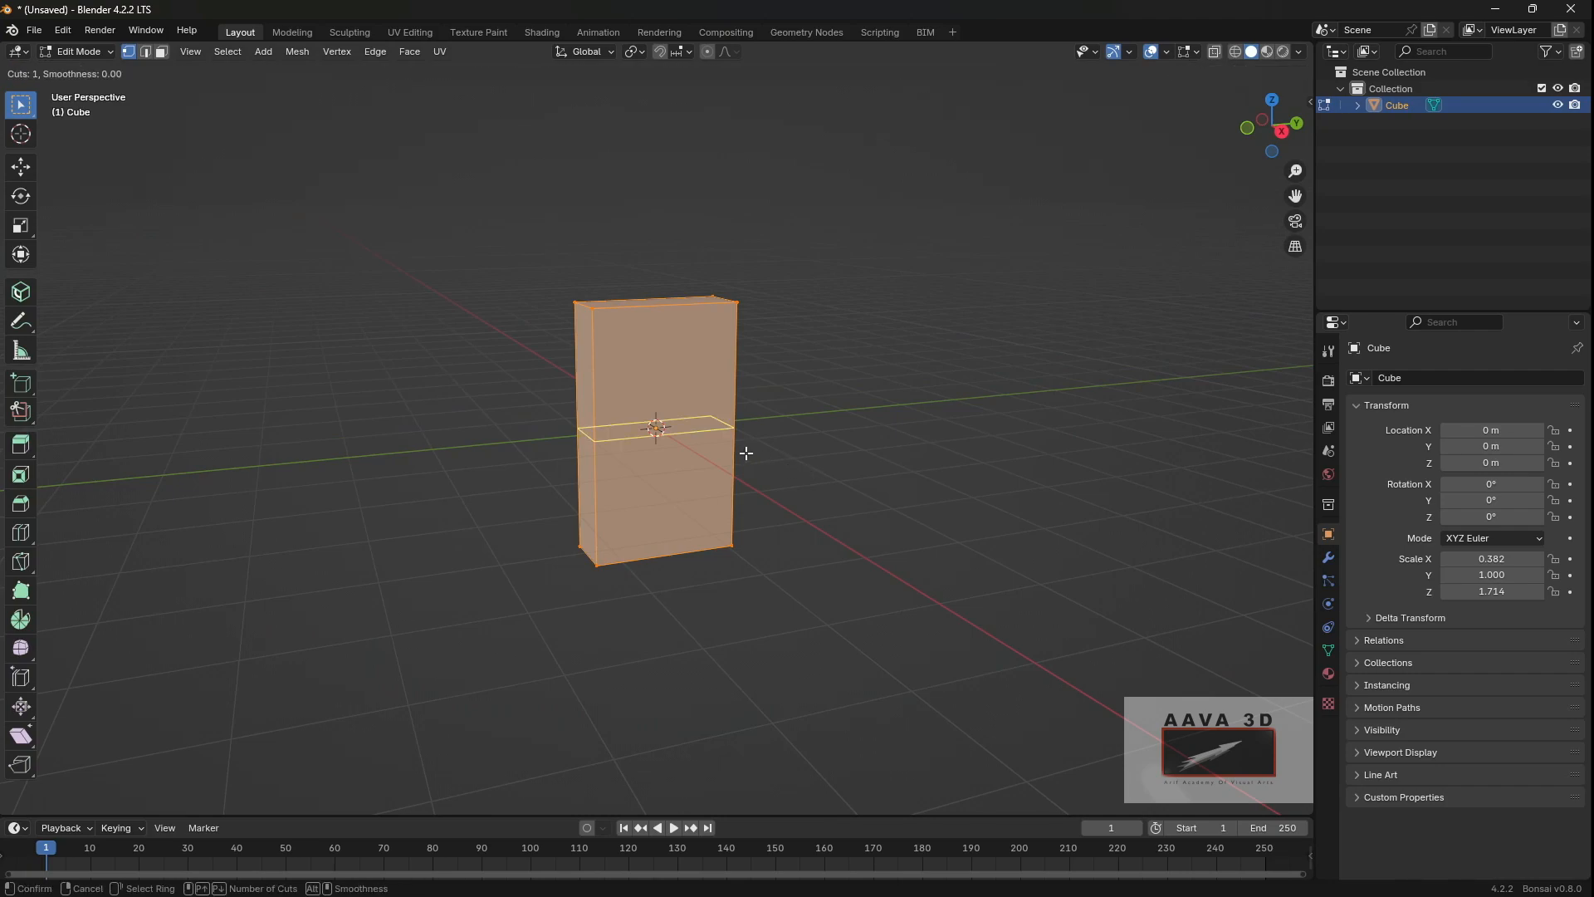
scroll(745, 453, up, 2)
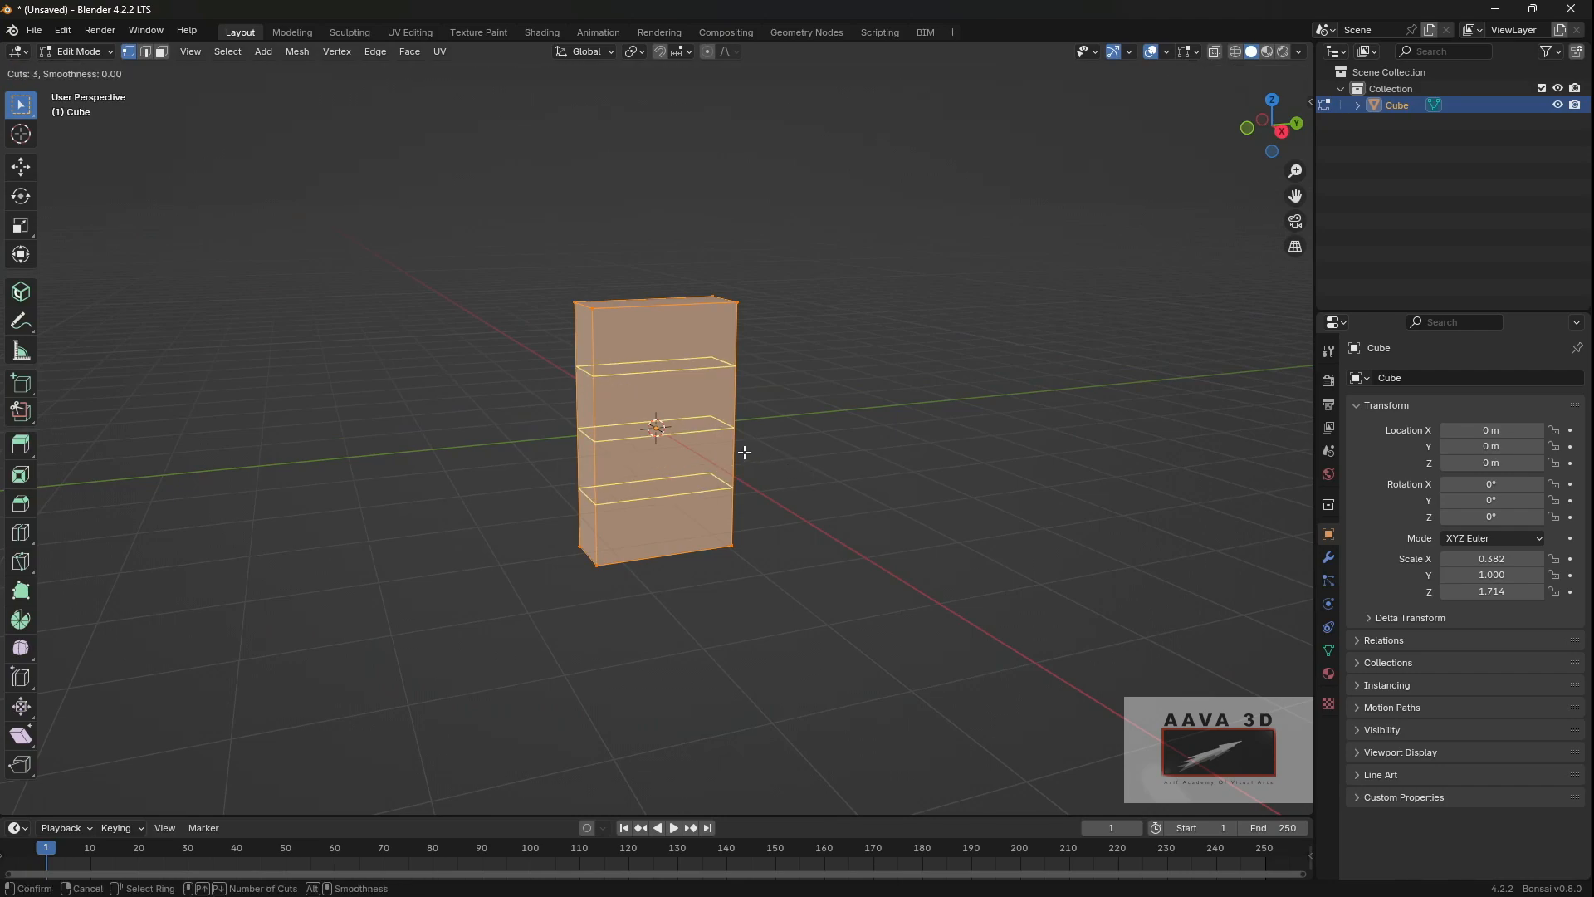
click(743, 451)
right_click(742, 449)
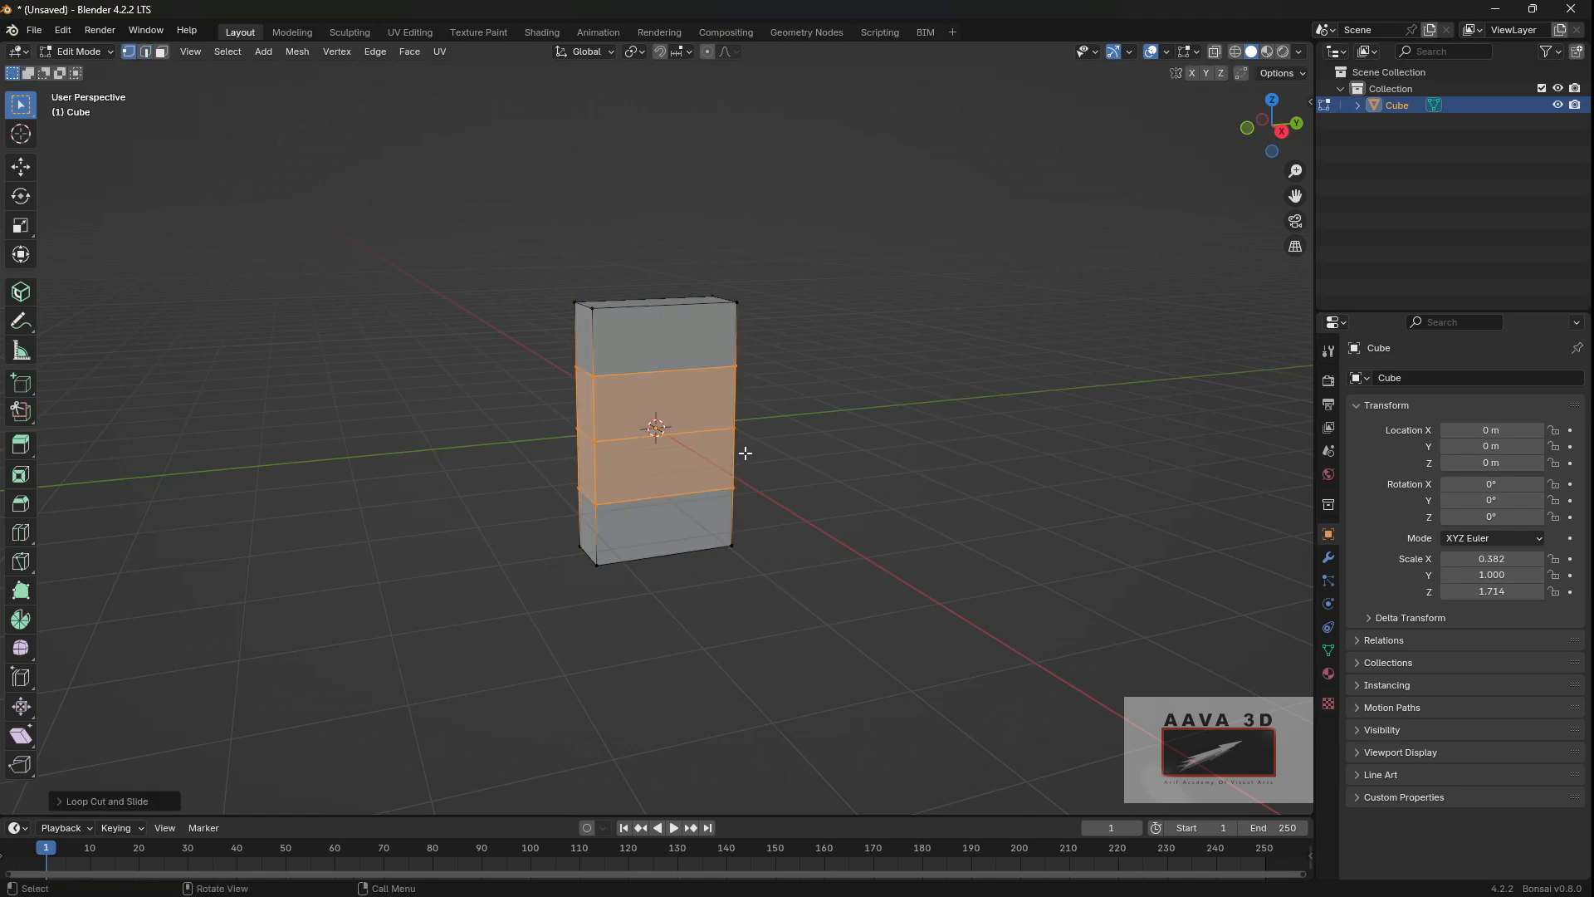
Step: Add two evenly spaced vertical loop cuts across the block's wide face without sliding them
mouse_move(901, 445)
middle_down()
mouse_move(863, 450)
mouse_move(887, 421)
middle_up()
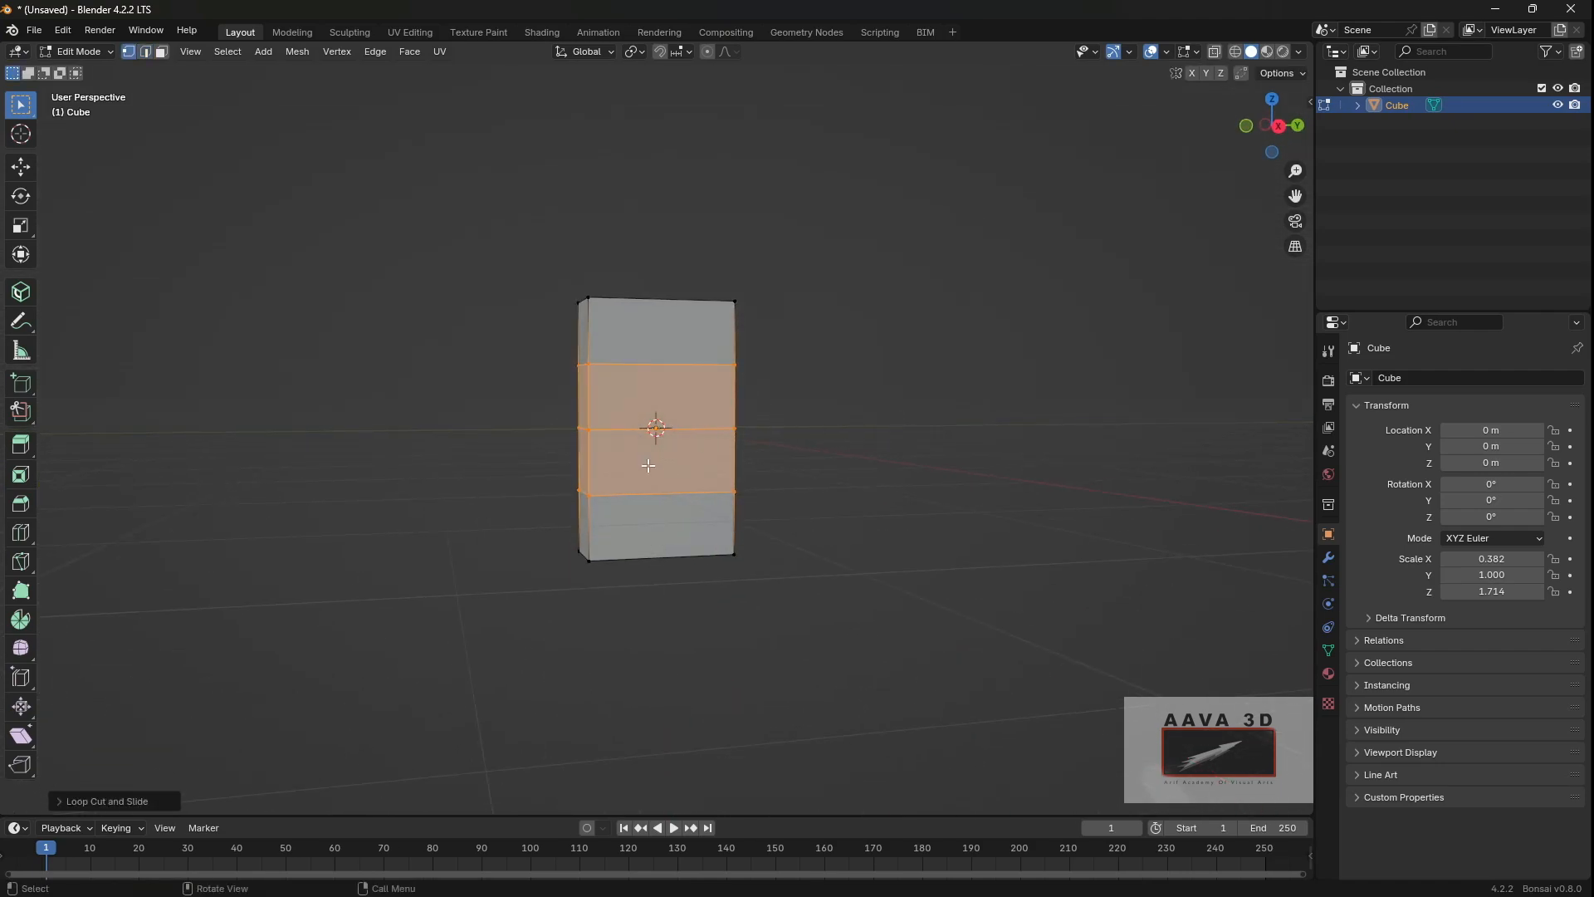
key(ctrl+r)
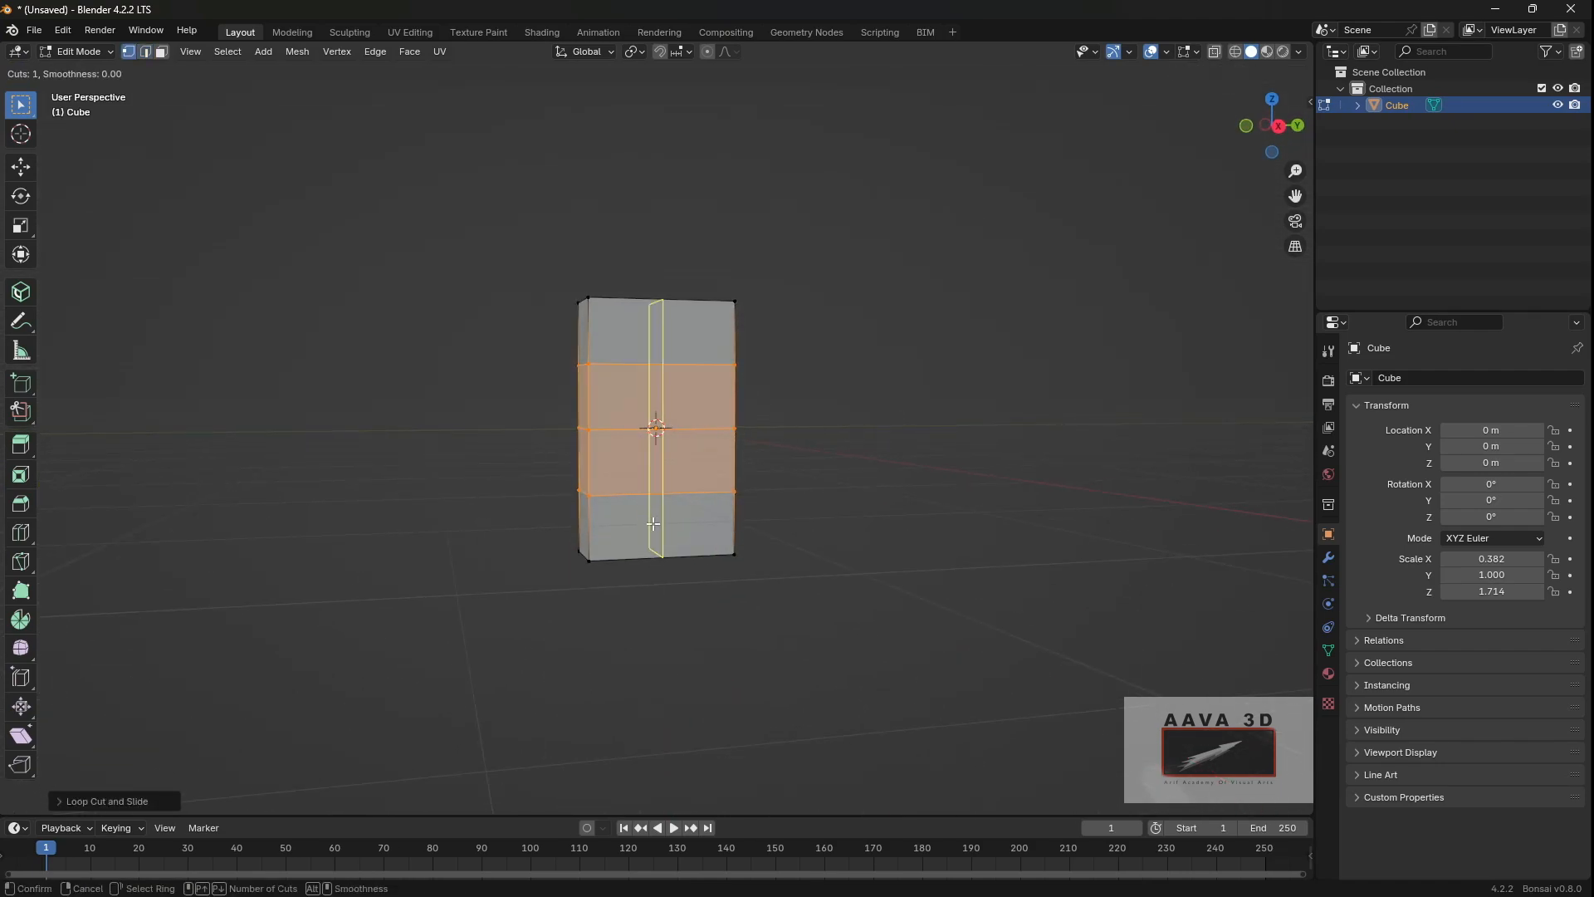
scroll(654, 523, up, 1)
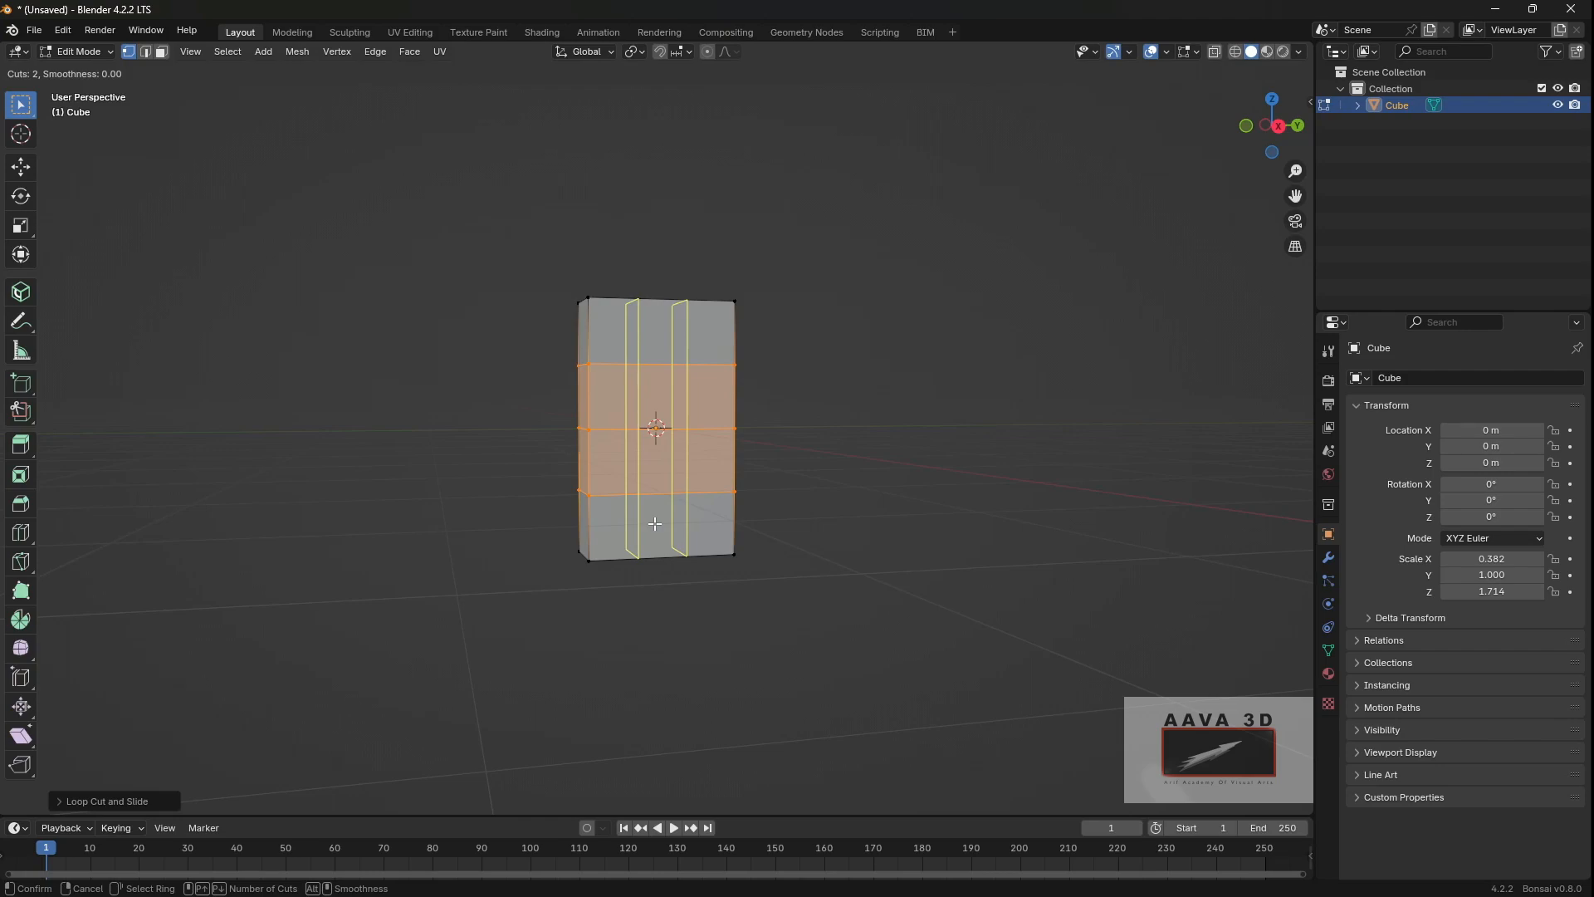
scroll(655, 524, up, 1)
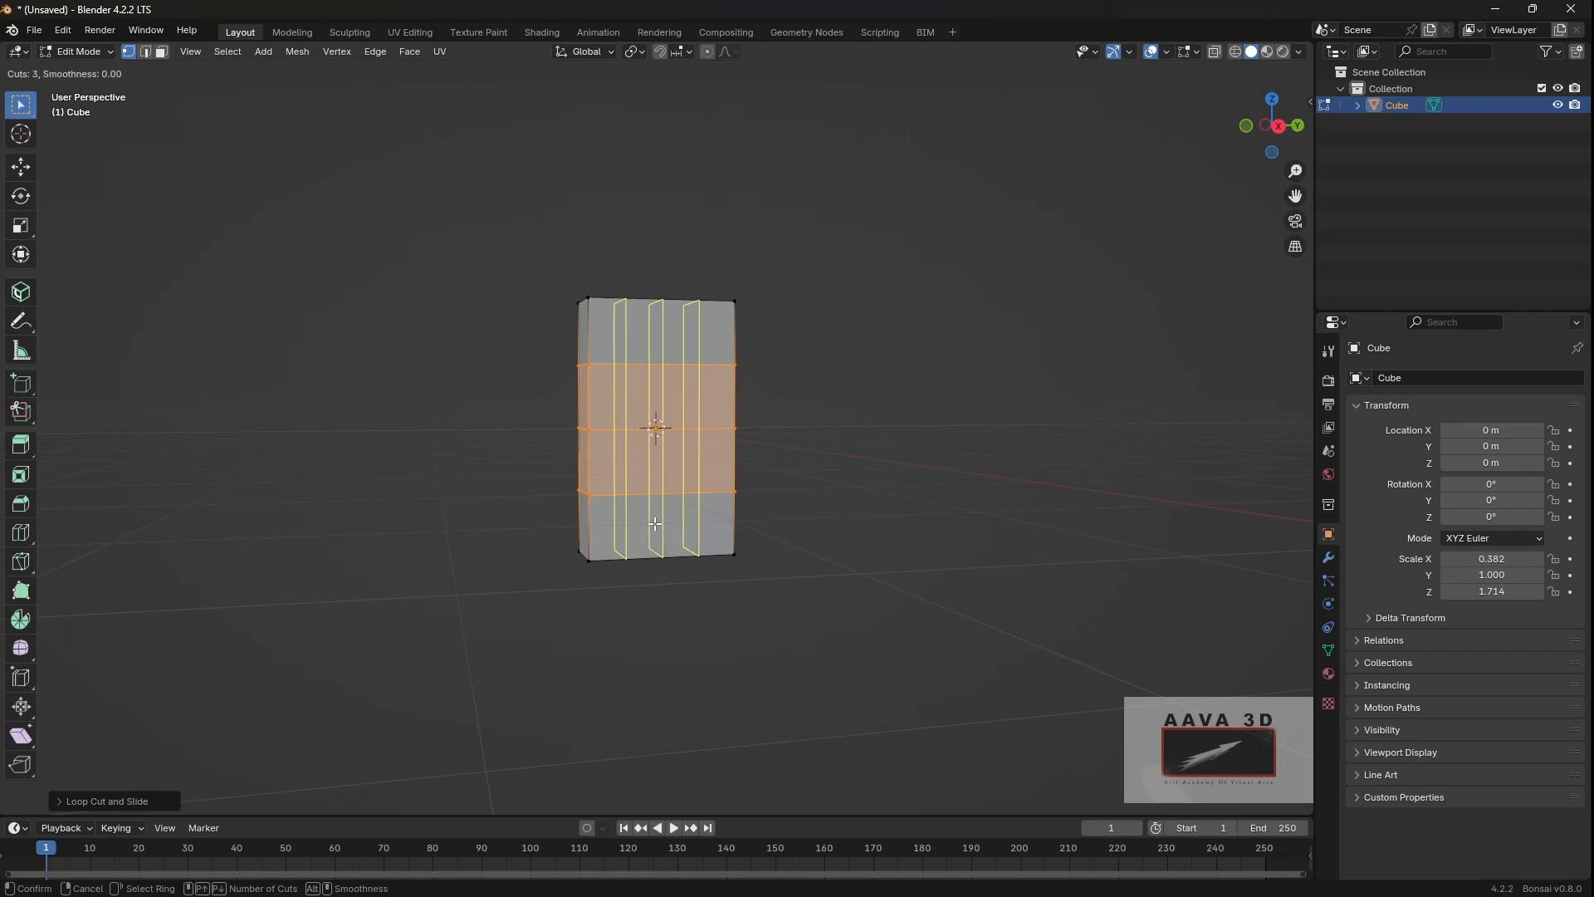
scroll(655, 524, down, 1)
click(655, 524)
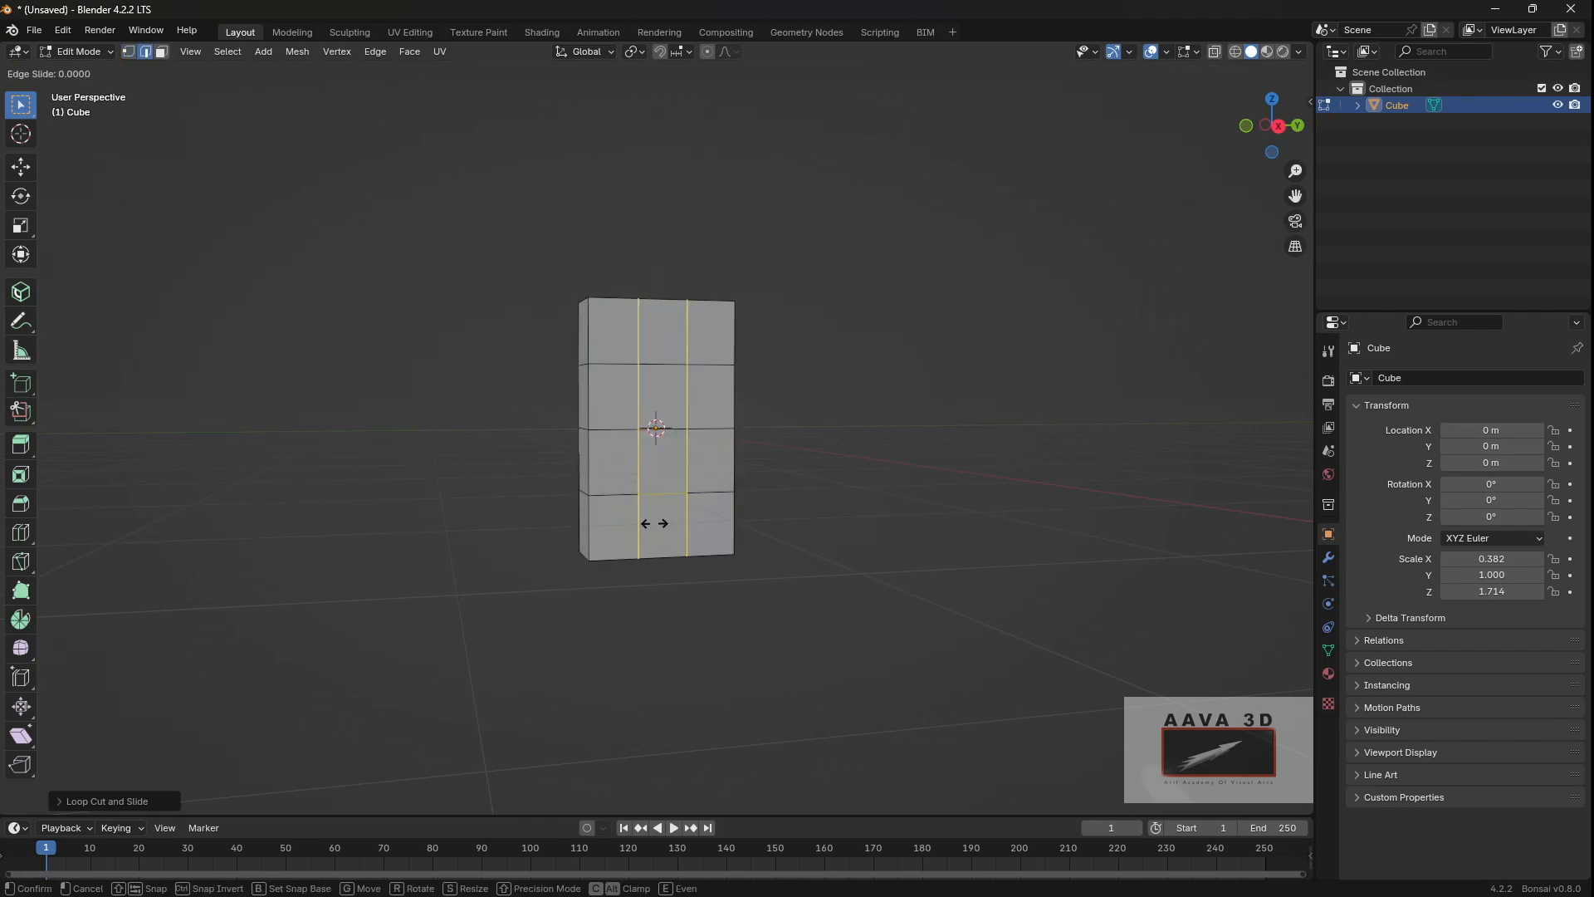
right_click(653, 525)
Step: Select the uppermost face on both narrow sides of the block and extrude them along their normals to form two sleeves
middle_drag(928, 580, 874, 579)
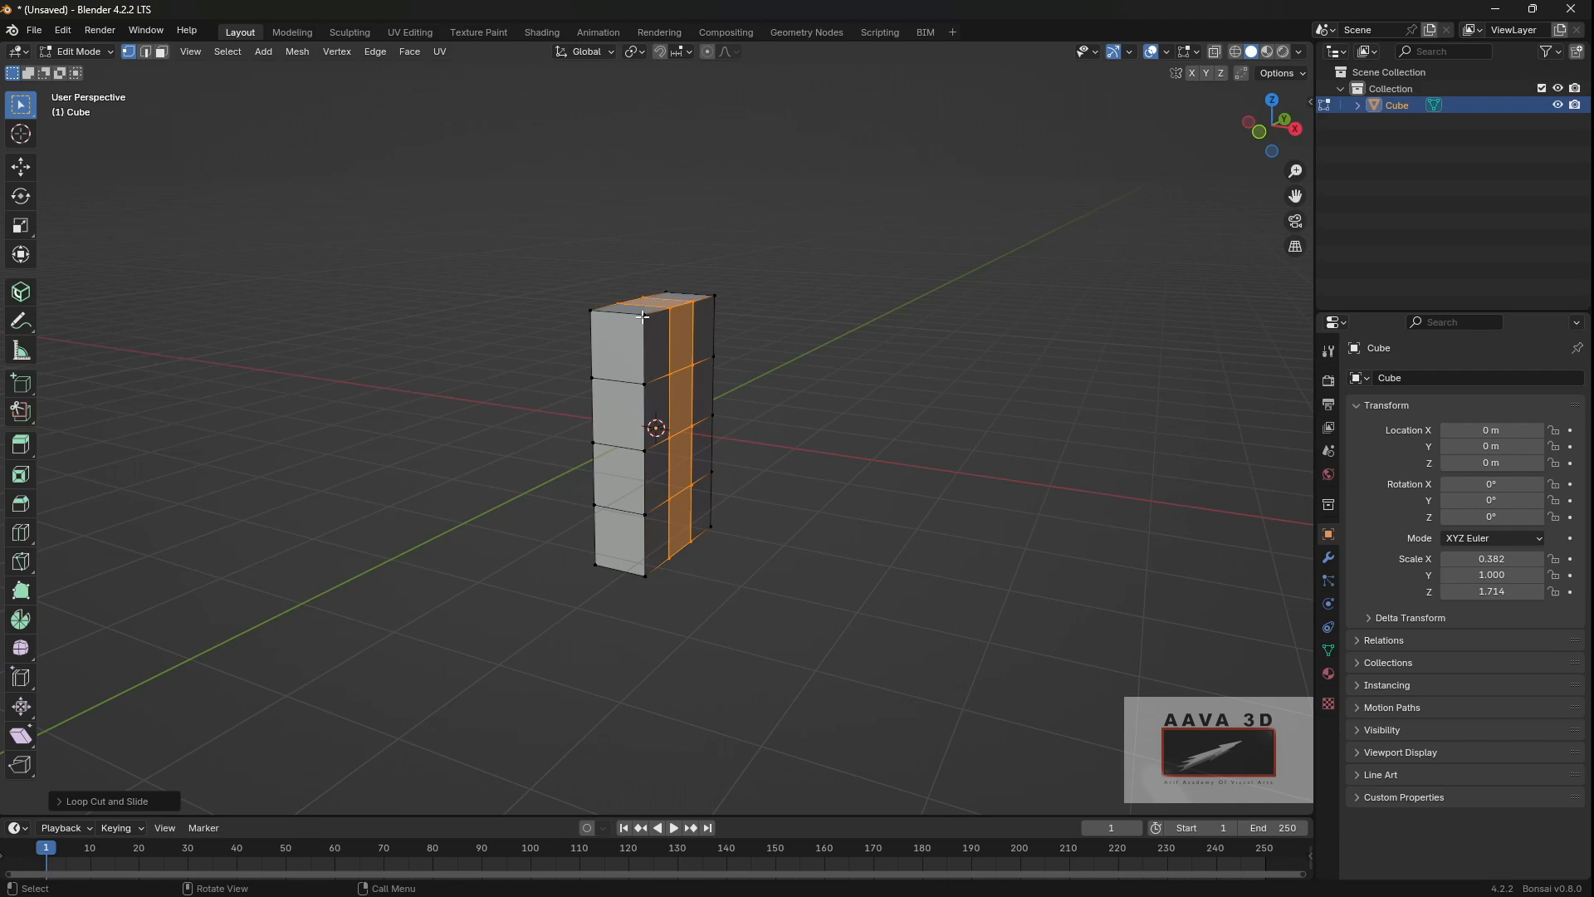
key(3)
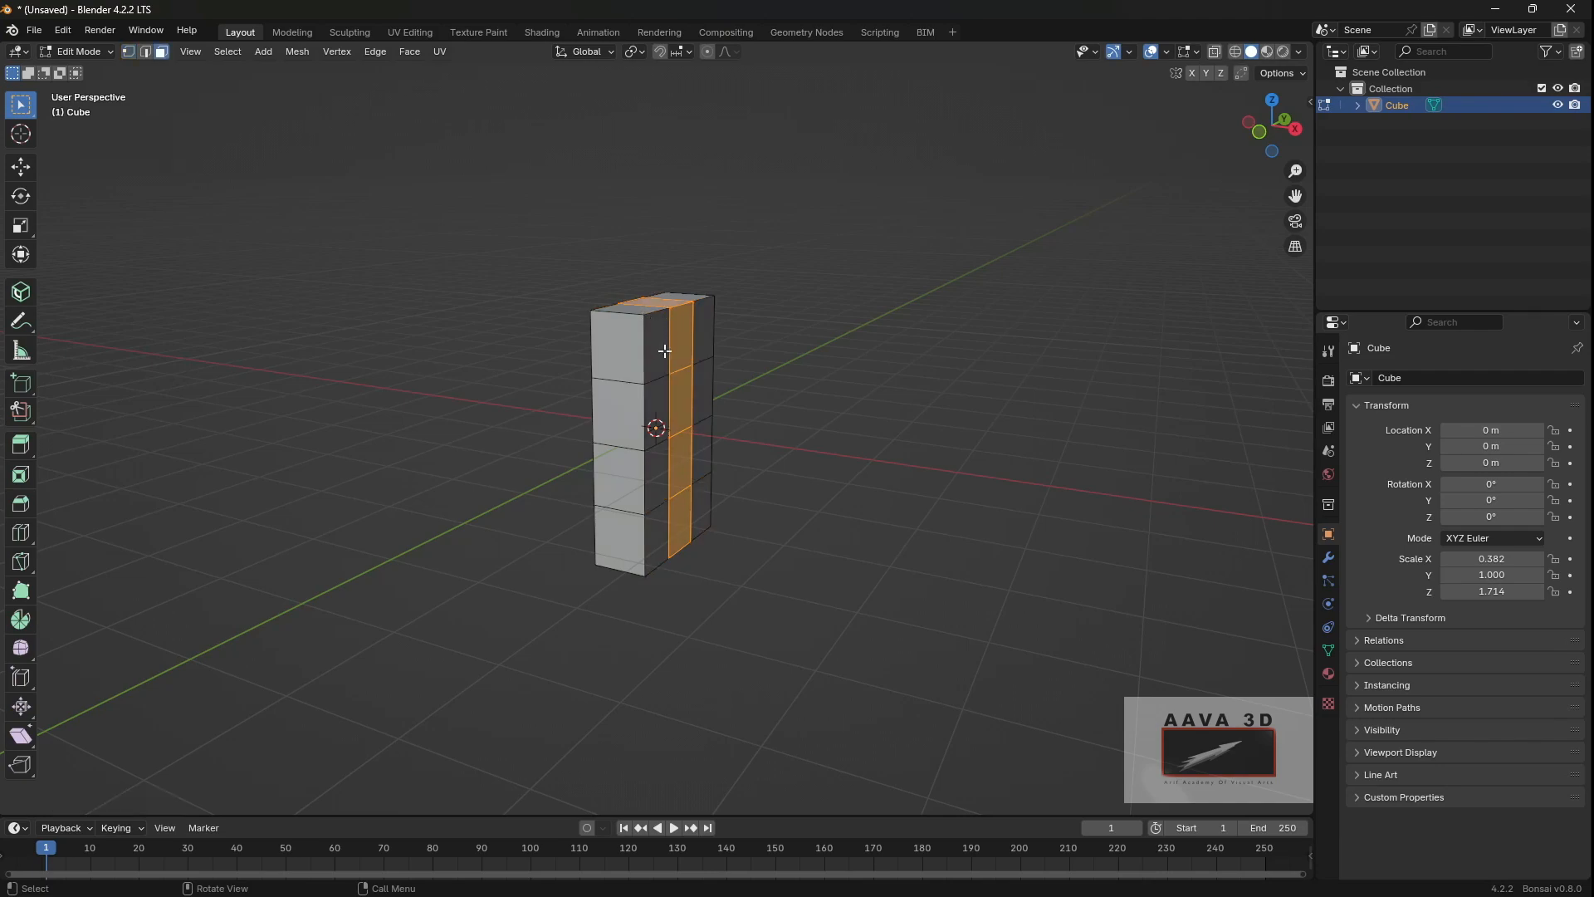
middle_drag(690, 351, 744, 353)
scroll(615, 400, up, 3)
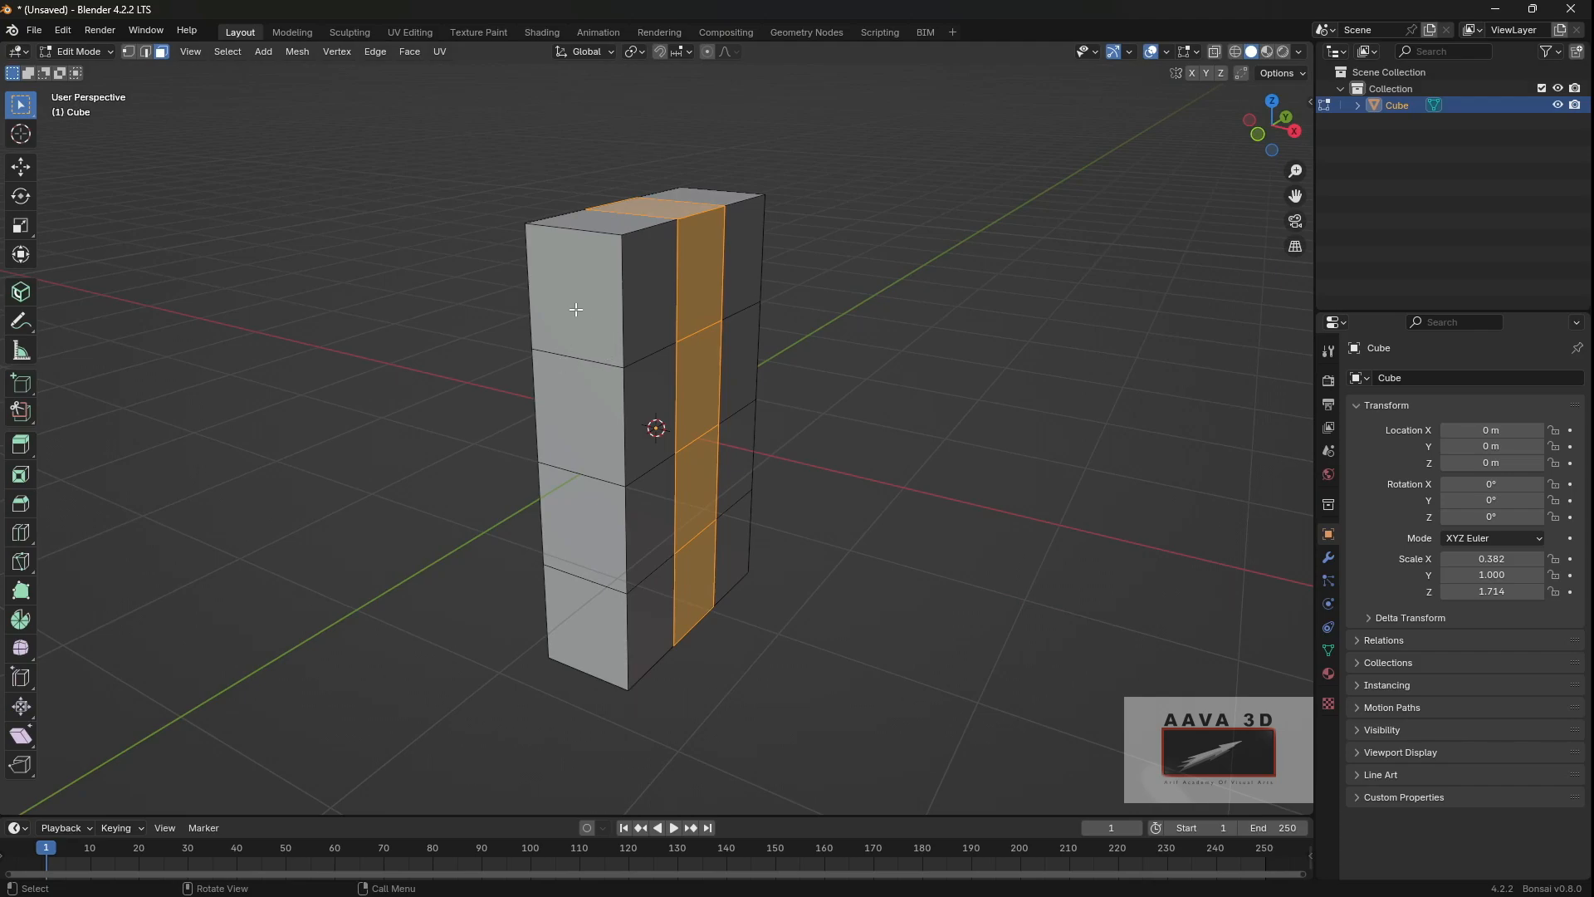
middle_drag(590, 299, 712, 268)
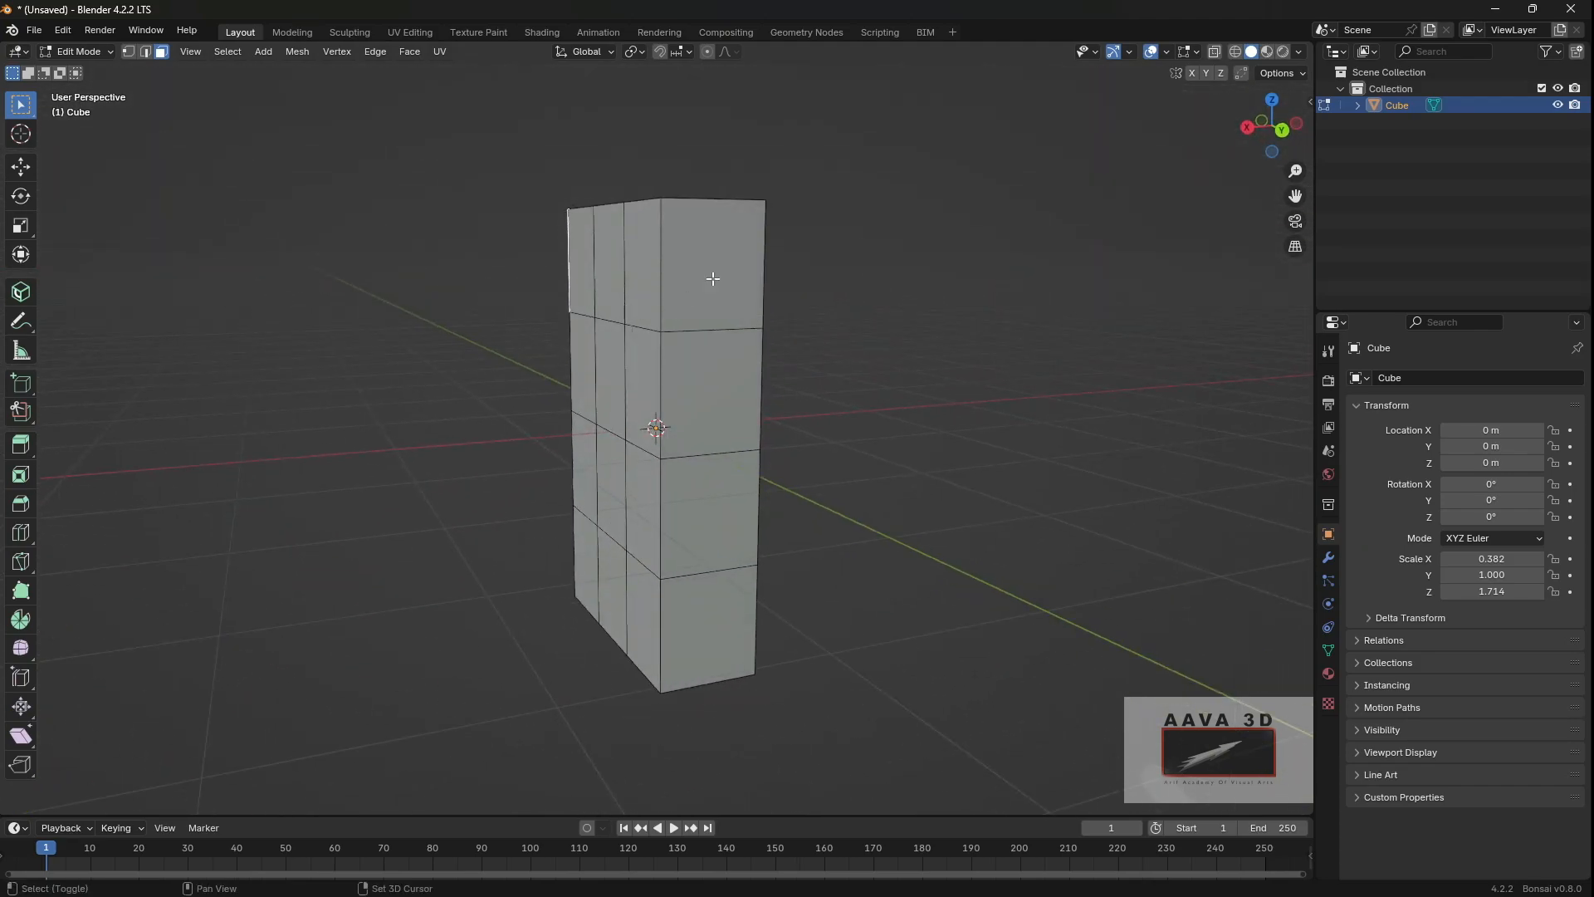
click(713, 268)
middle_drag(552, 349, 740, 400)
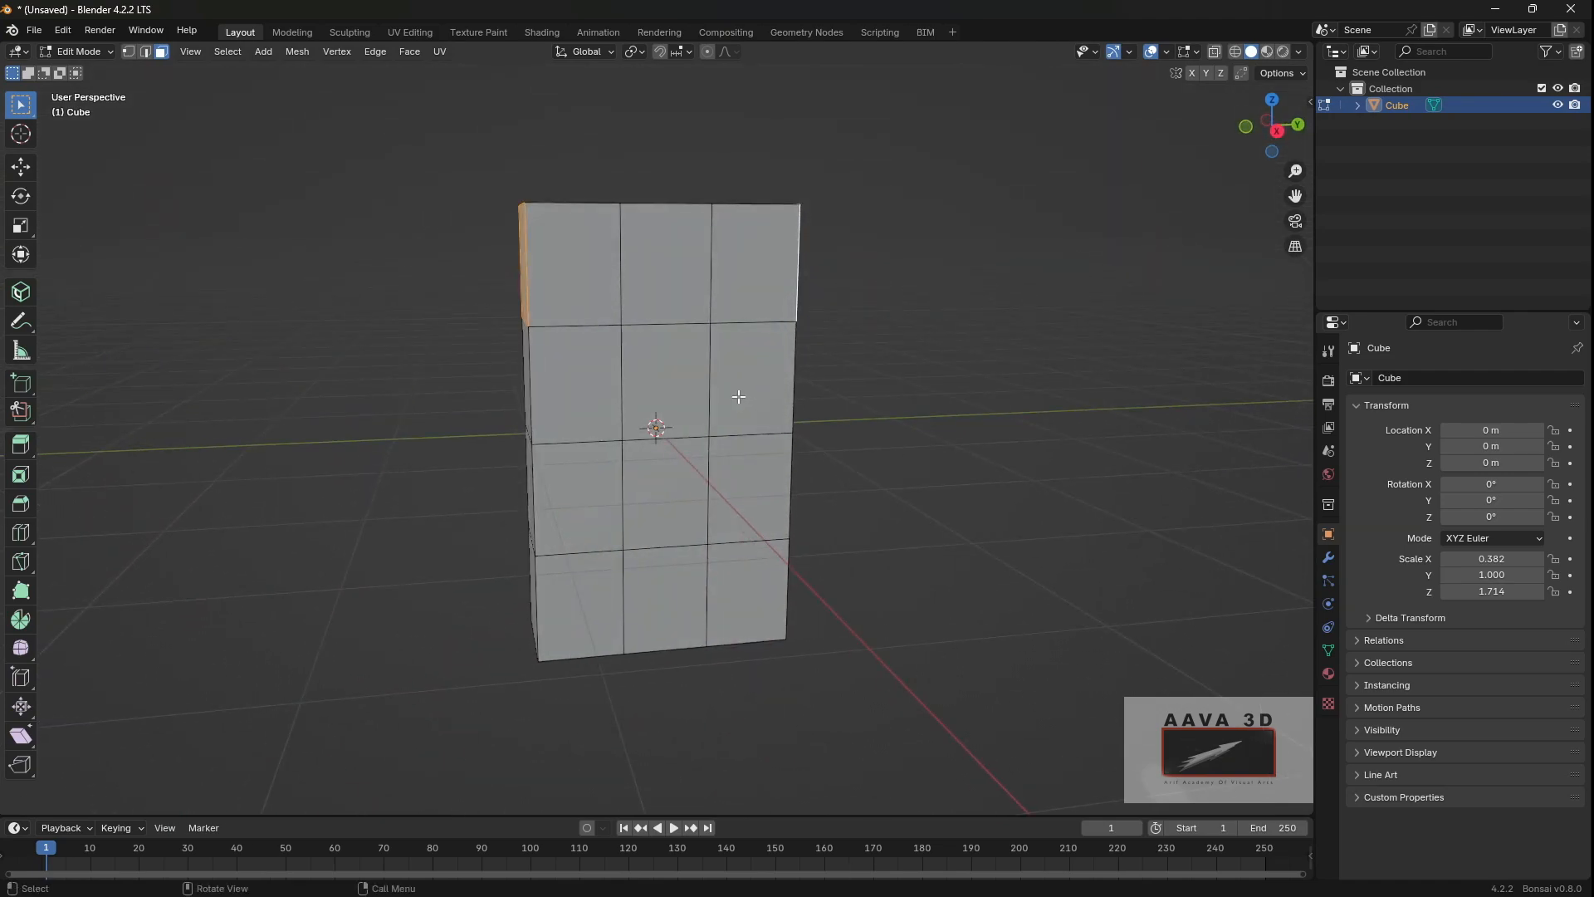
key(alt+e)
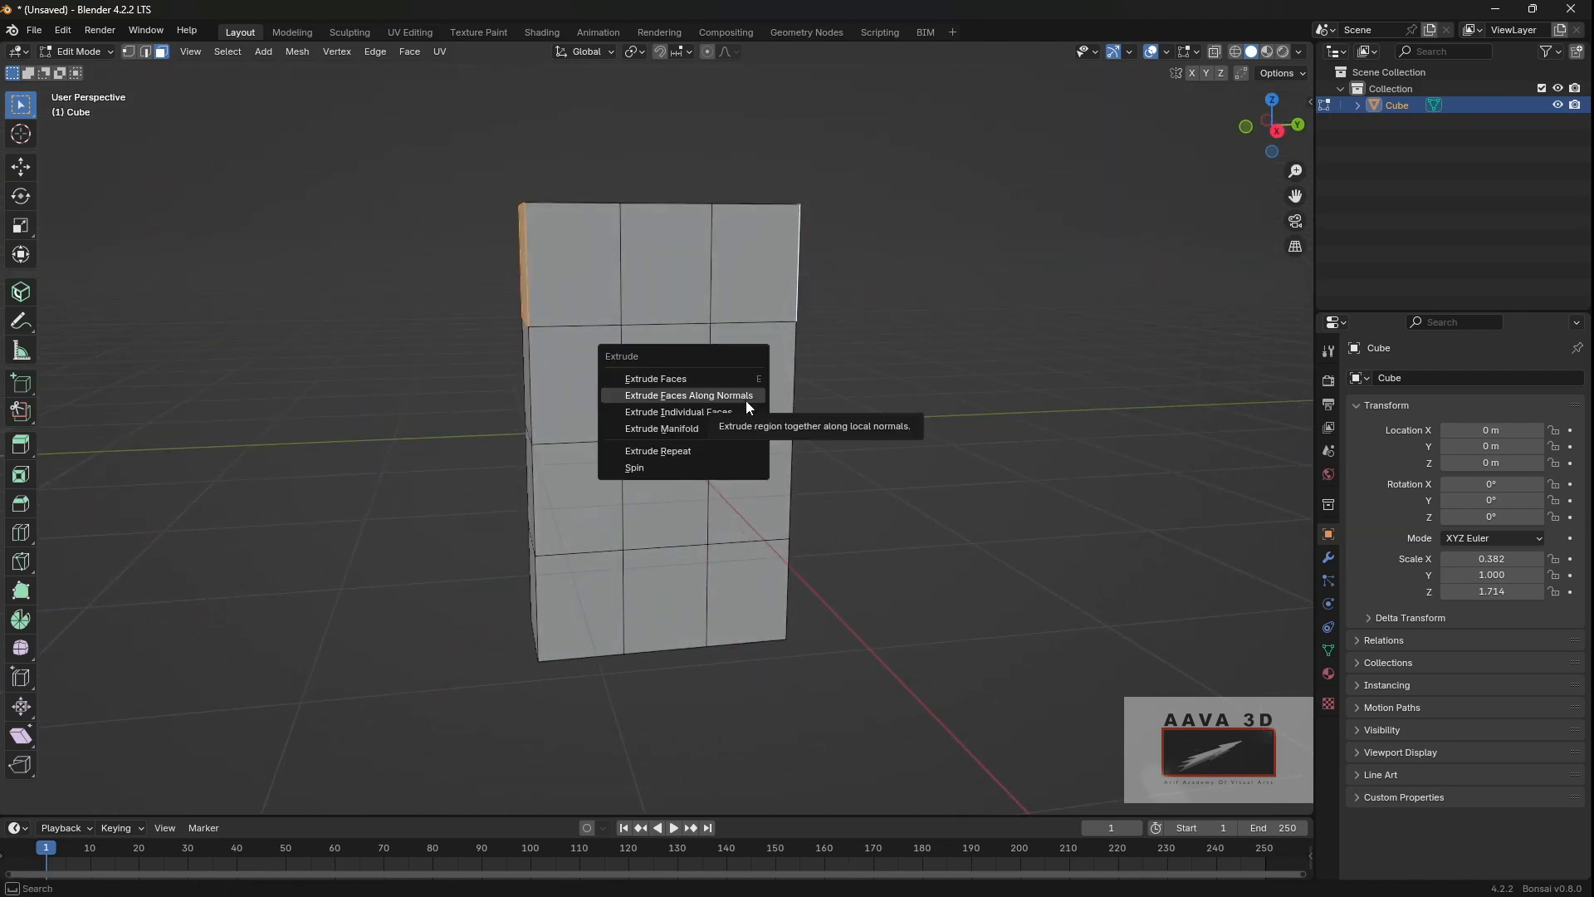
click(750, 397)
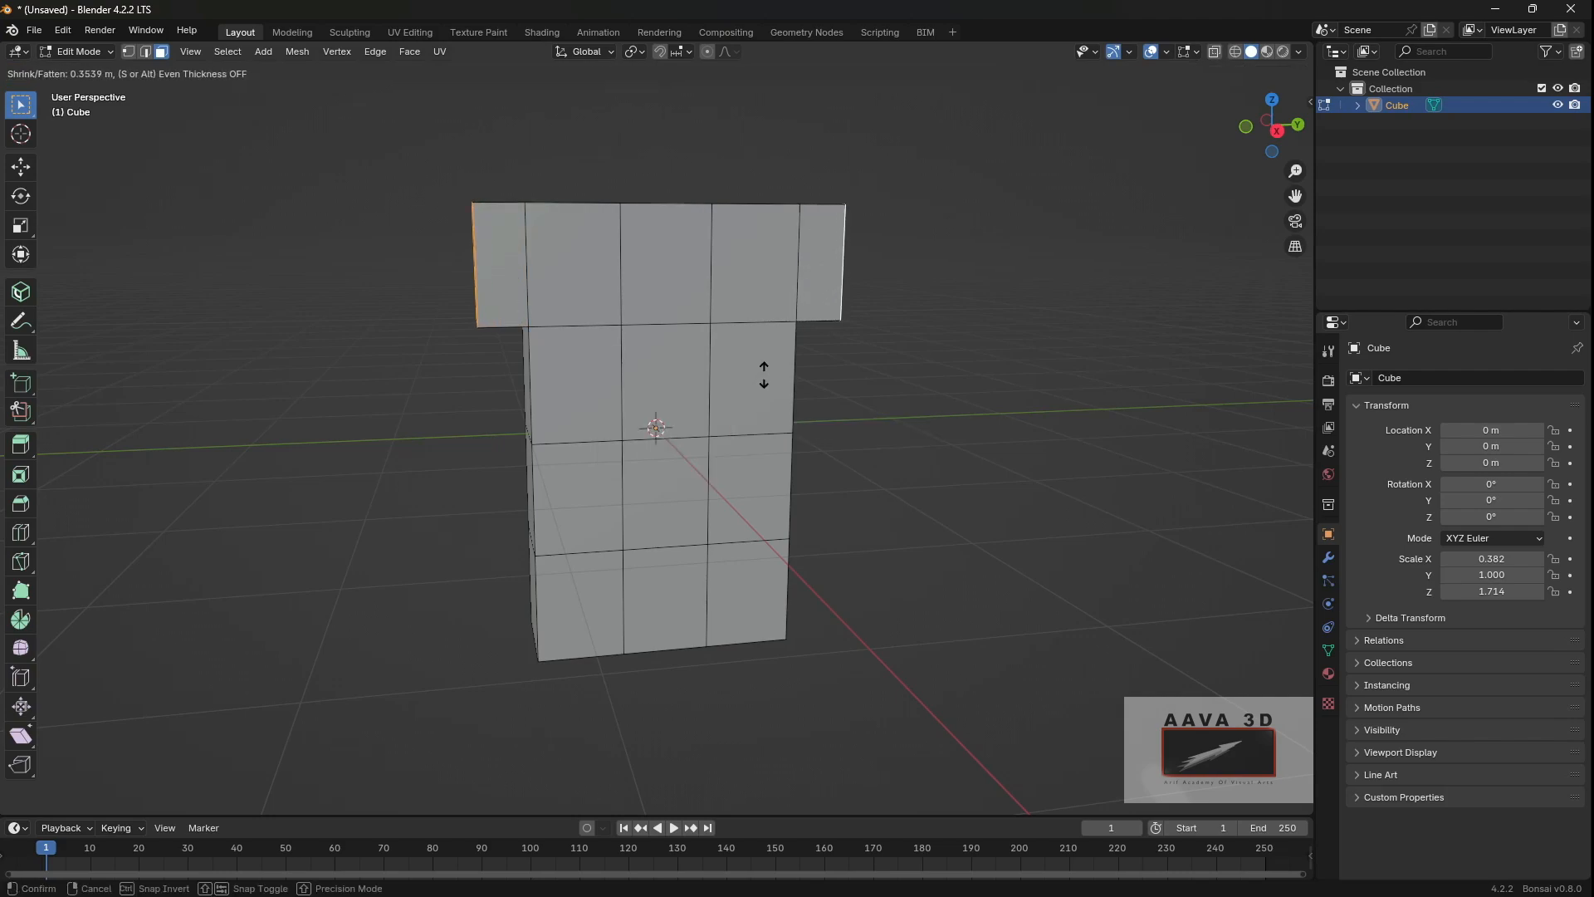
click(838, 329)
Step: Delete the end faces of both sleeves to leave them open
middle_drag(585, 615, 707, 573)
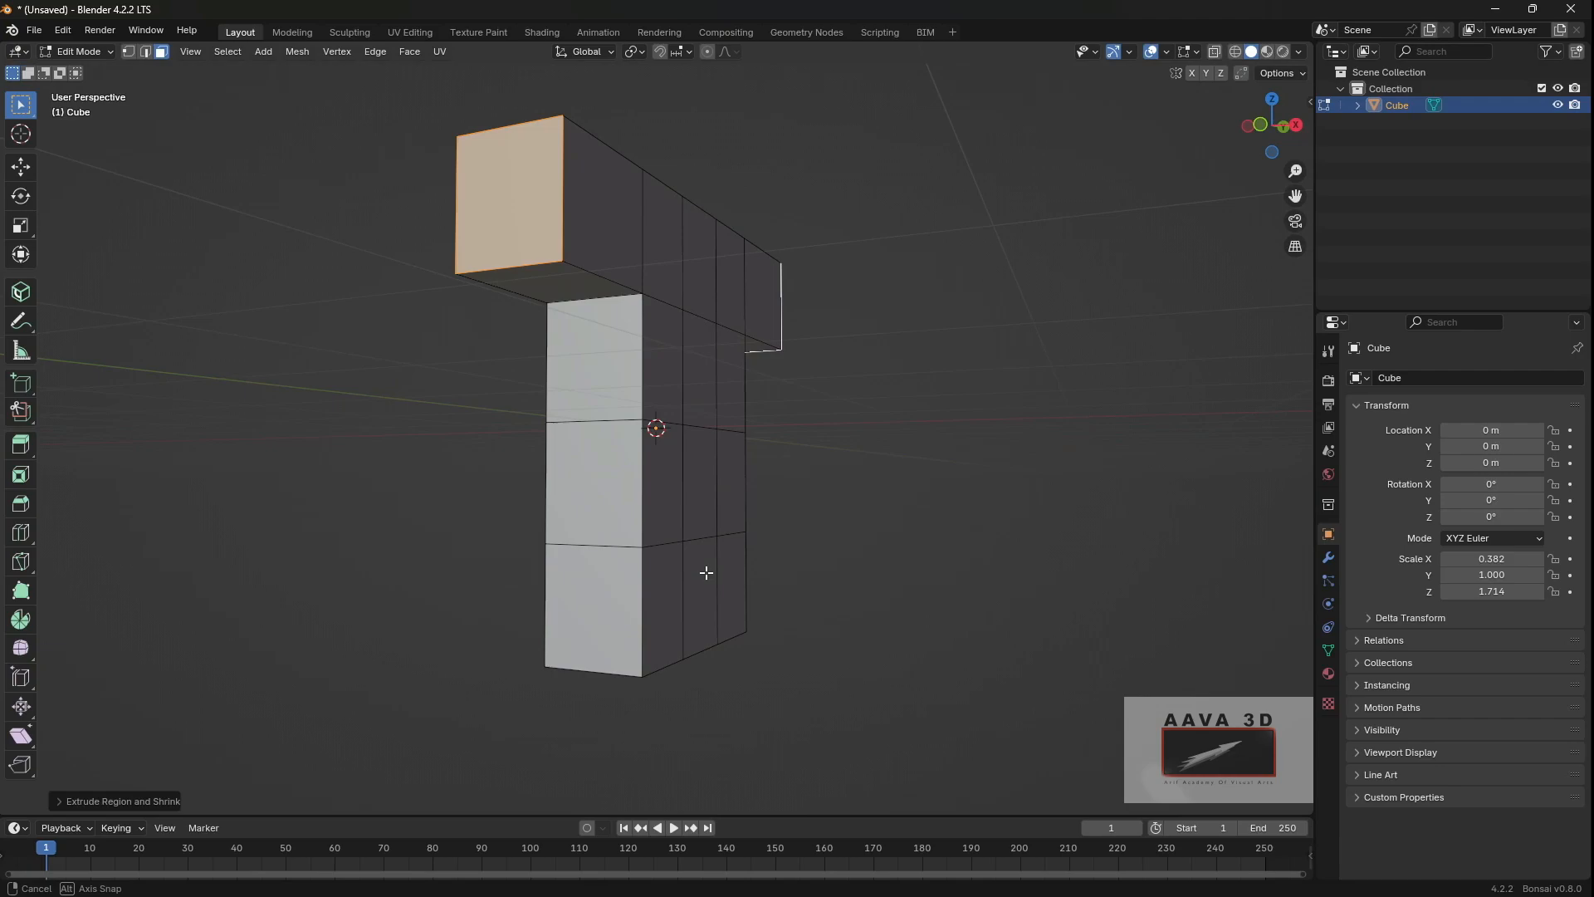
key(x)
click(757, 524)
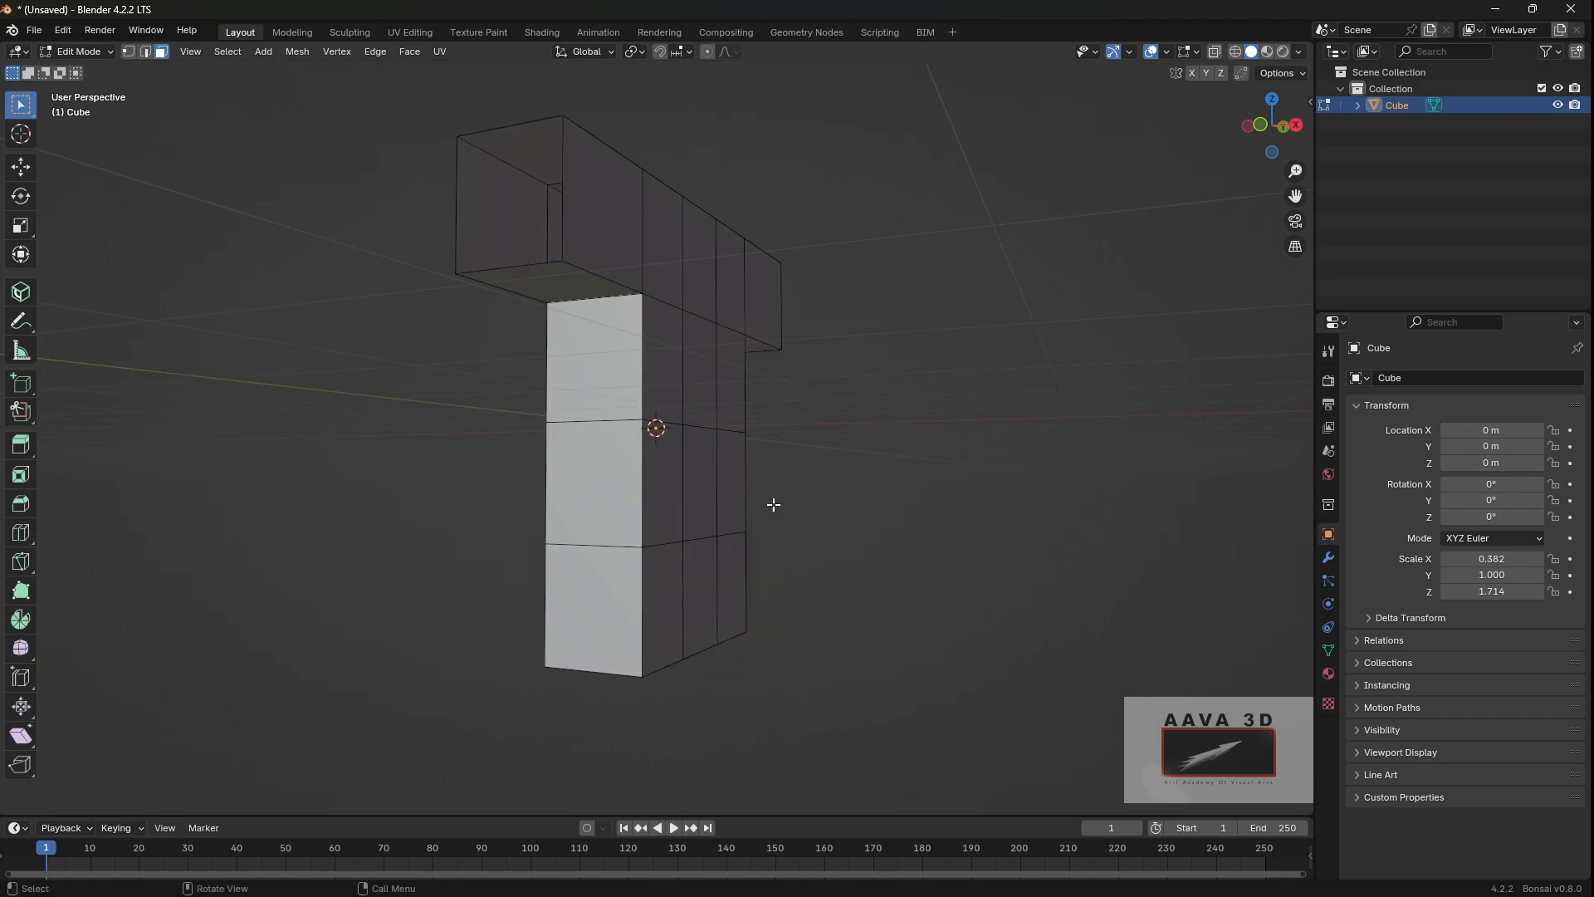
Step: Select the three faces on the underside of the body and delete them
middle_drag(772, 502, 585, 394)
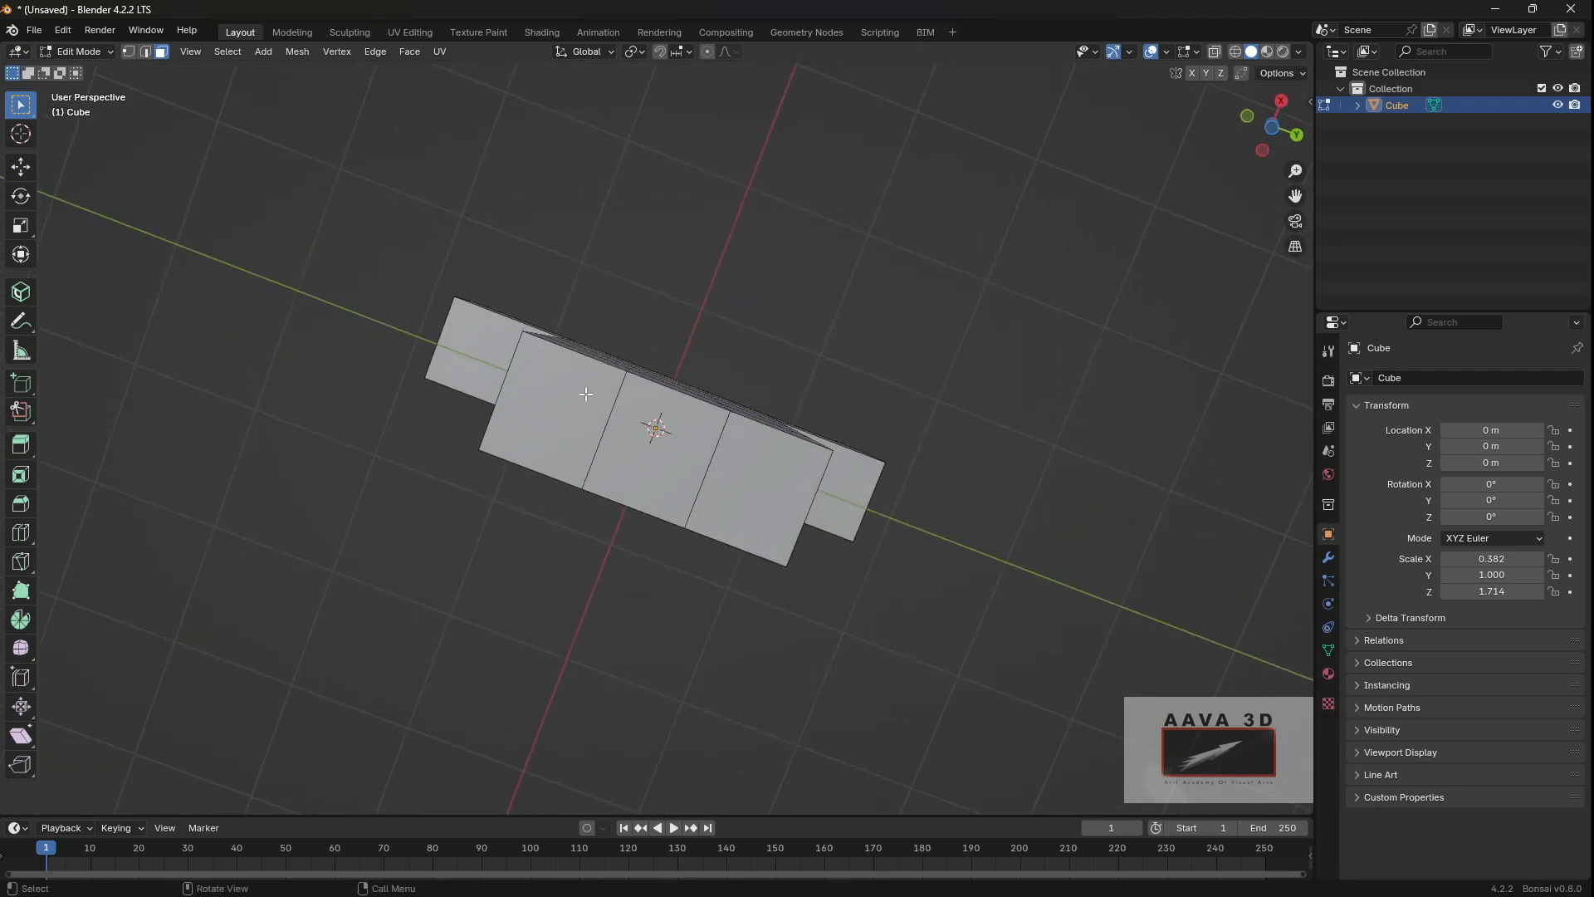
click(586, 397)
shift+click(647, 440)
shift+click(811, 472)
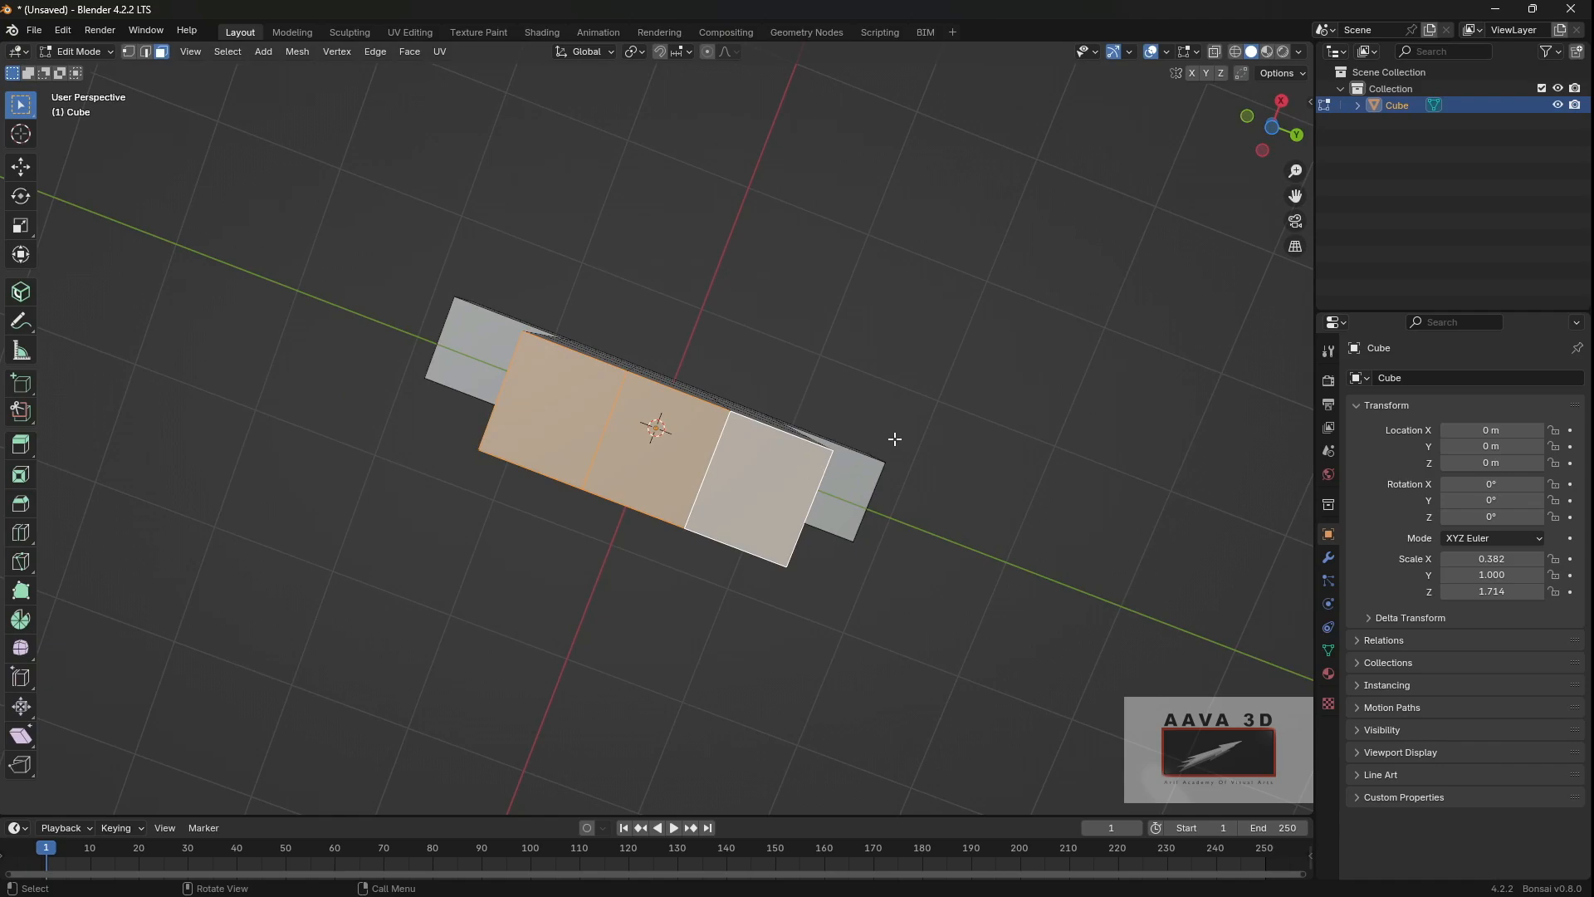
key(x)
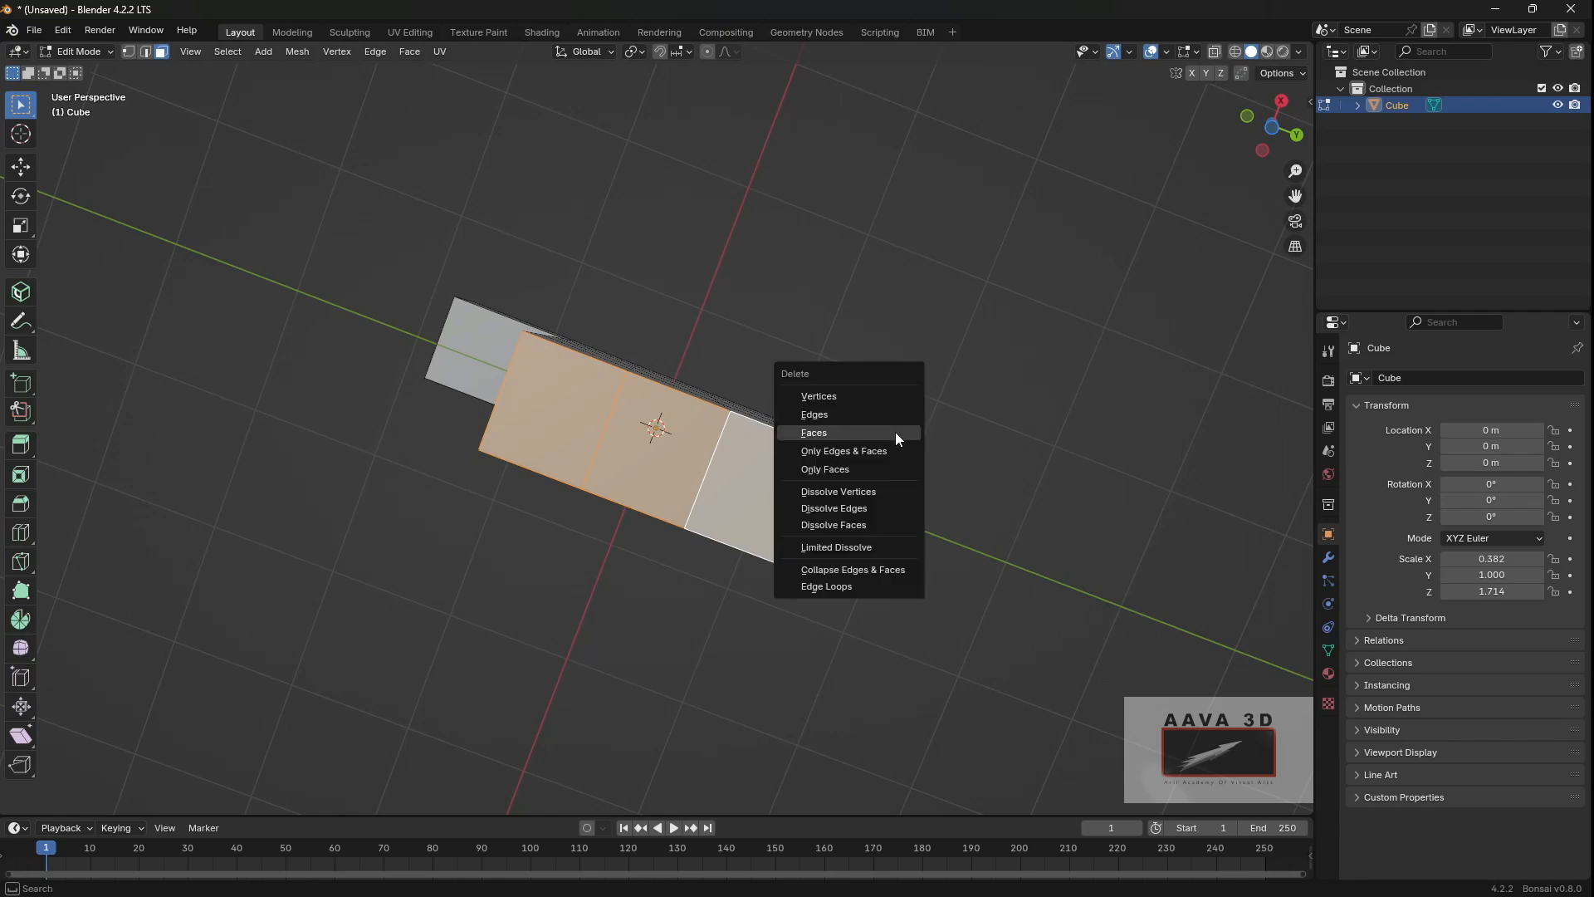
click(895, 432)
Step: Delete the middle face on top and the upper middle face on the front to open the neck
middle_drag(896, 434, 705, 581)
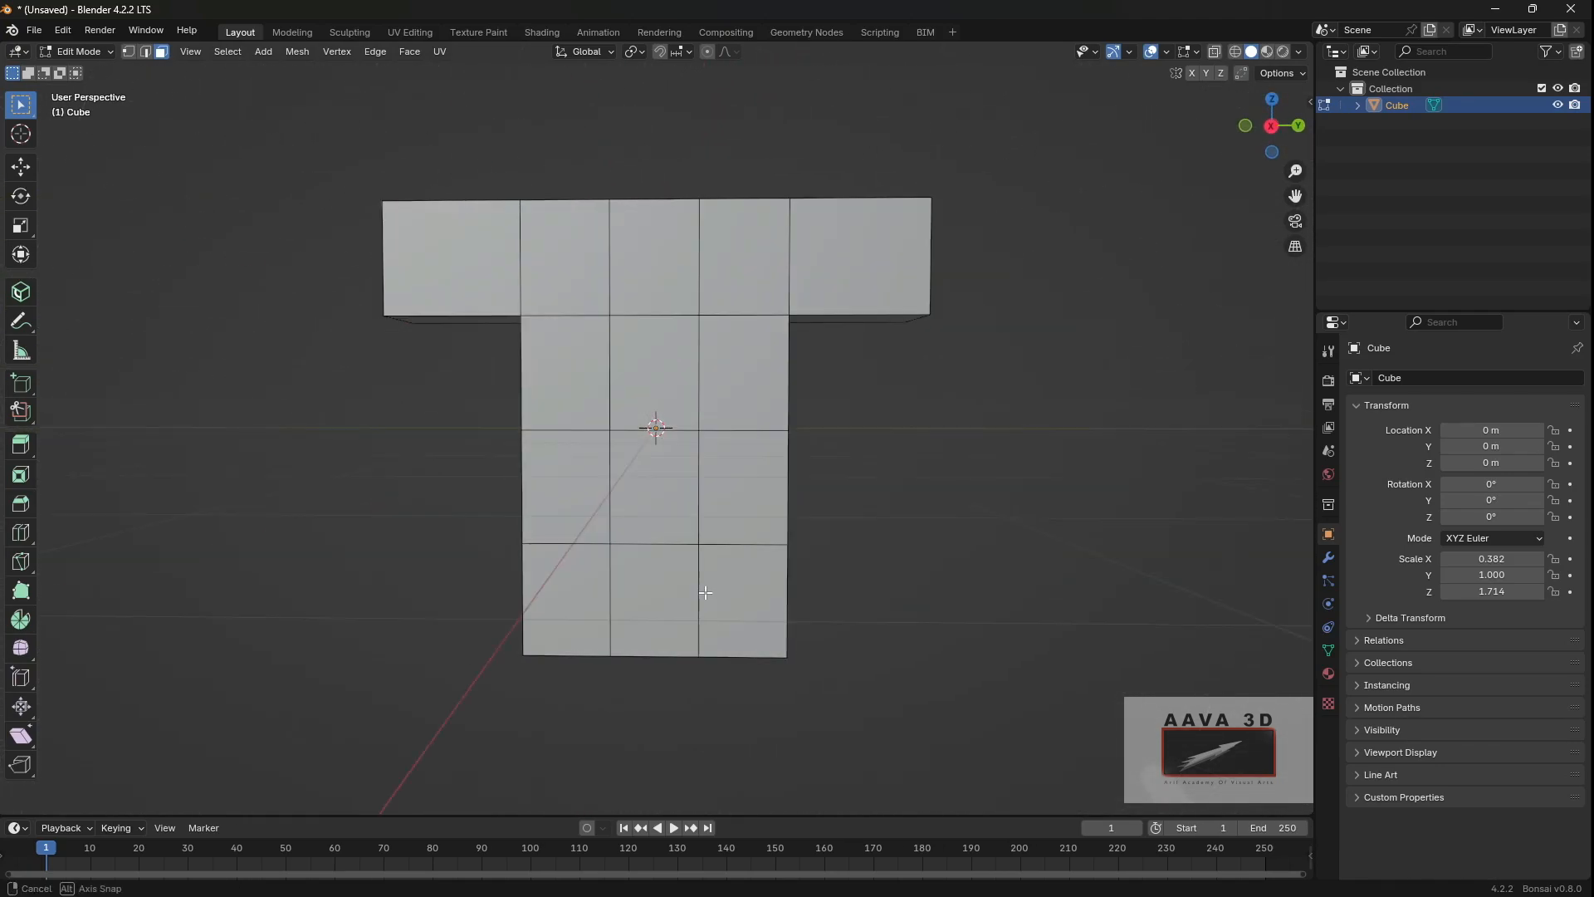
scroll(705, 565, up, 2)
scroll(702, 458, down, 3)
middle_drag(702, 458, 723, 509)
scroll(697, 436, up, 2)
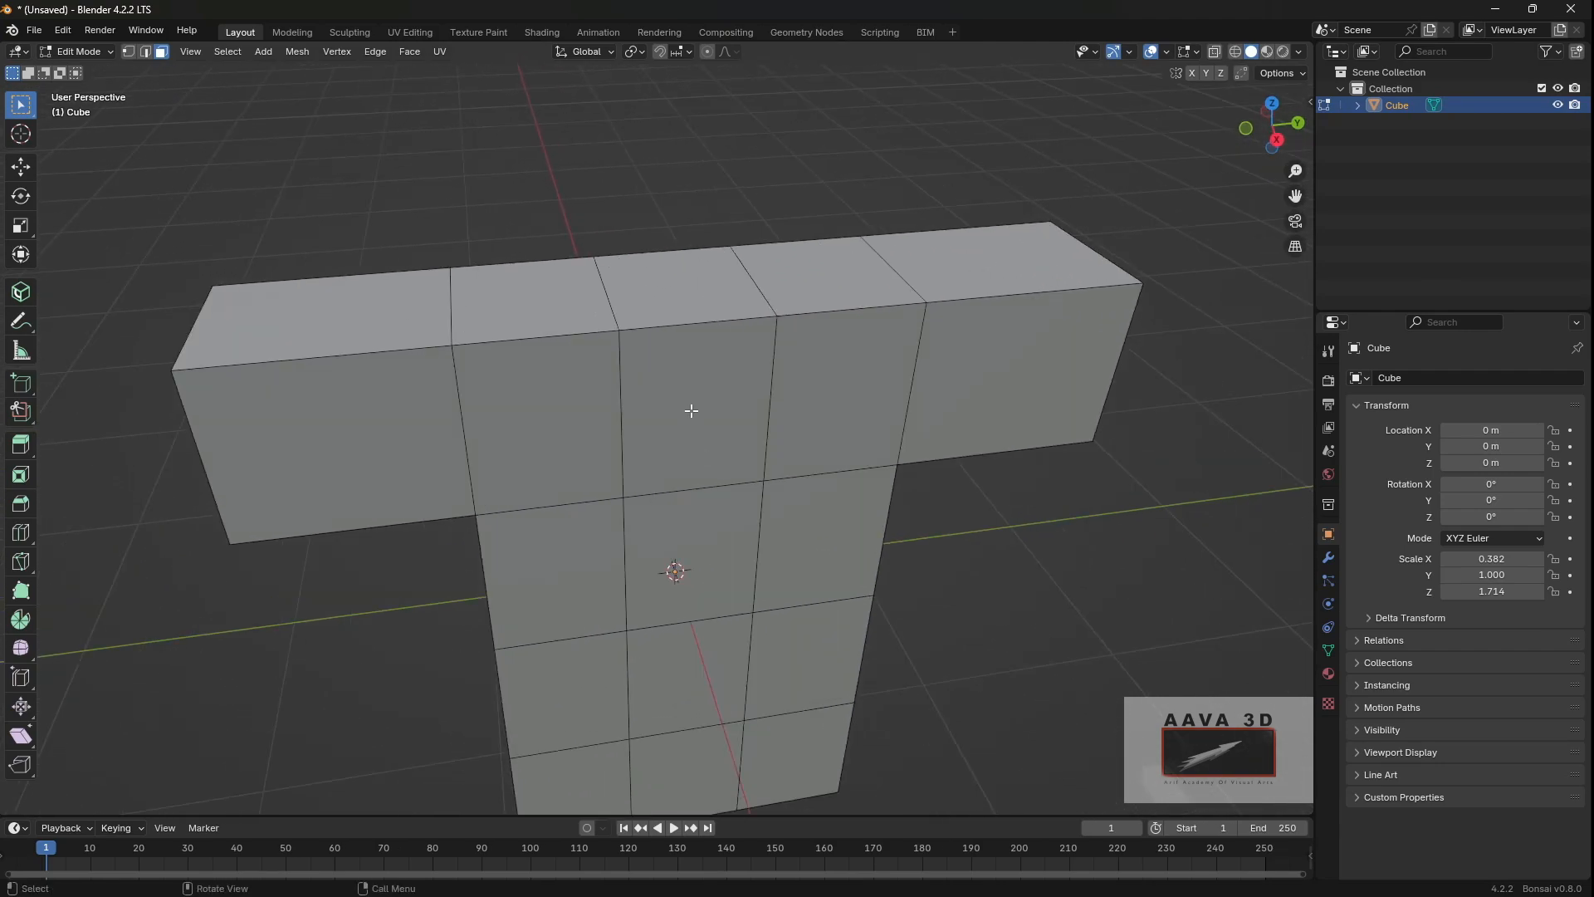
click(691, 411)
shift+click(670, 286)
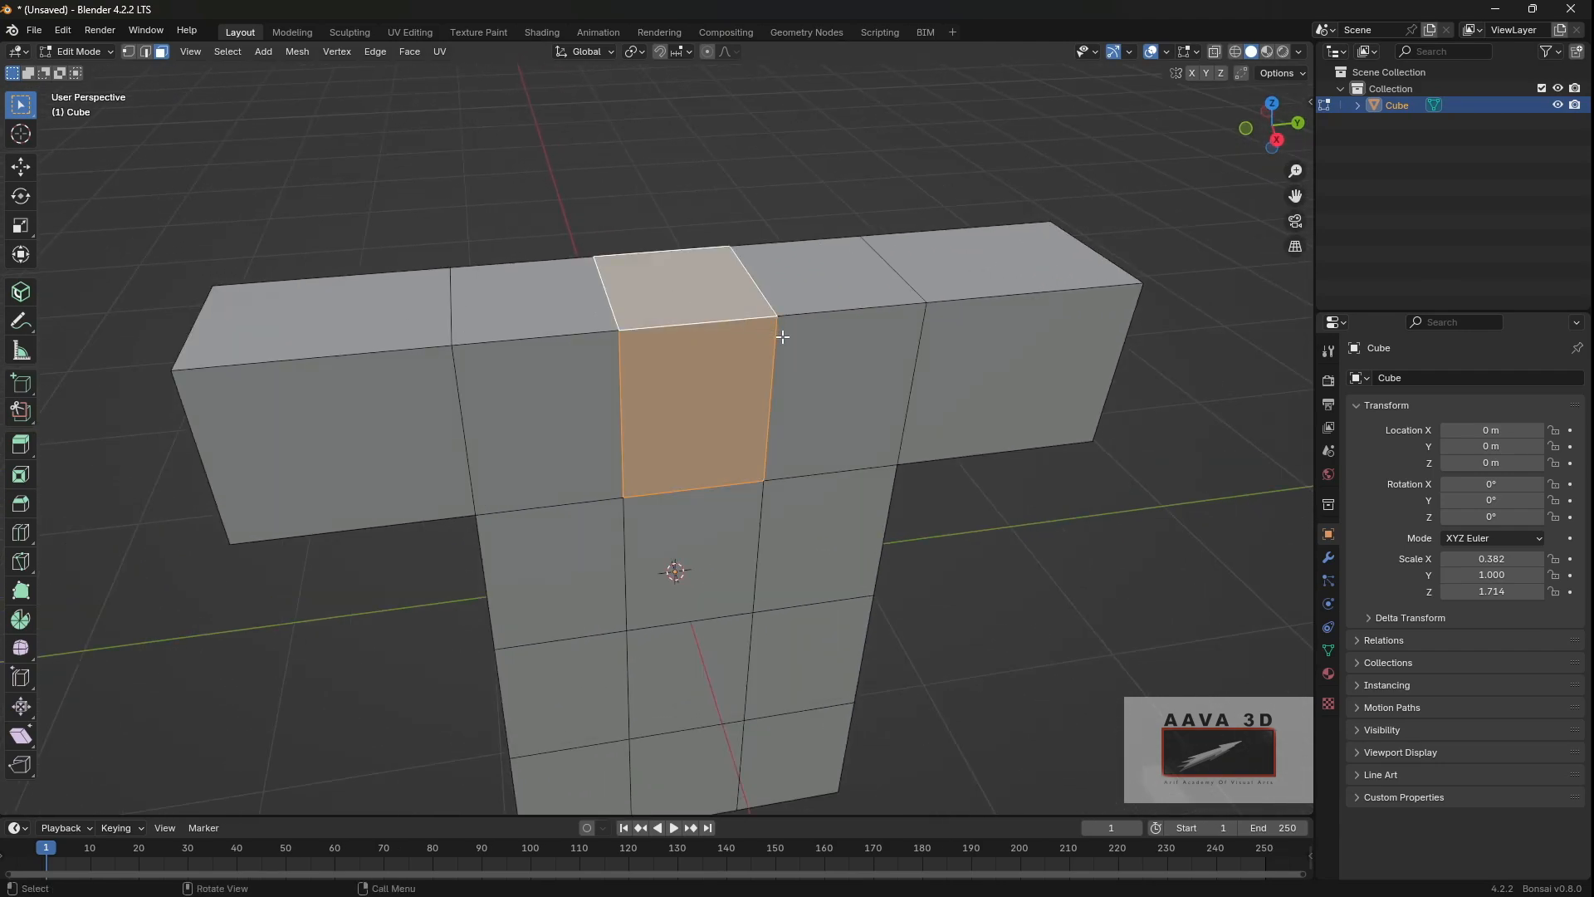
key(x)
click(799, 391)
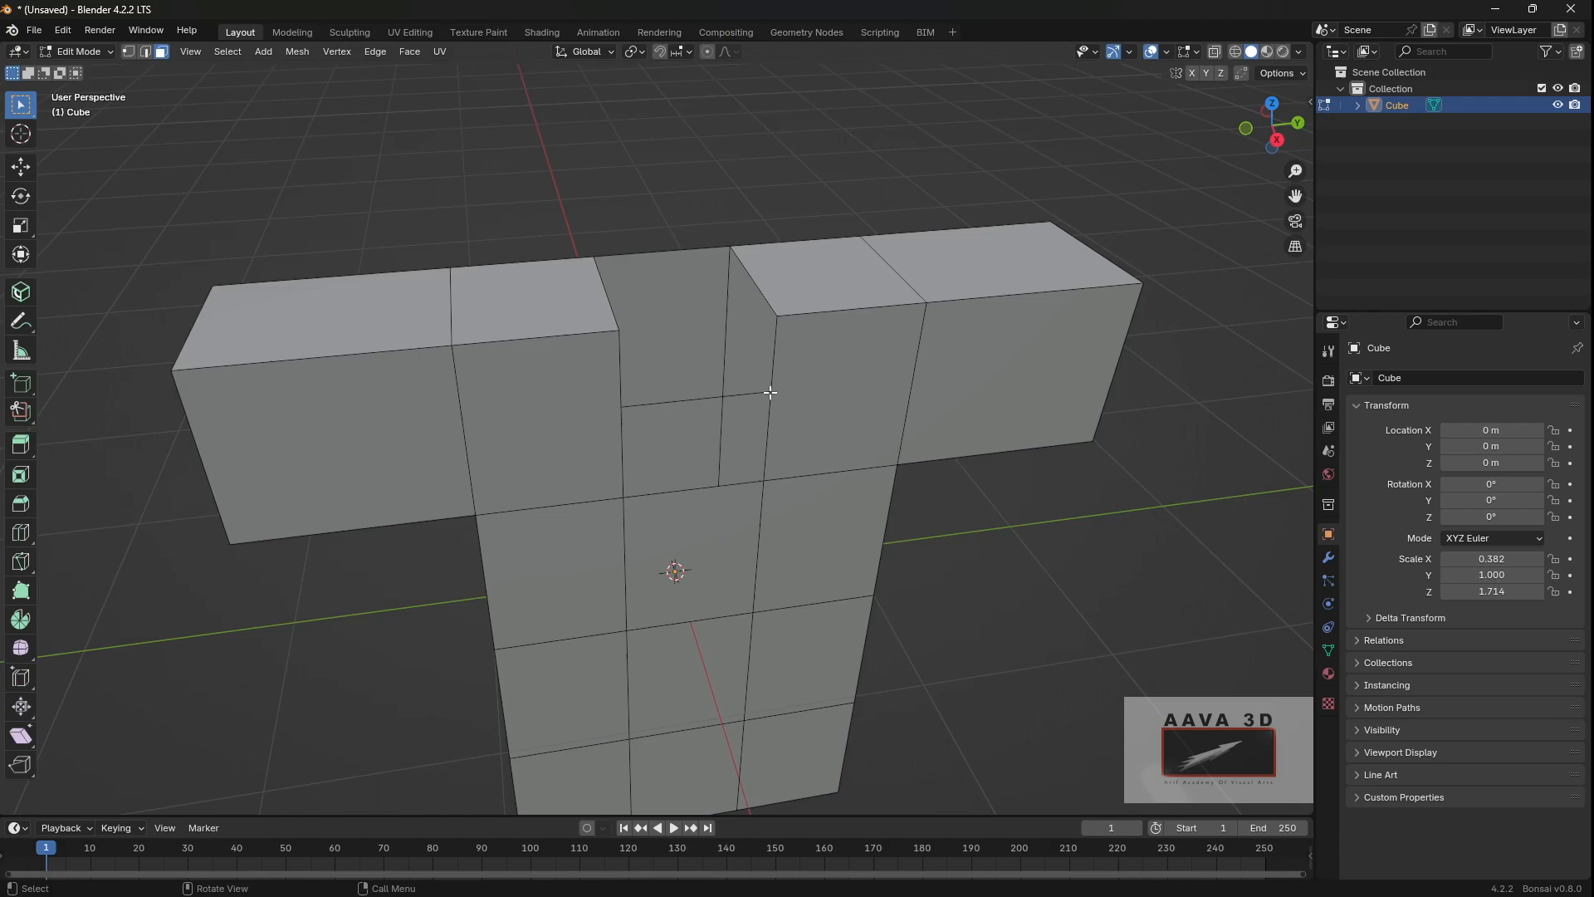
middle_drag(951, 560, 1072, 614)
scroll(1073, 613, up, 2)
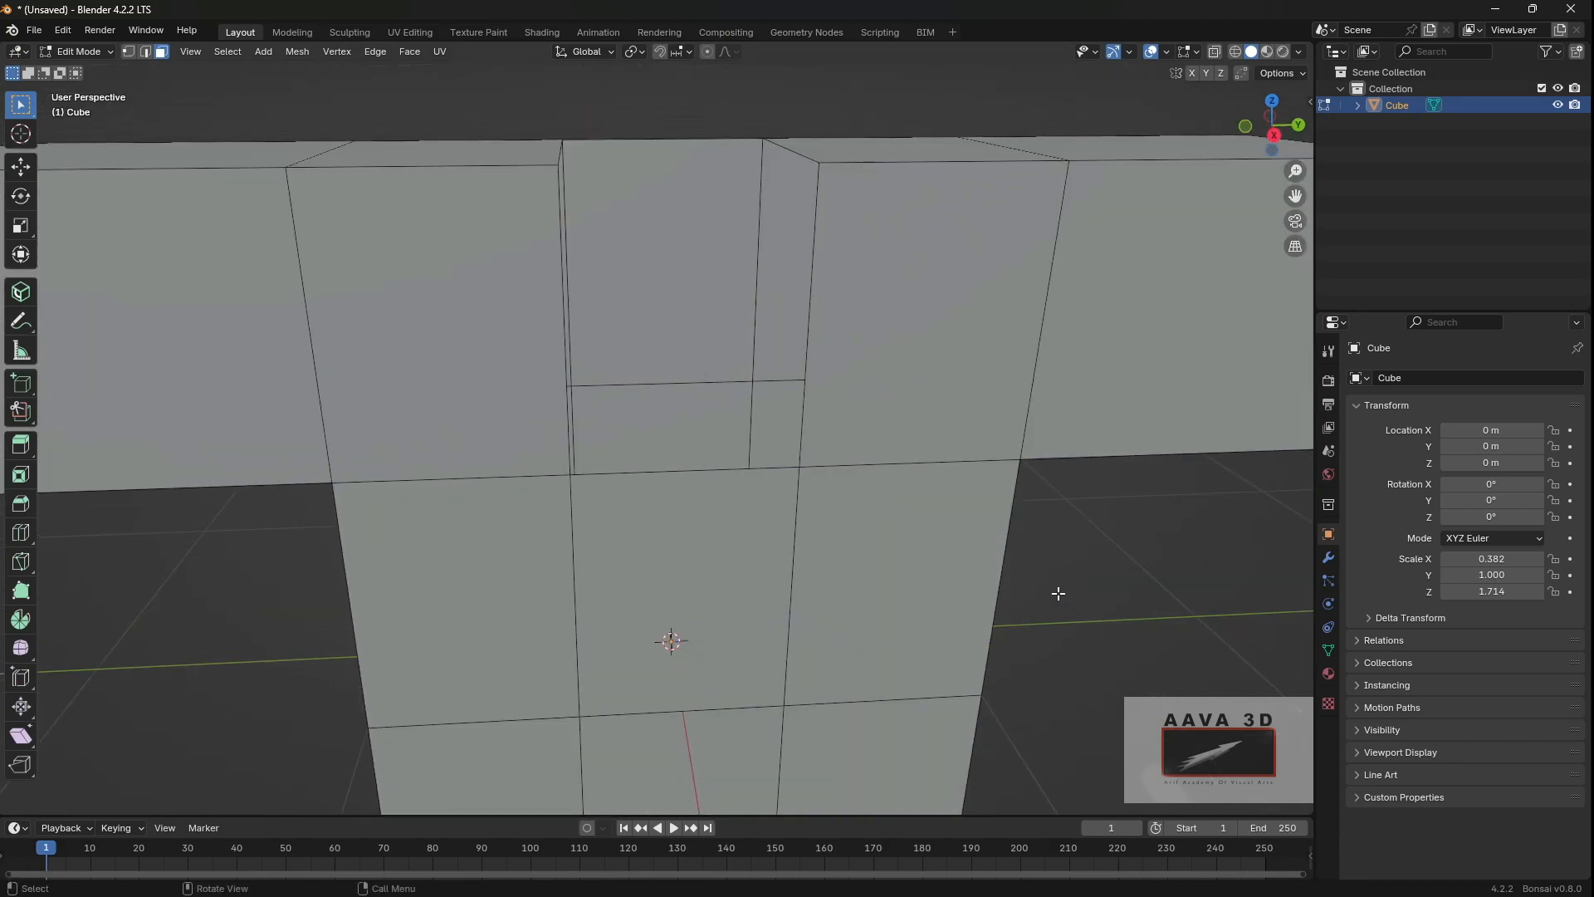
Step: Select the lower edge of the front neck opening and raise it about 0.2 m along Z
scroll(863, 470, down, 4)
middle_drag(727, 295, 757, 322)
key(2)
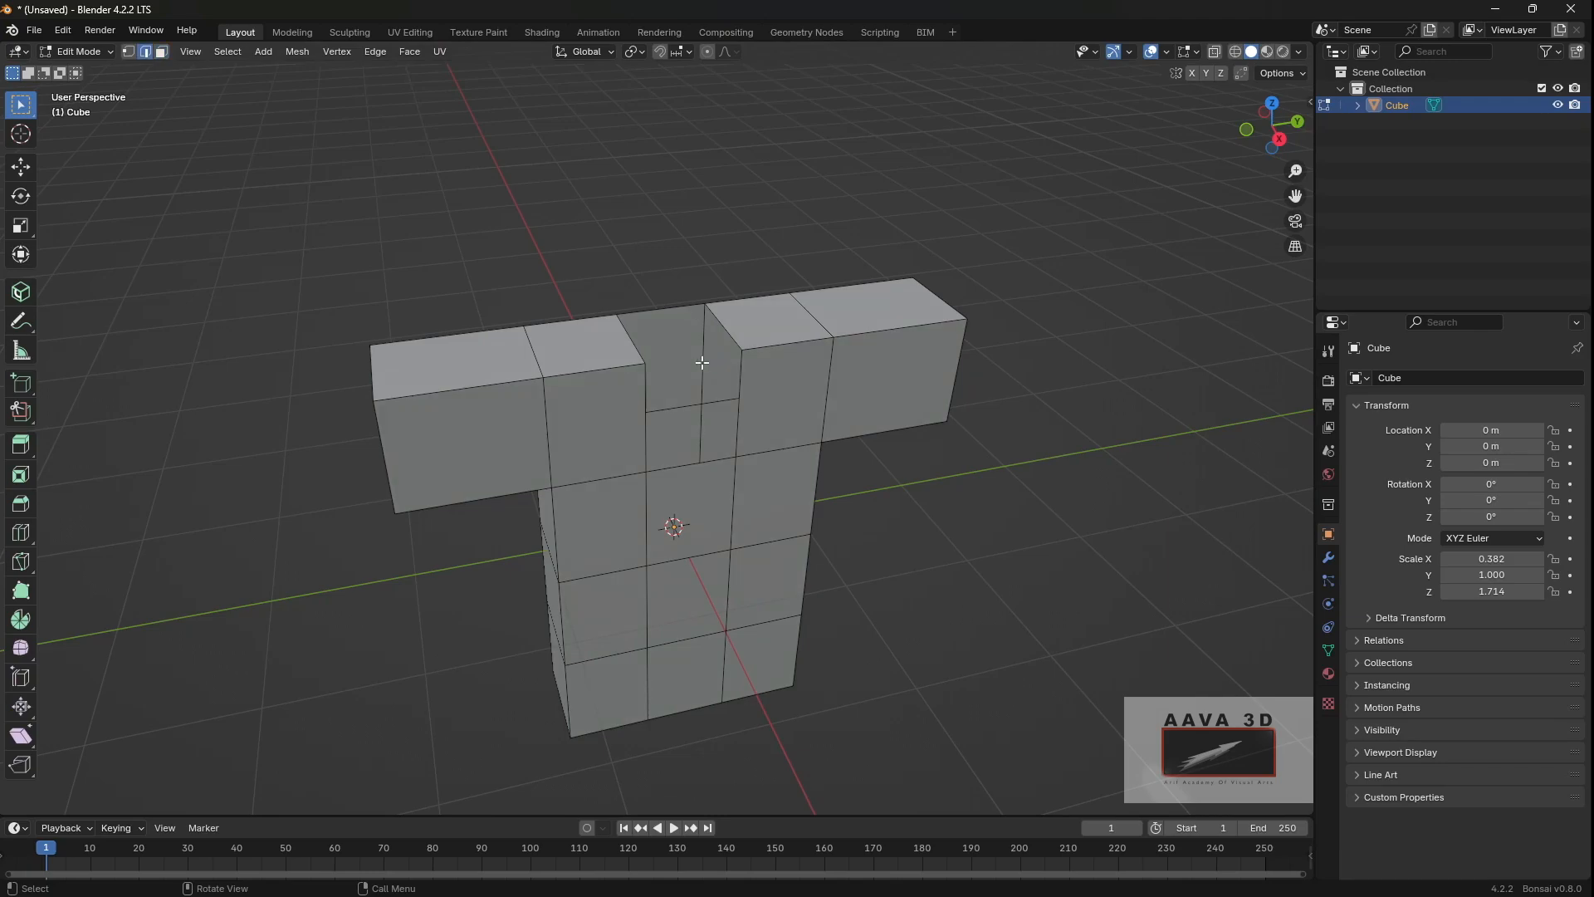
middle_drag(667, 461, 661, 415)
click(676, 424)
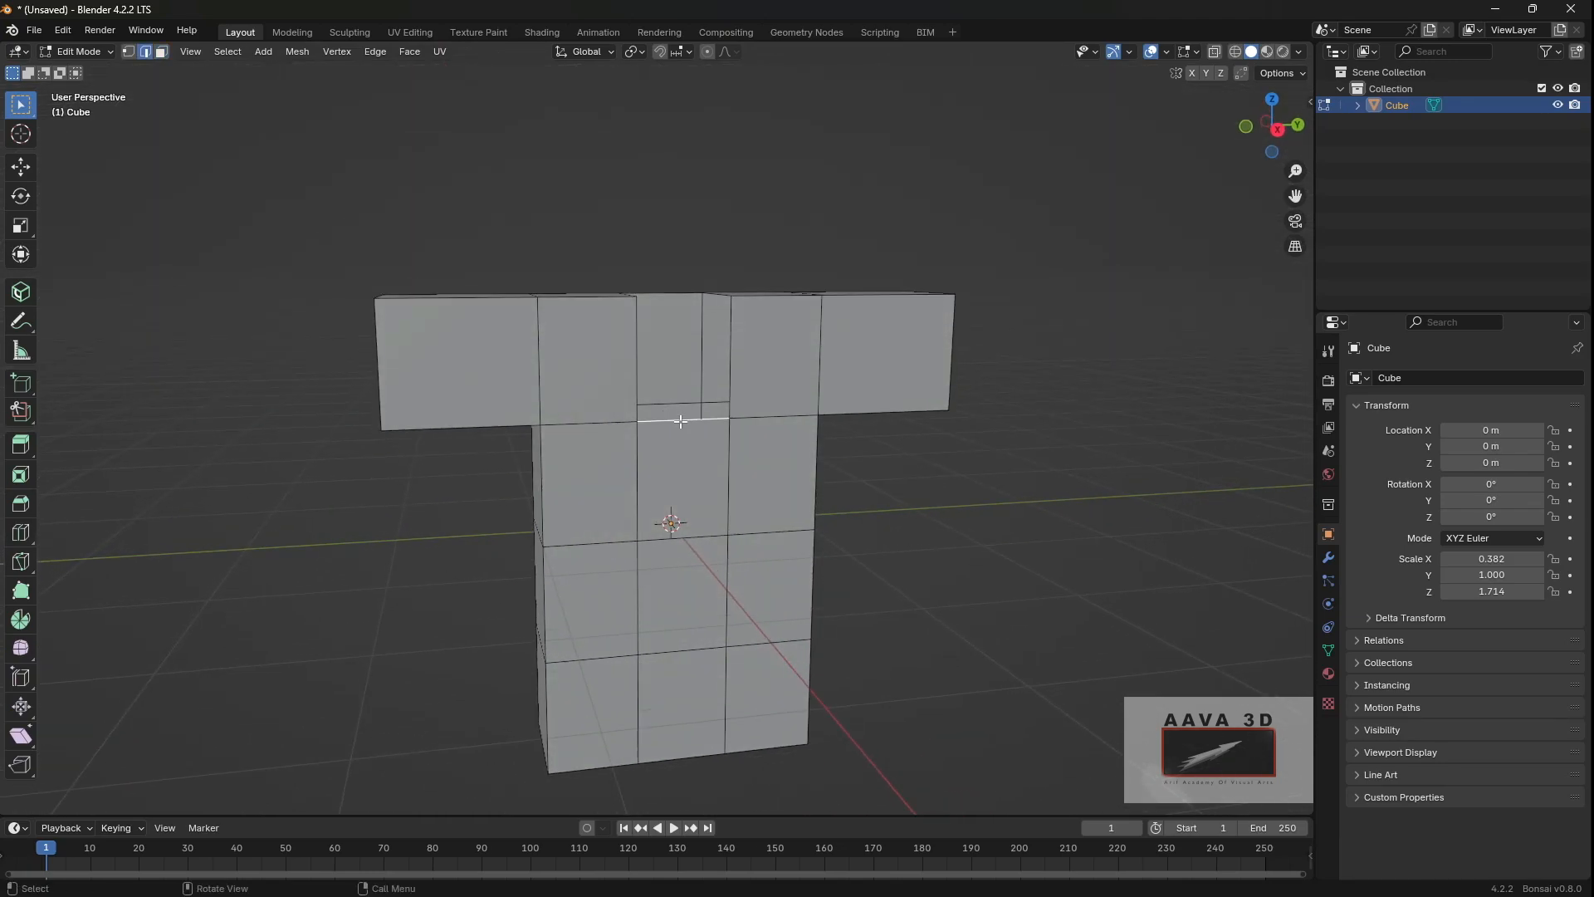
scroll(689, 432, up, 2)
scroll(739, 424, down, 4)
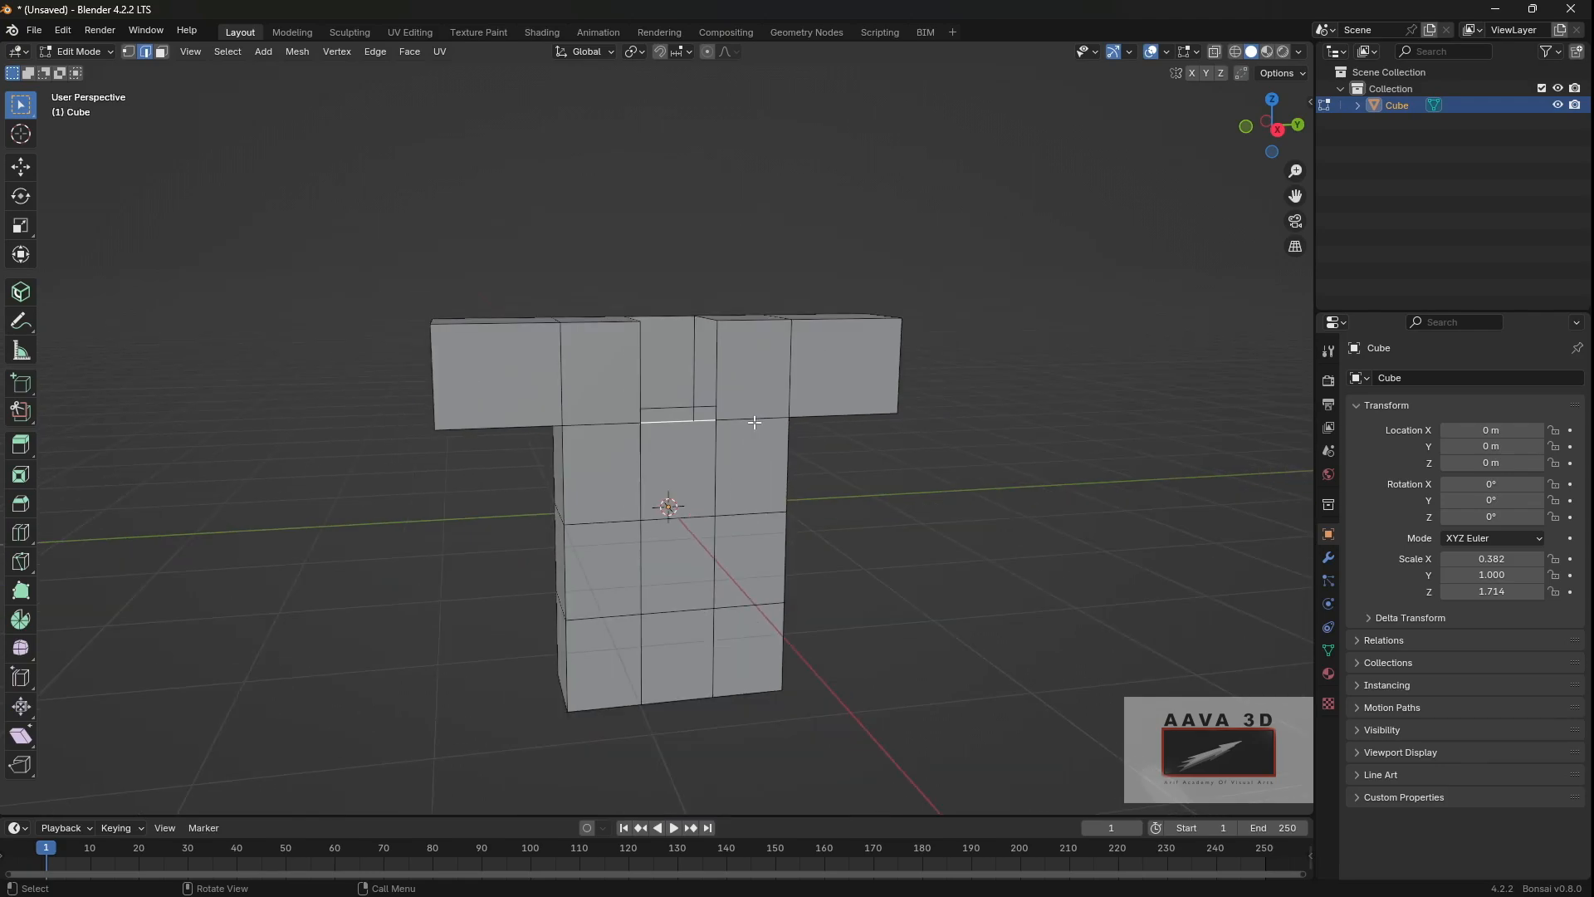
scroll(786, 402, up, 3)
key(g)
key(z)
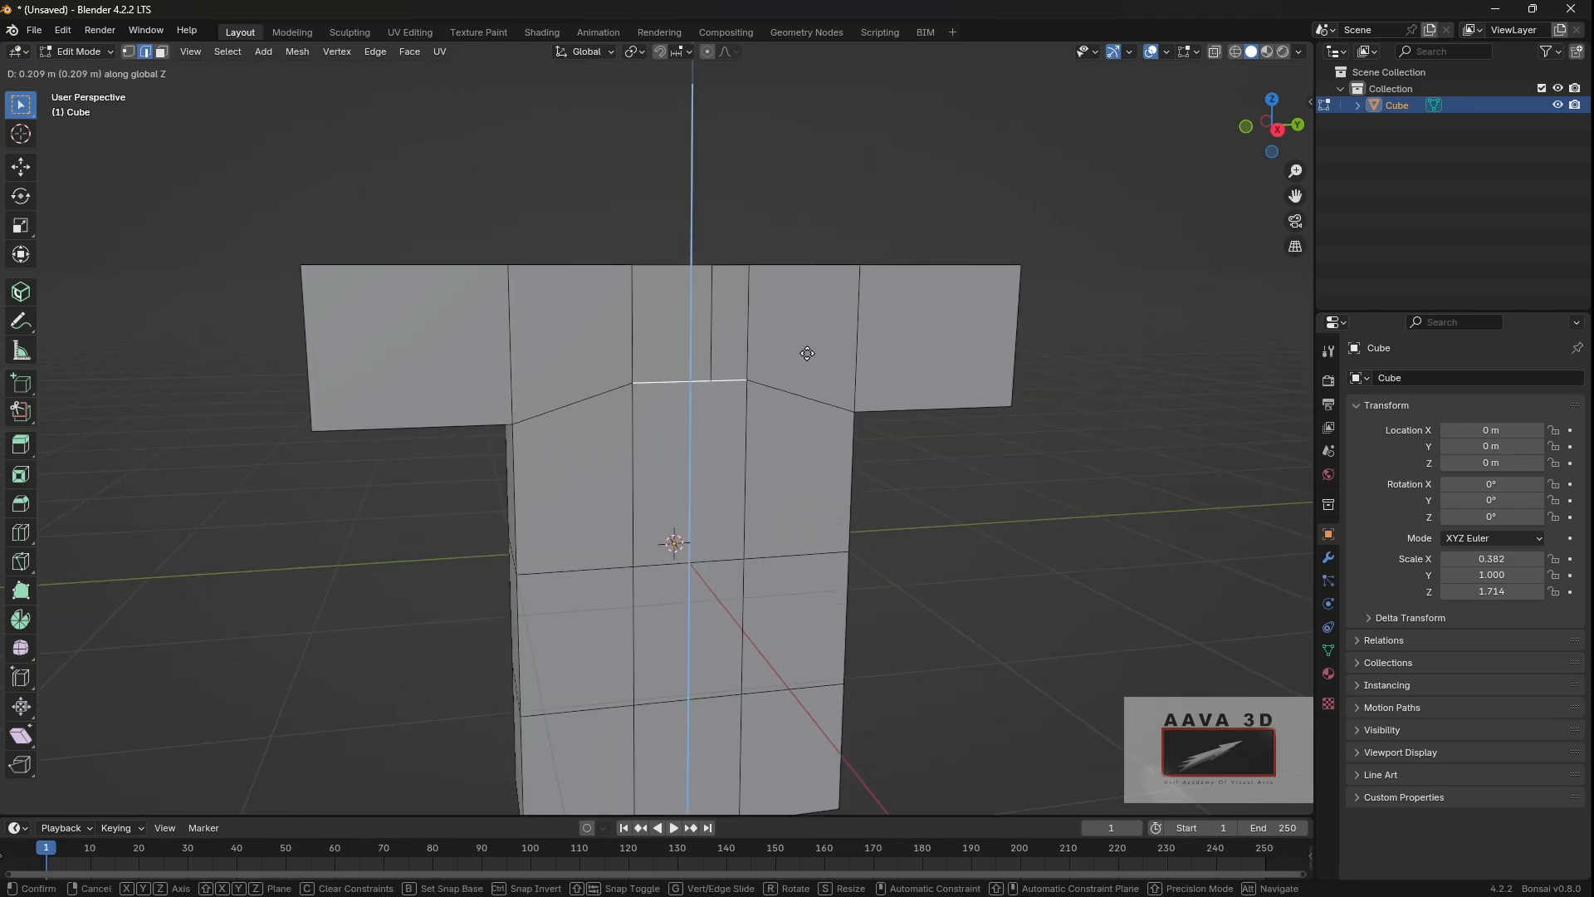
click(810, 341)
Step: Narrow the lower edge of the neck opening by scaling it along Y to about 0.58
middle_drag(810, 341, 819, 391)
click(726, 456)
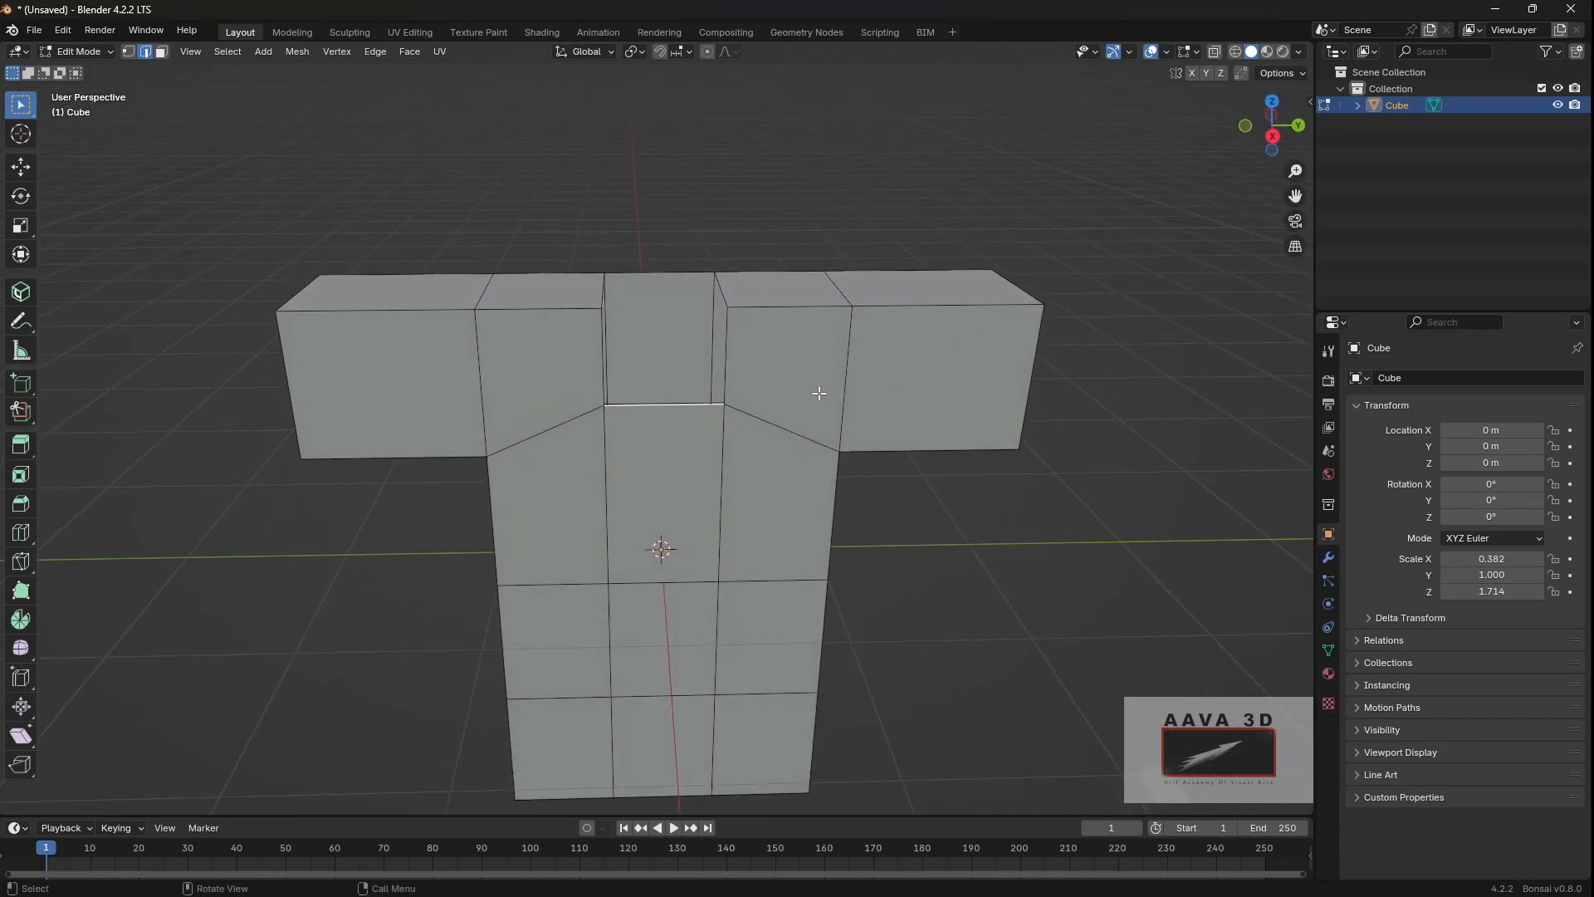
key(s)
key(x)
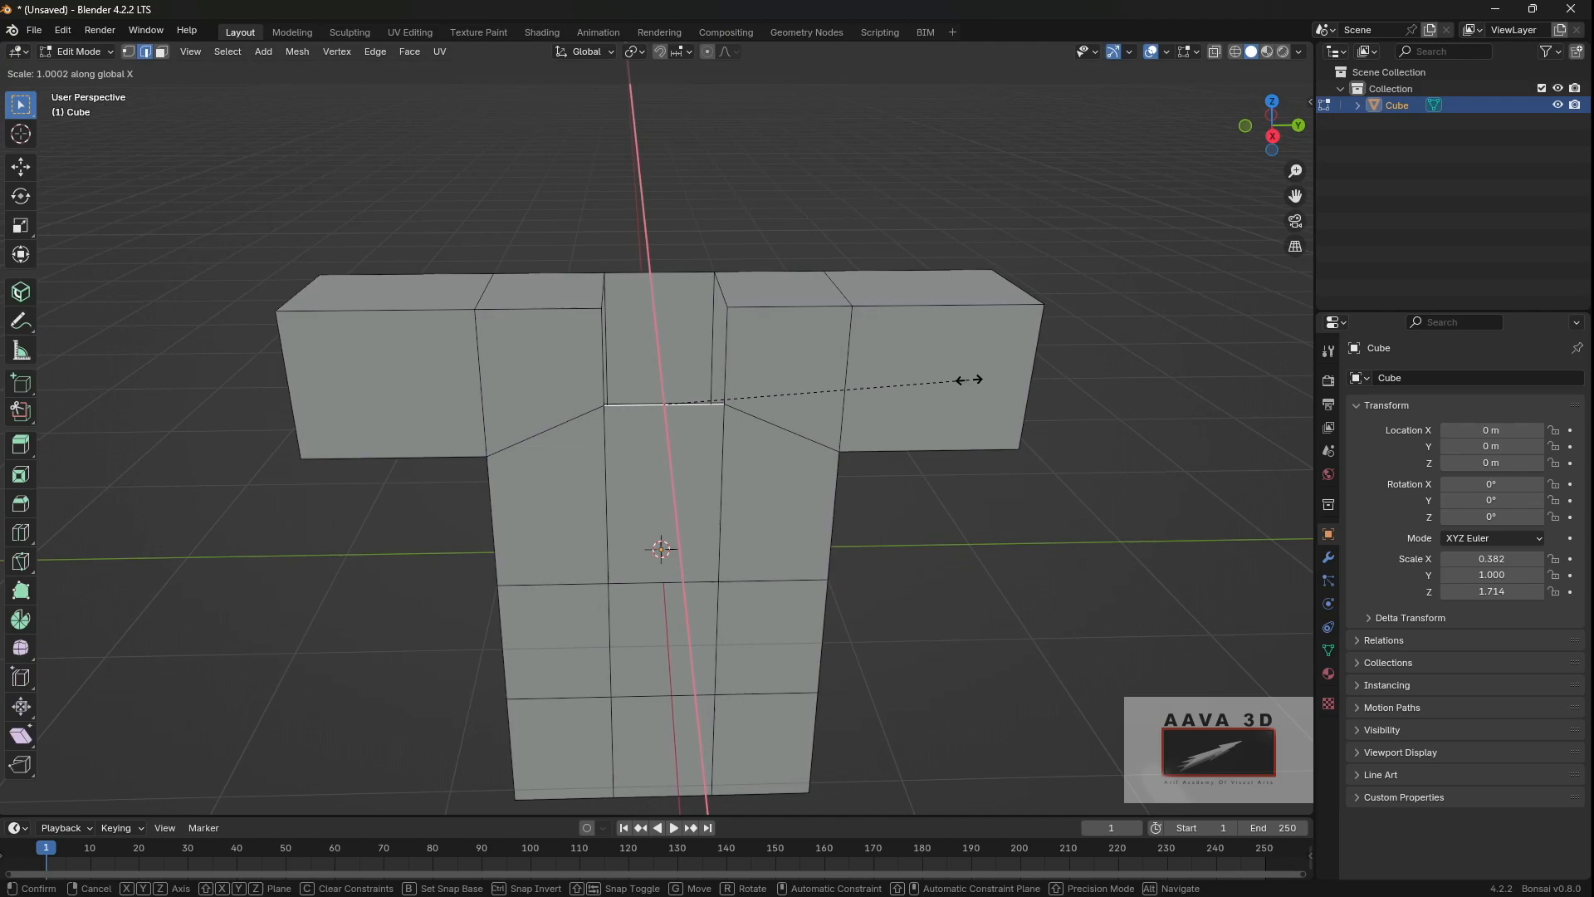
key(y)
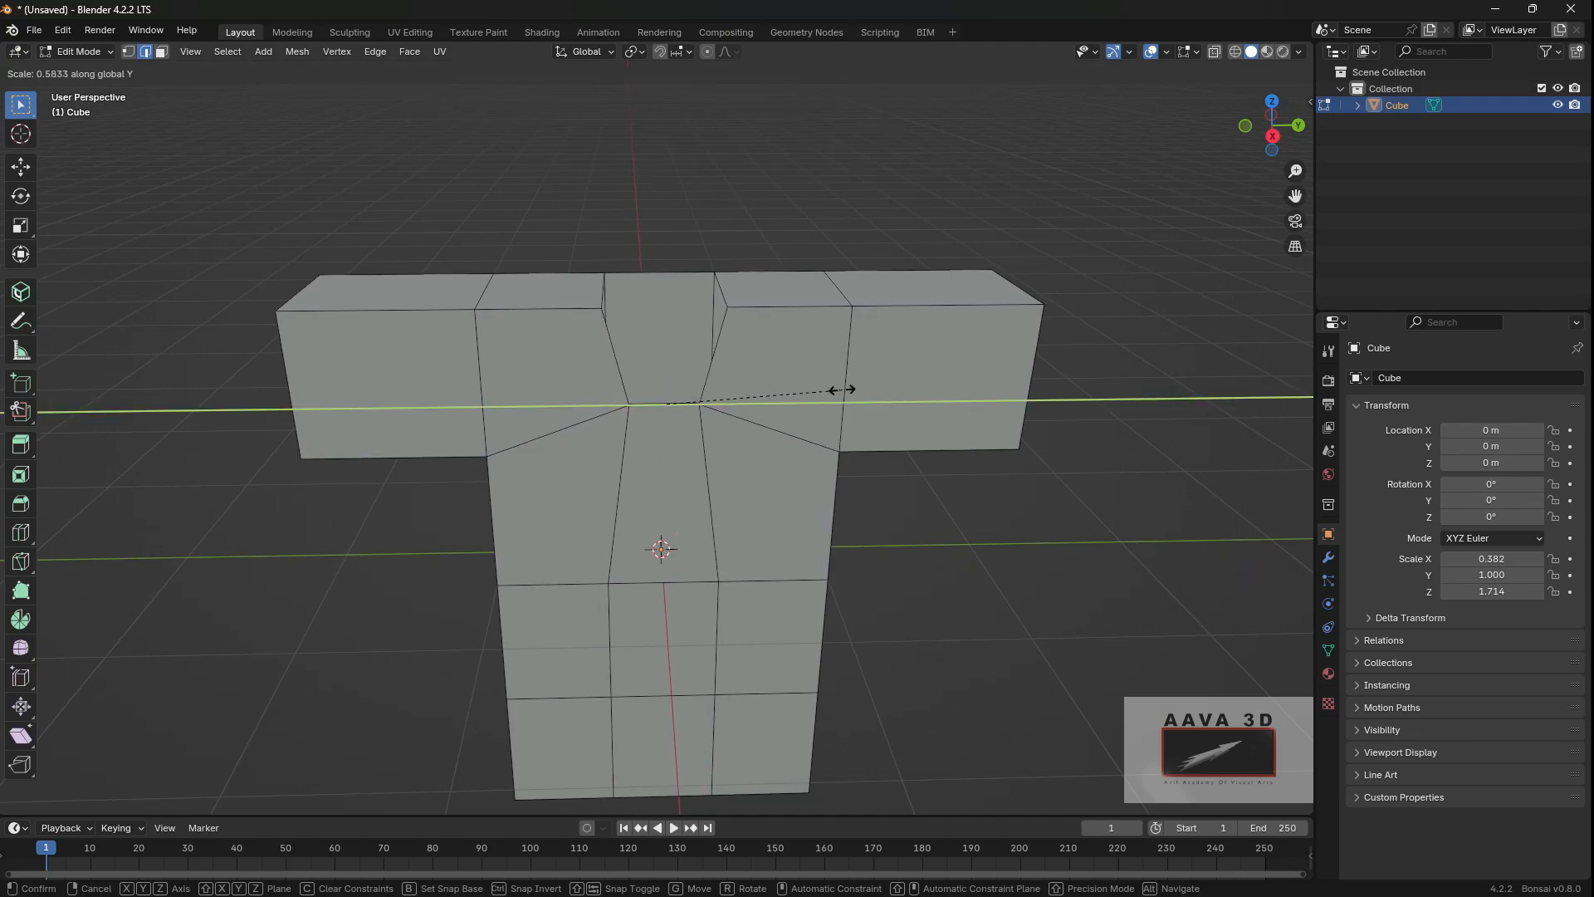
click(842, 389)
middle_drag(834, 392, 819, 502)
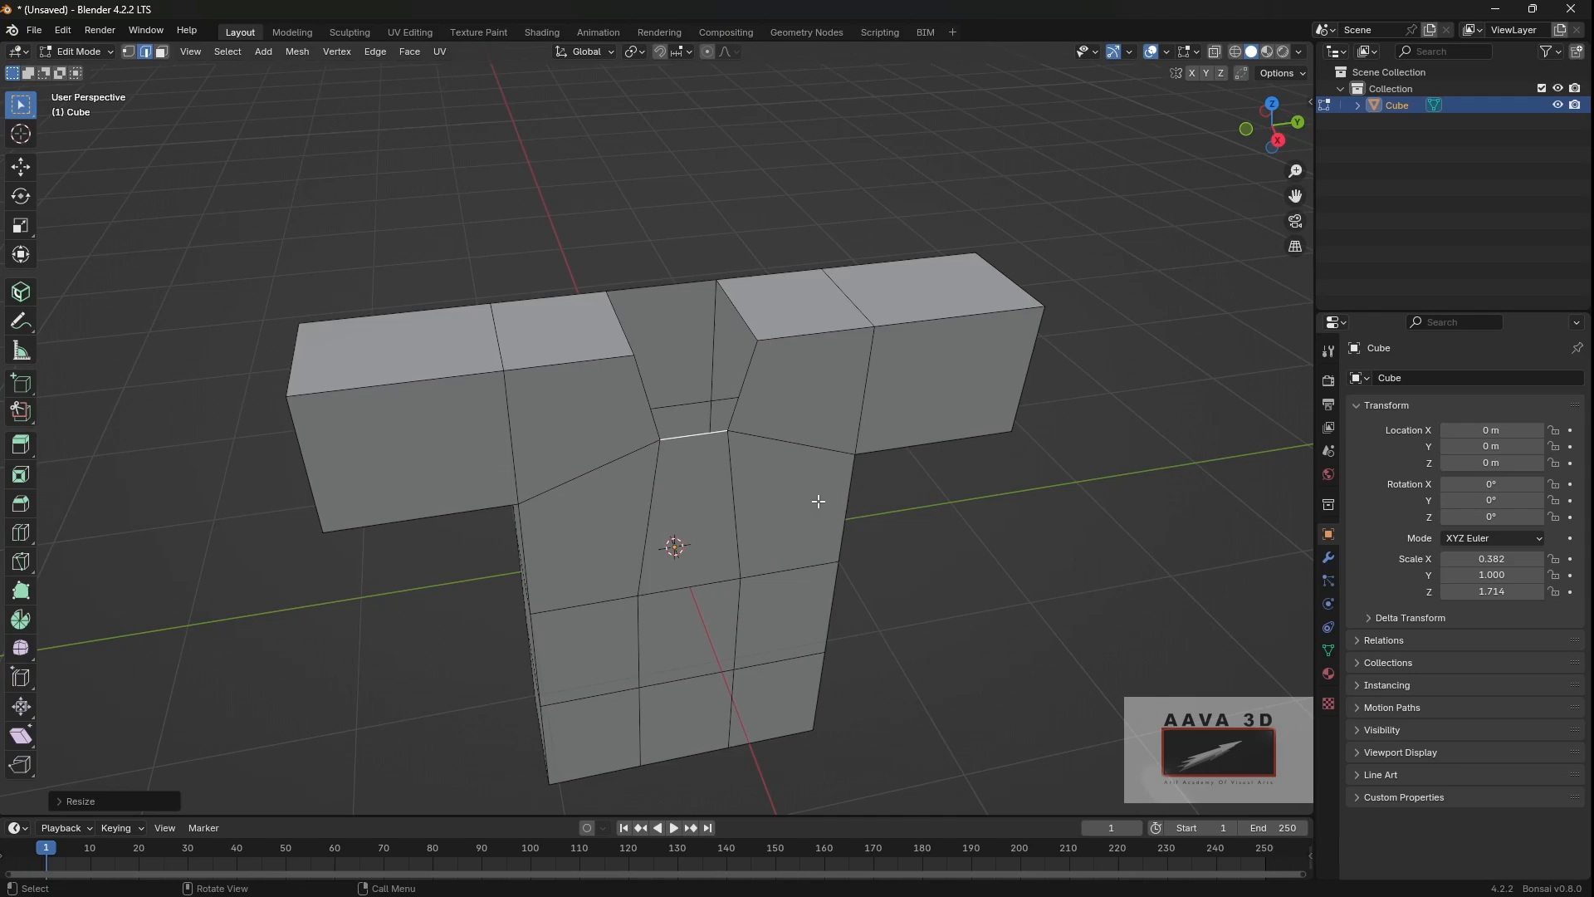
Step: Select the two upper side edges of the neck opening and scale them slightly along Y
middle_drag(795, 478, 770, 480)
middle_drag(603, 337, 750, 351)
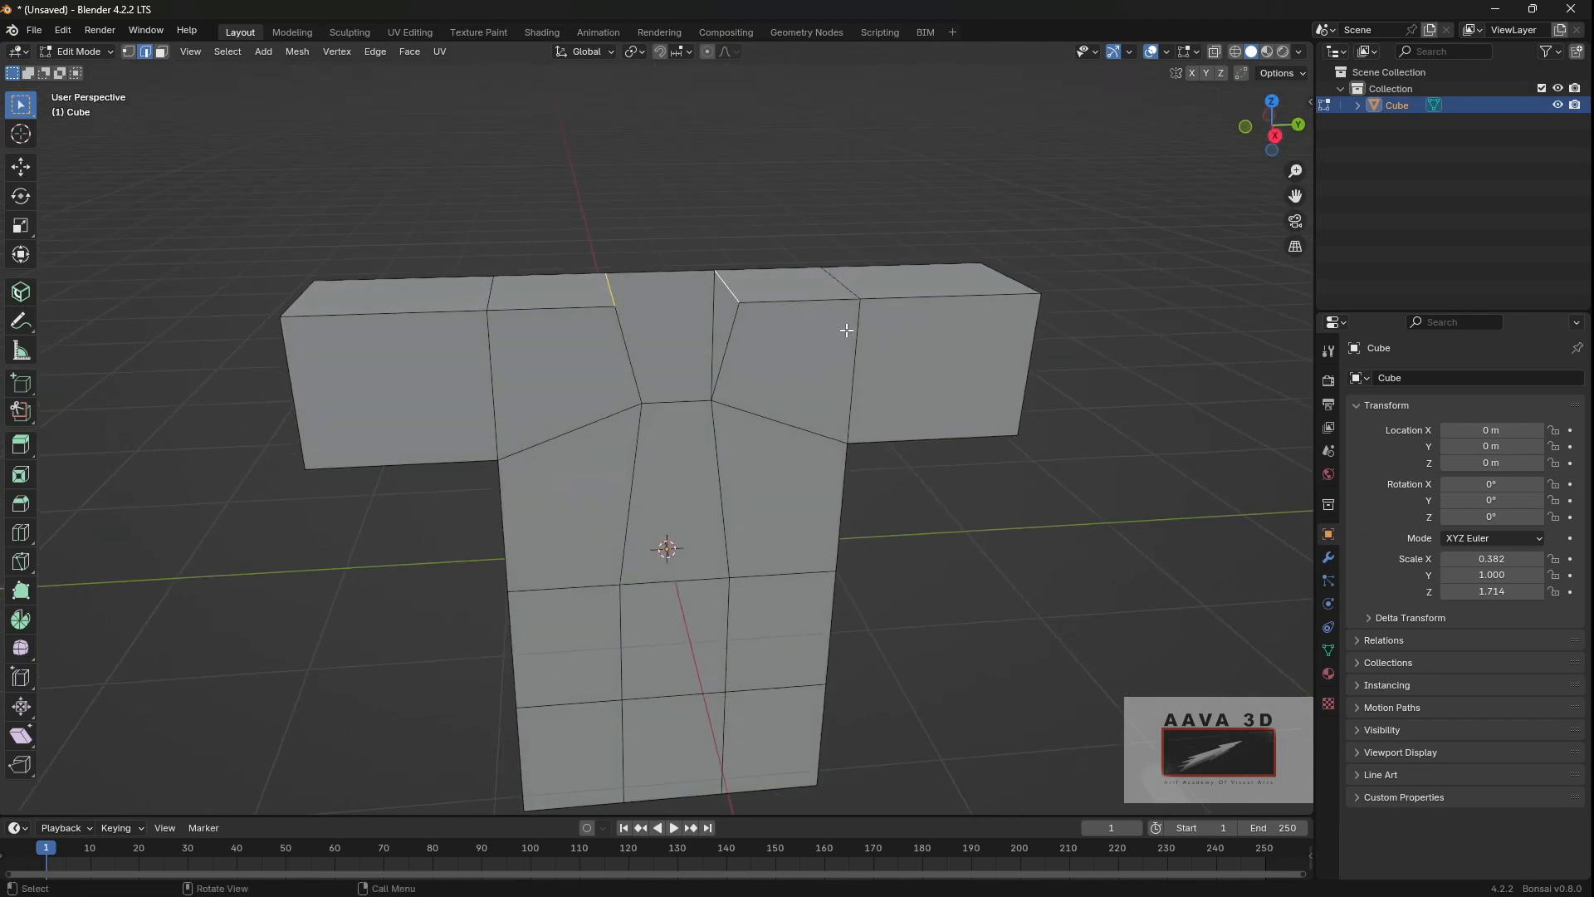
key(s)
key(x)
key(y)
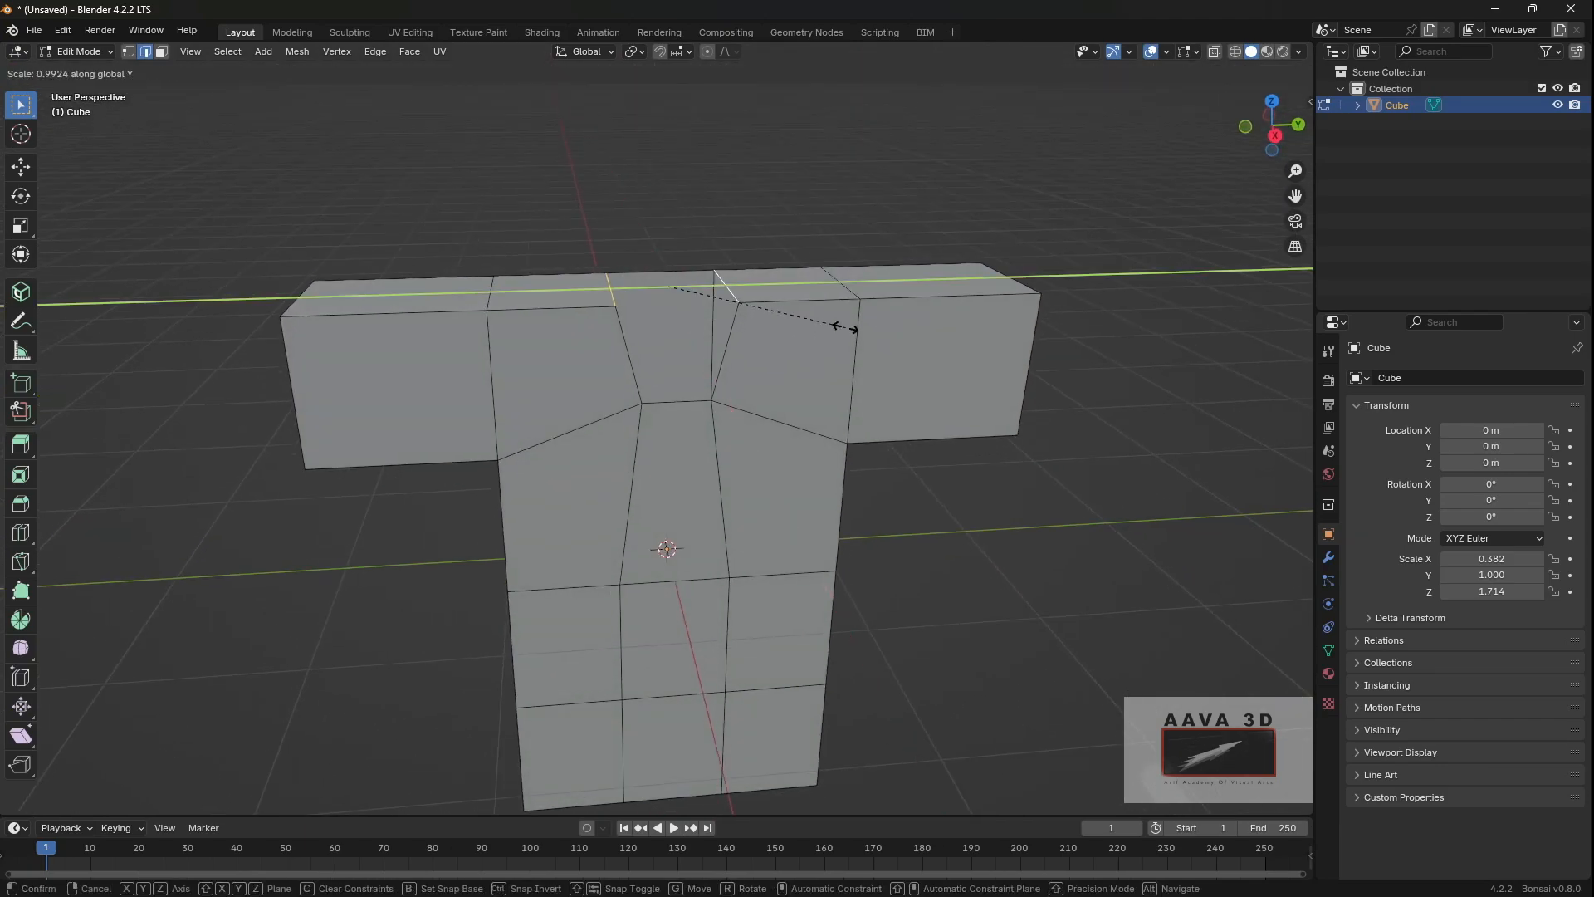
click(863, 328)
Step: Return to Object Mode and add a Subdivision Surface modifier to the shirt
key(Tab)
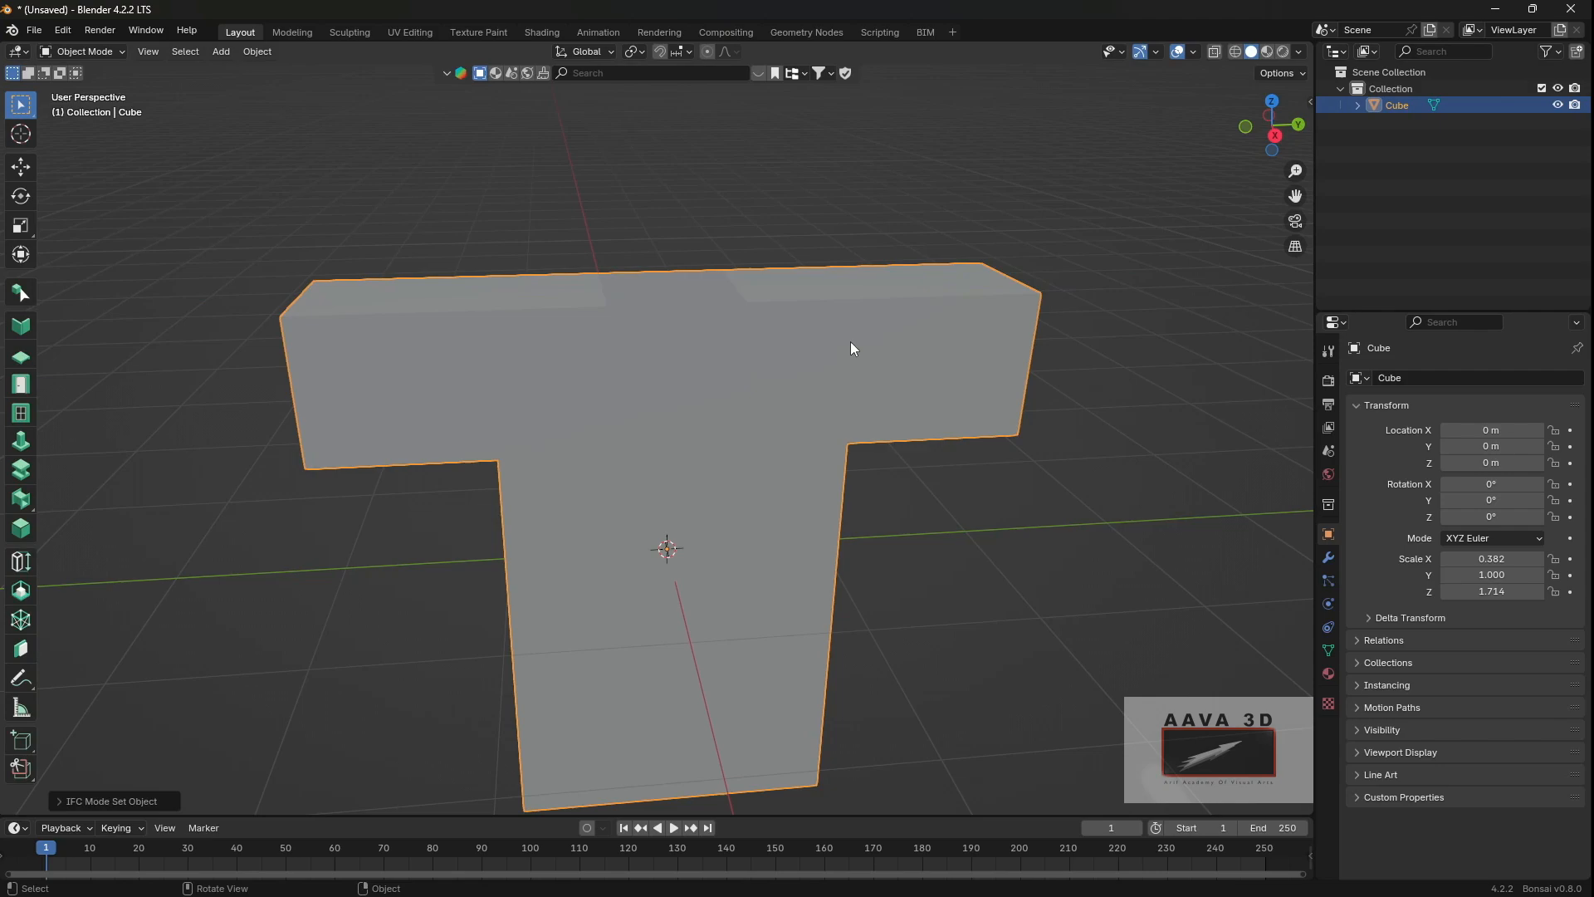
scroll(758, 434, down, 3)
middle_drag(759, 434, 855, 424)
scroll(899, 385, up, 3)
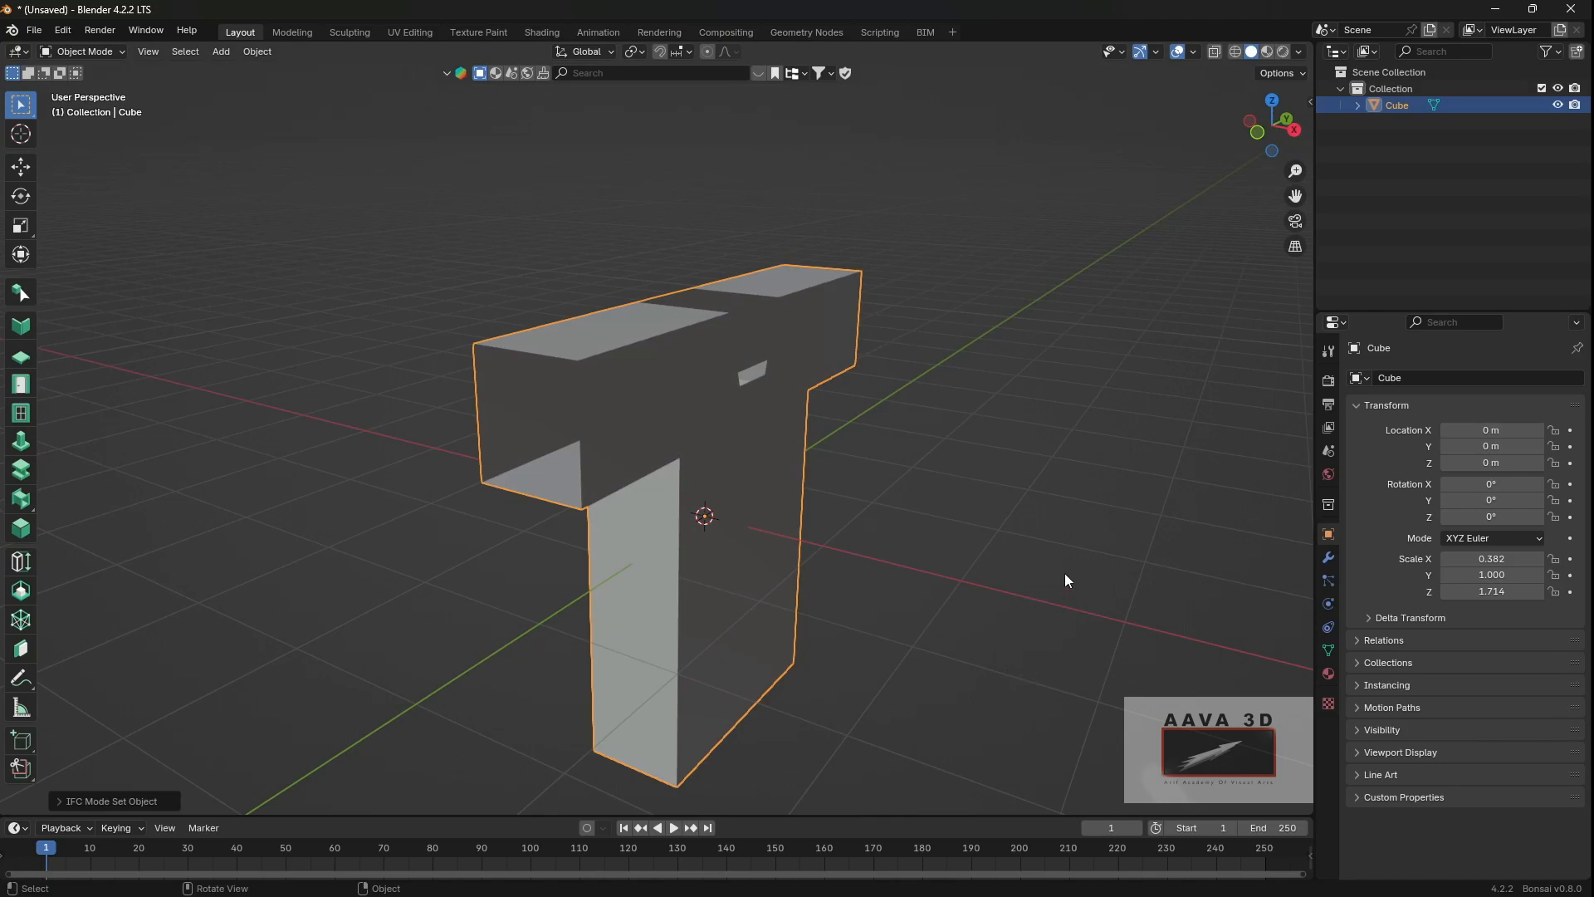
middle_drag(1032, 580, 1103, 560)
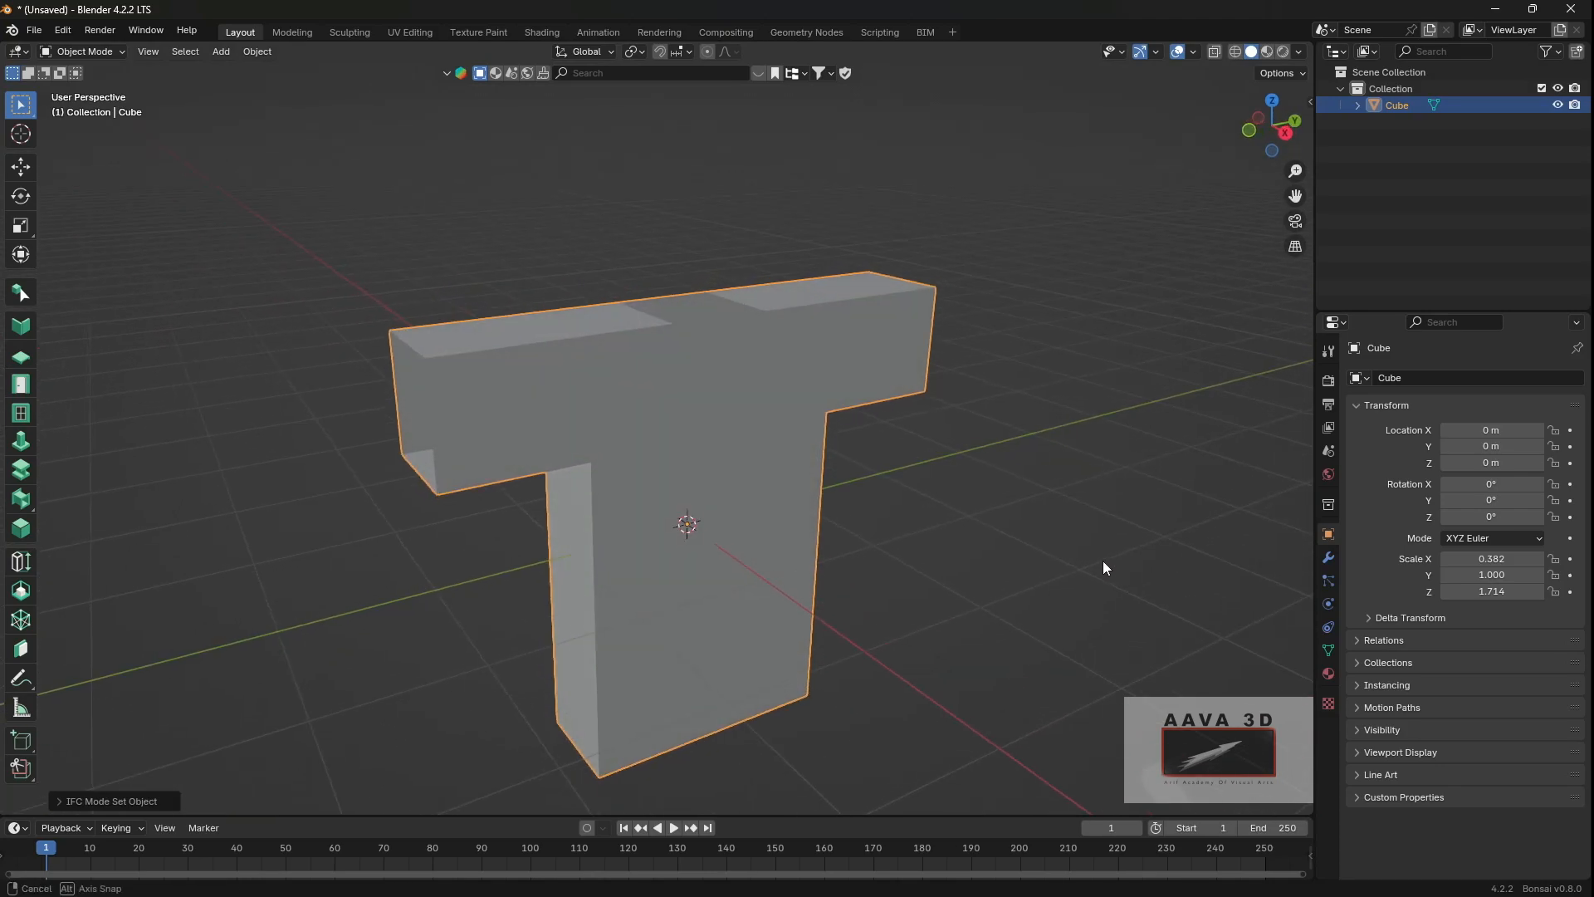
click(1329, 557)
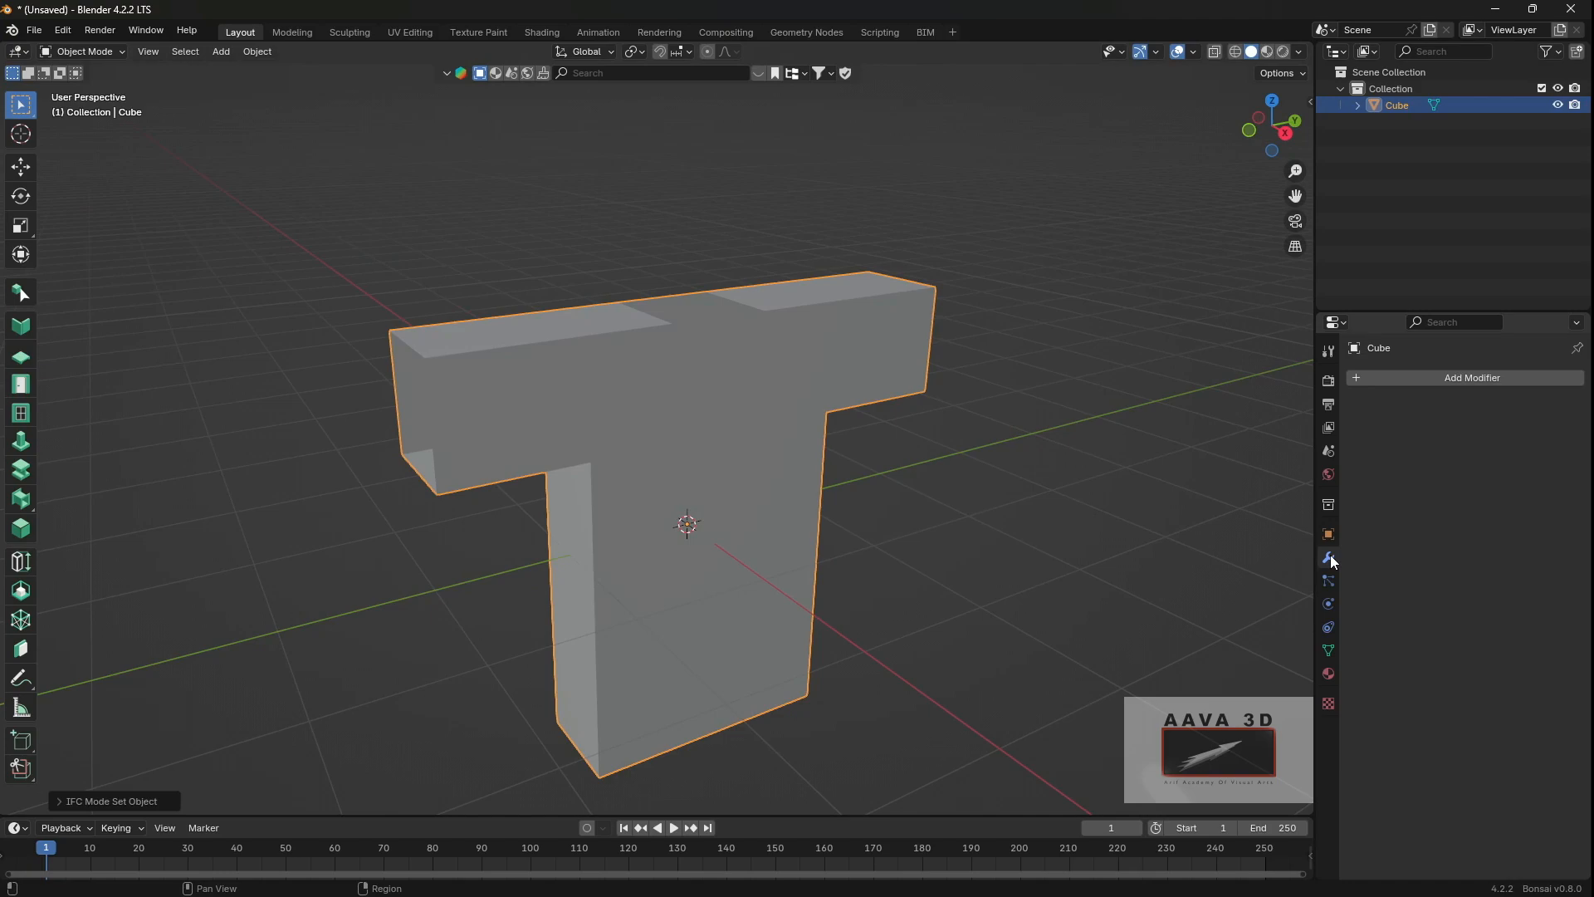
click(1453, 378)
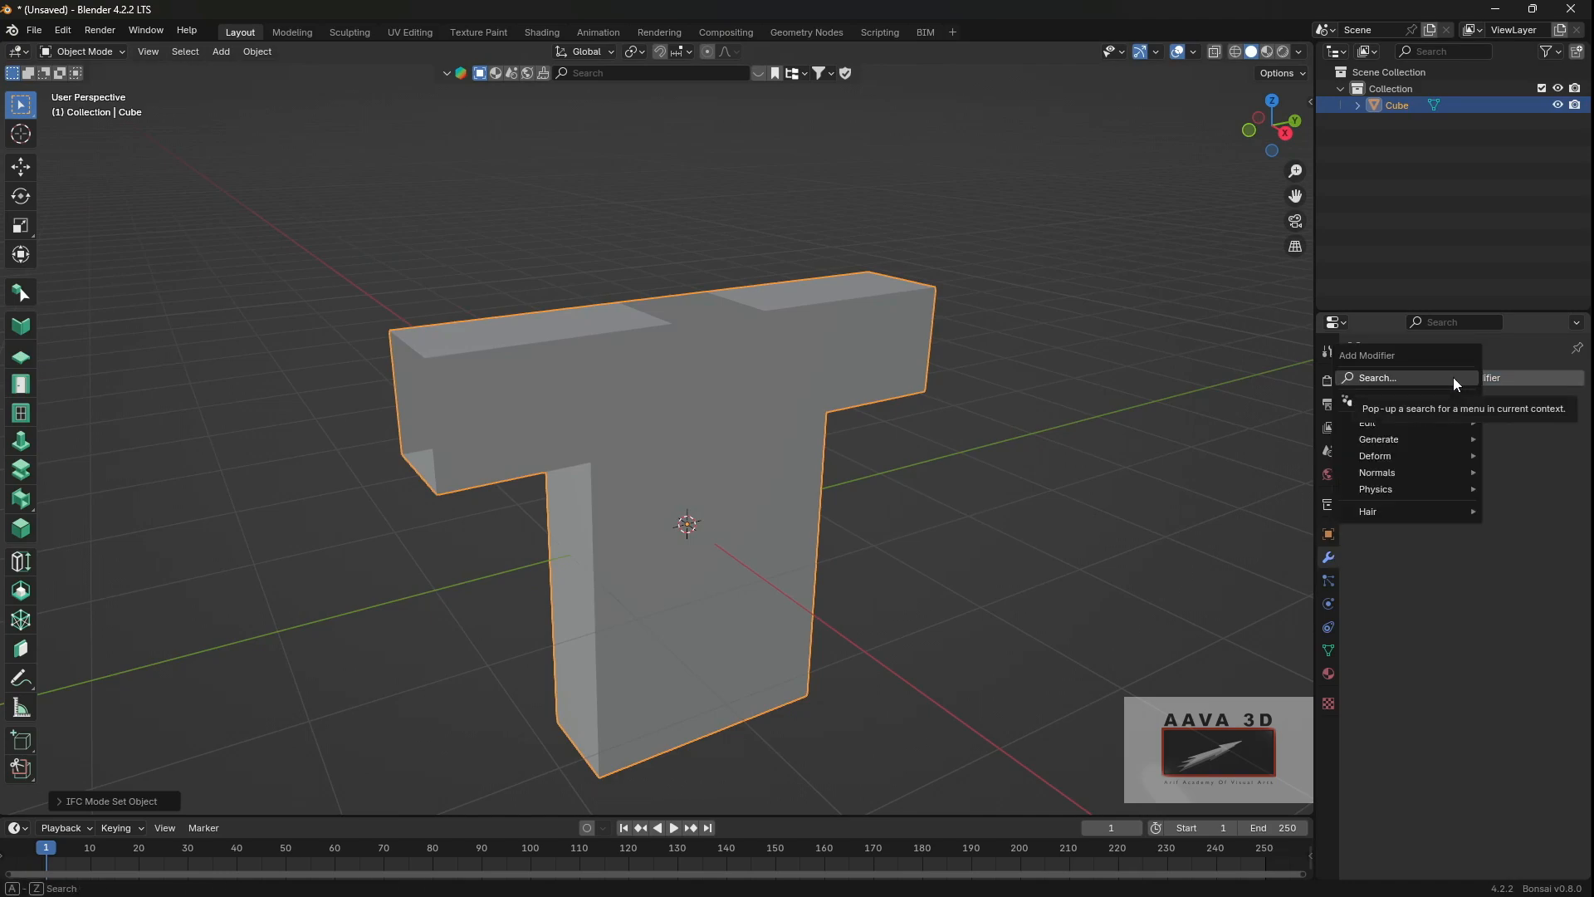
click(1453, 377)
text(su)
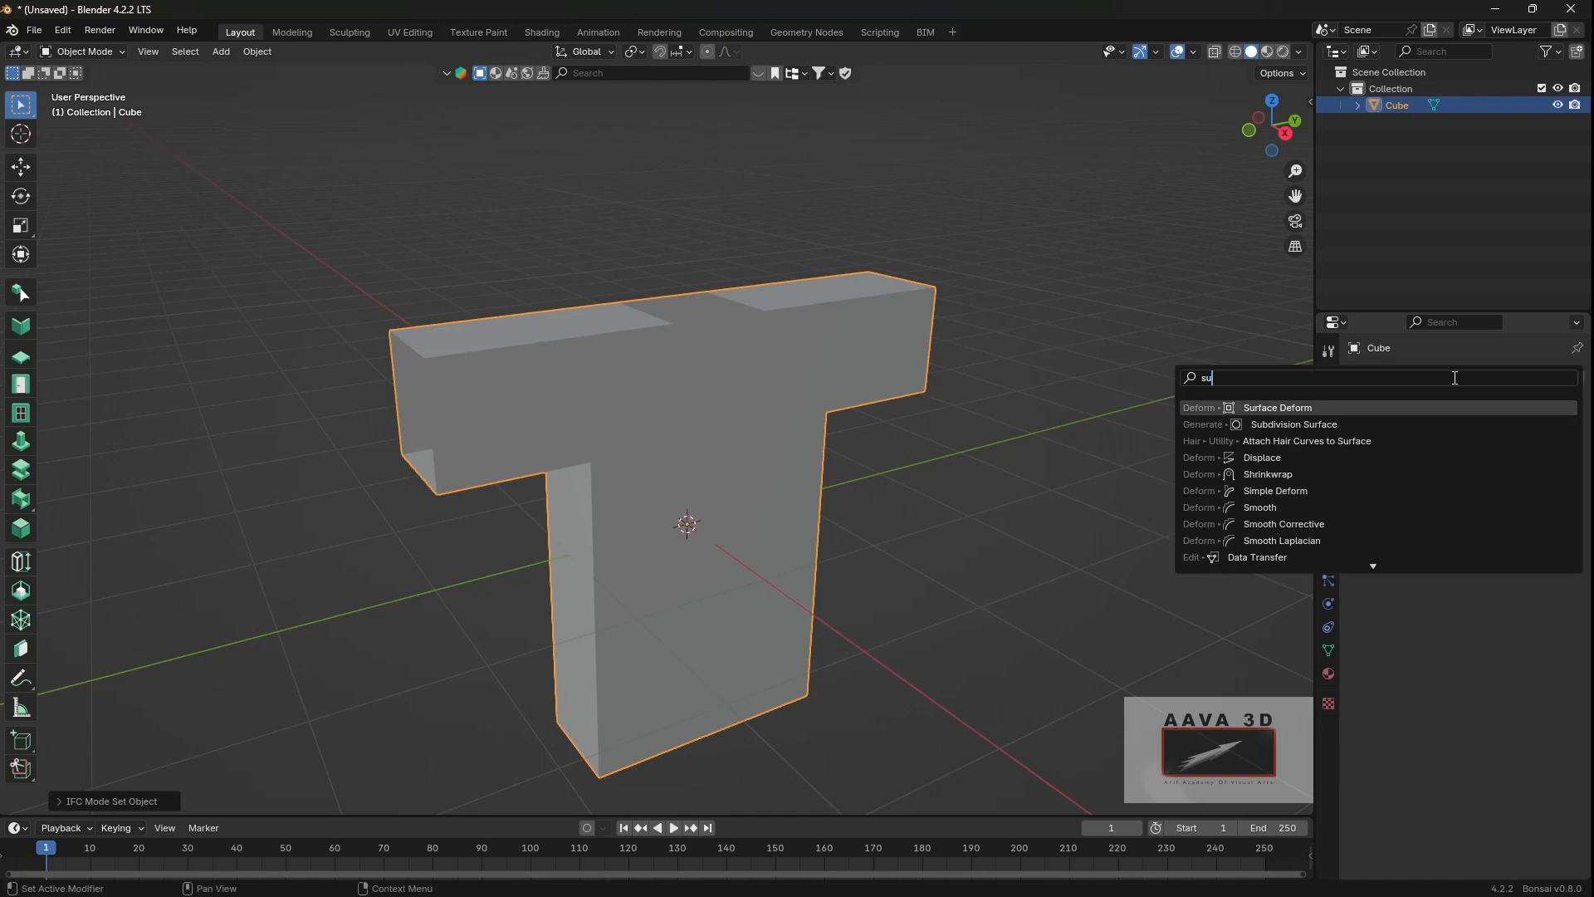
click(1316, 425)
Step: Set the shirt's subdivision levels to 3 for both viewport and render
middle_drag(883, 568, 920, 490)
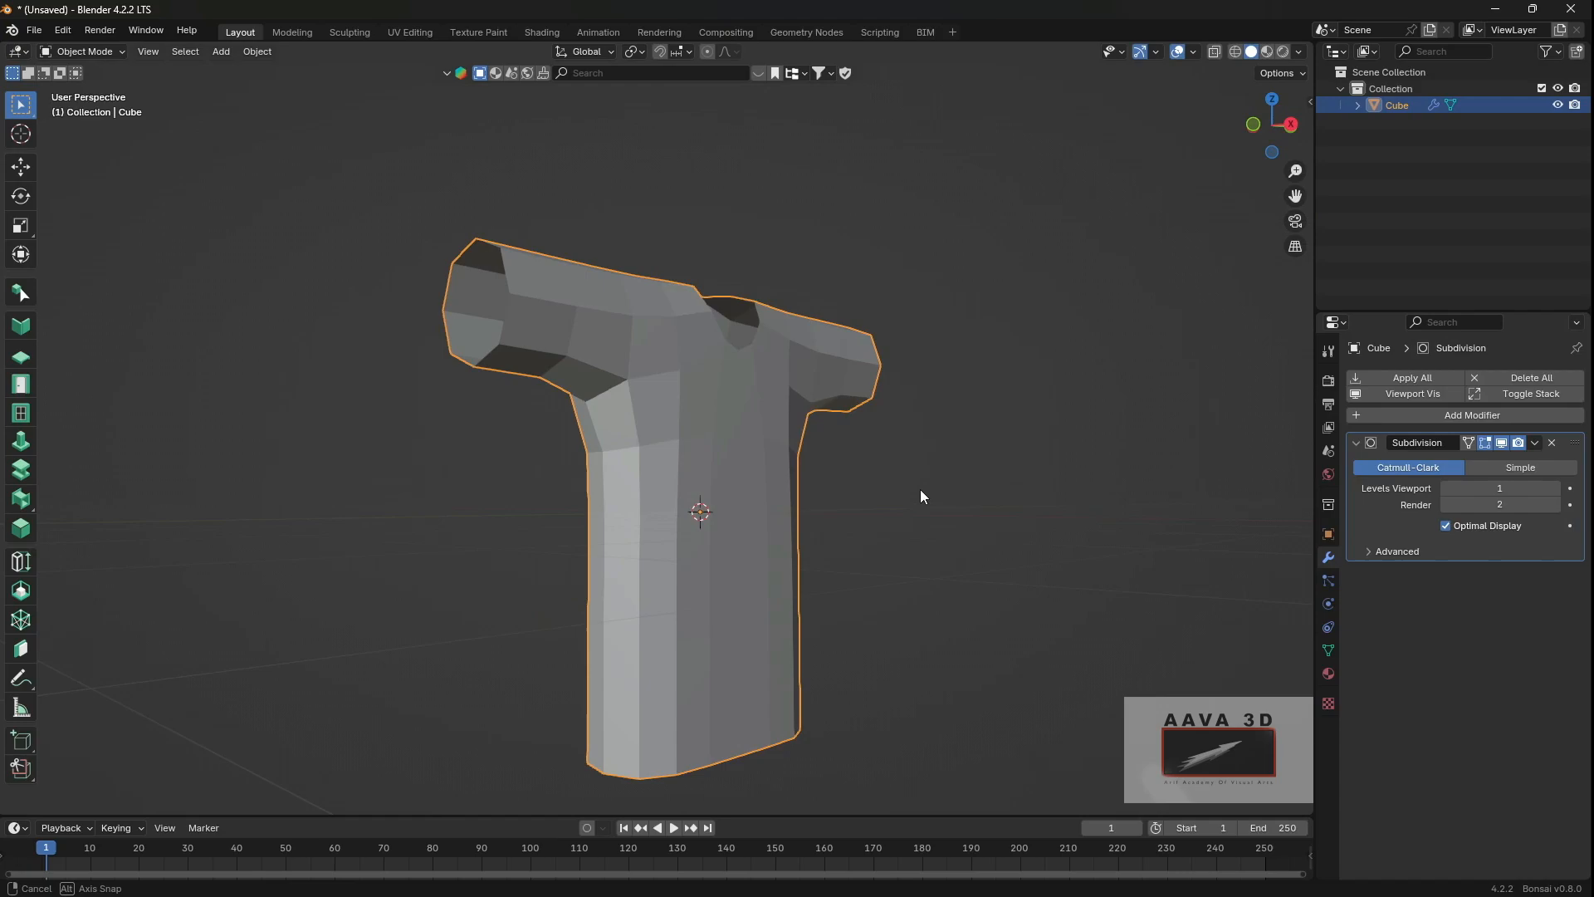
middle_drag(1040, 482, 998, 511)
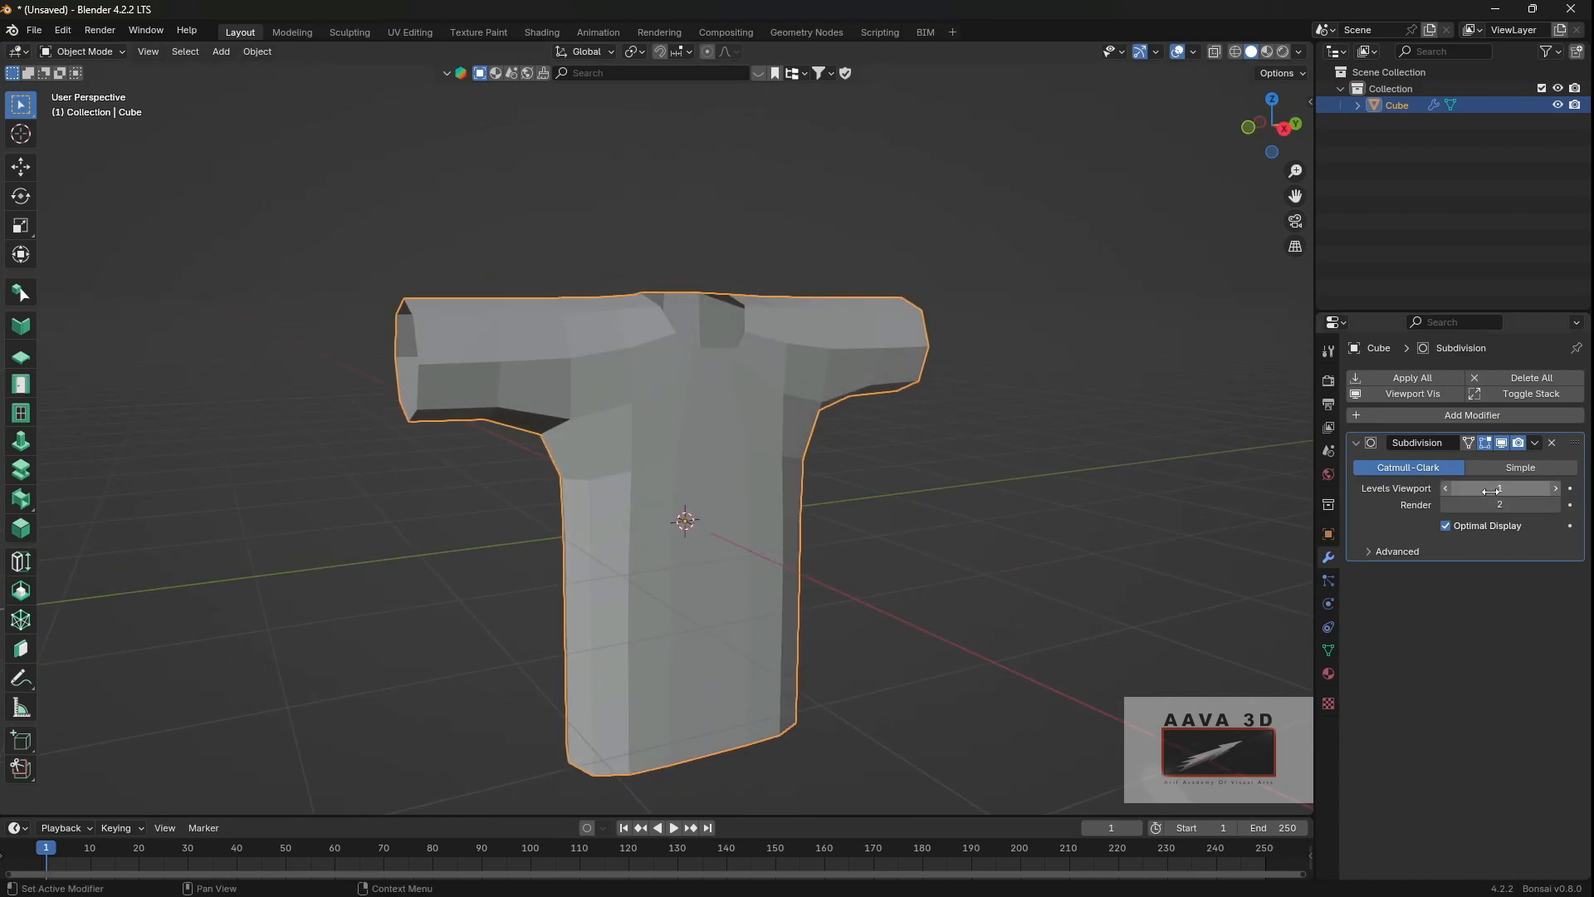
click(1557, 490)
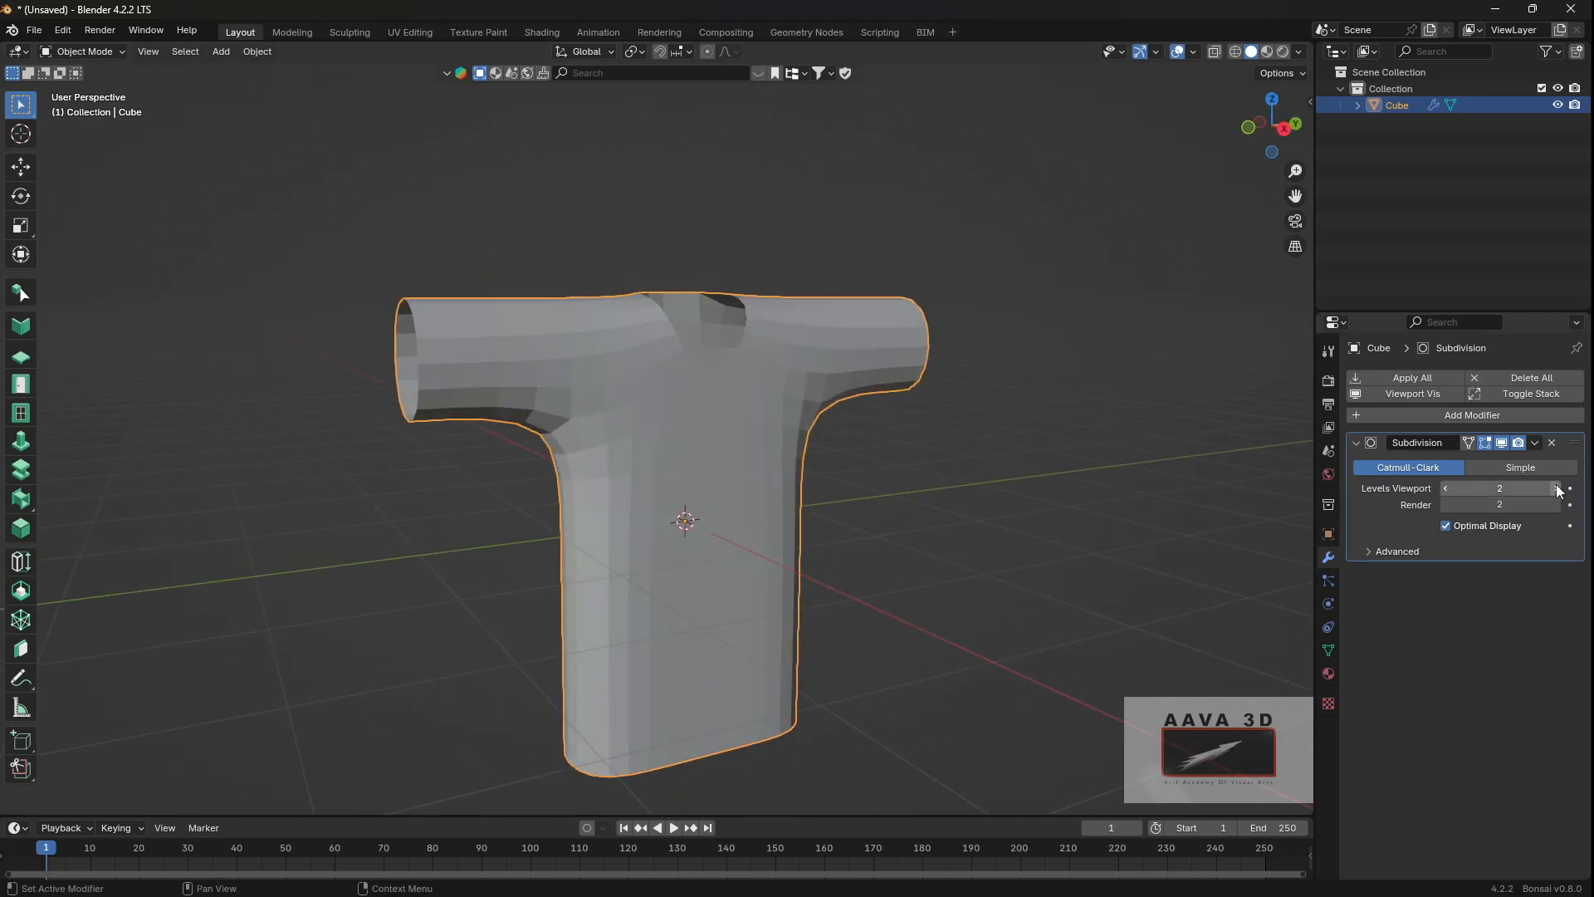
click(1558, 491)
middle_drag(747, 581, 1105, 587)
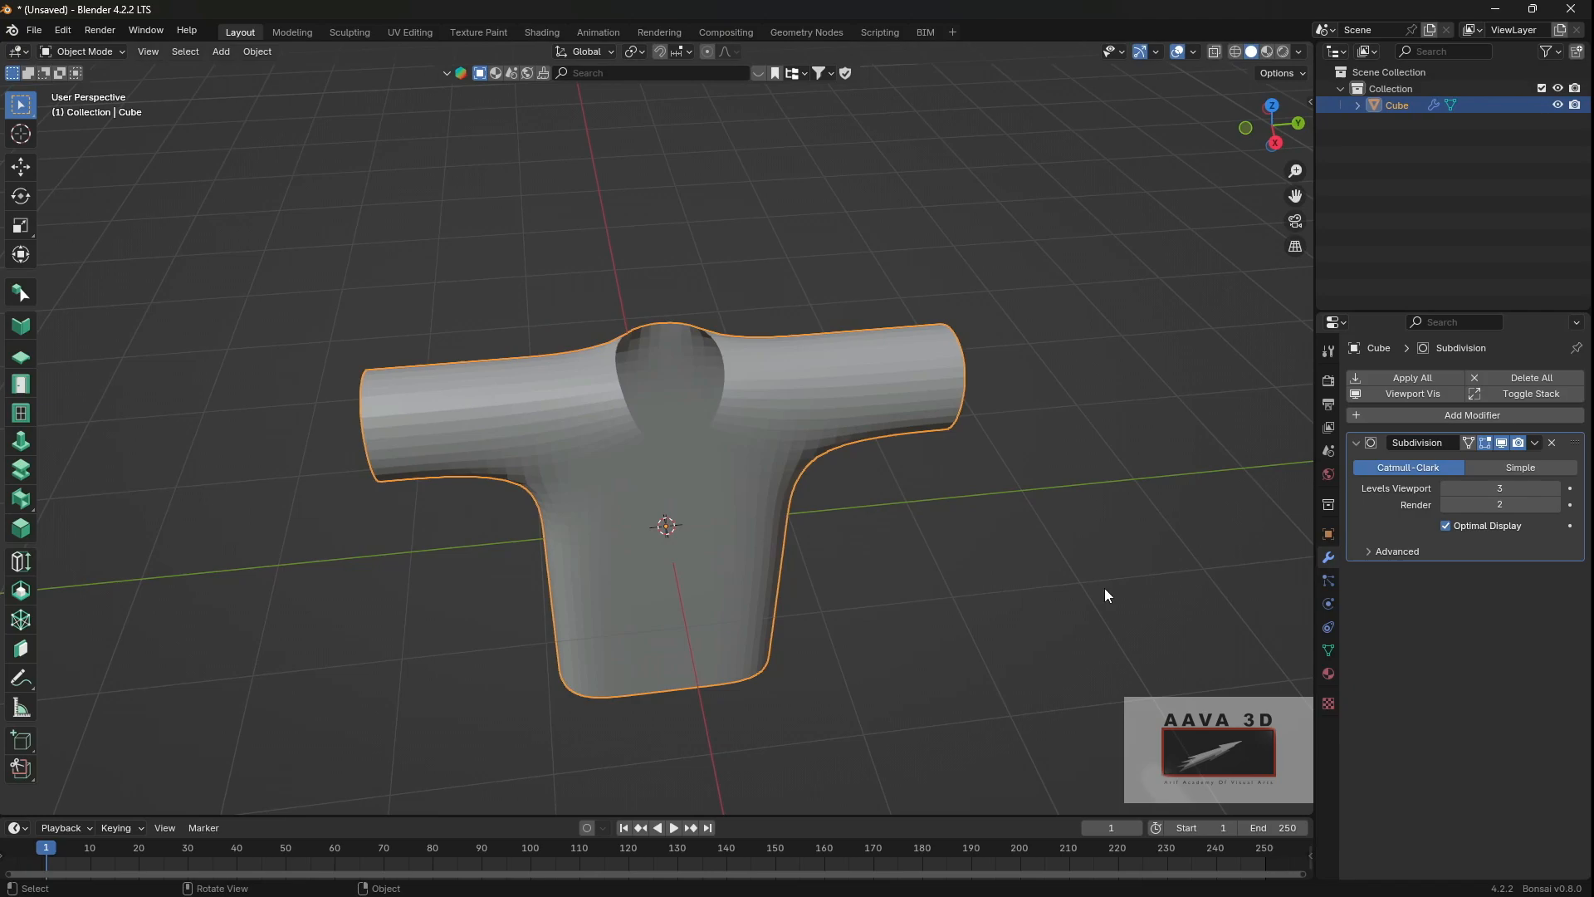
click(1556, 504)
Step: Switch the shirt's Subdivision modifier to the Simple type
click(1521, 468)
middle_drag(1120, 469, 965, 570)
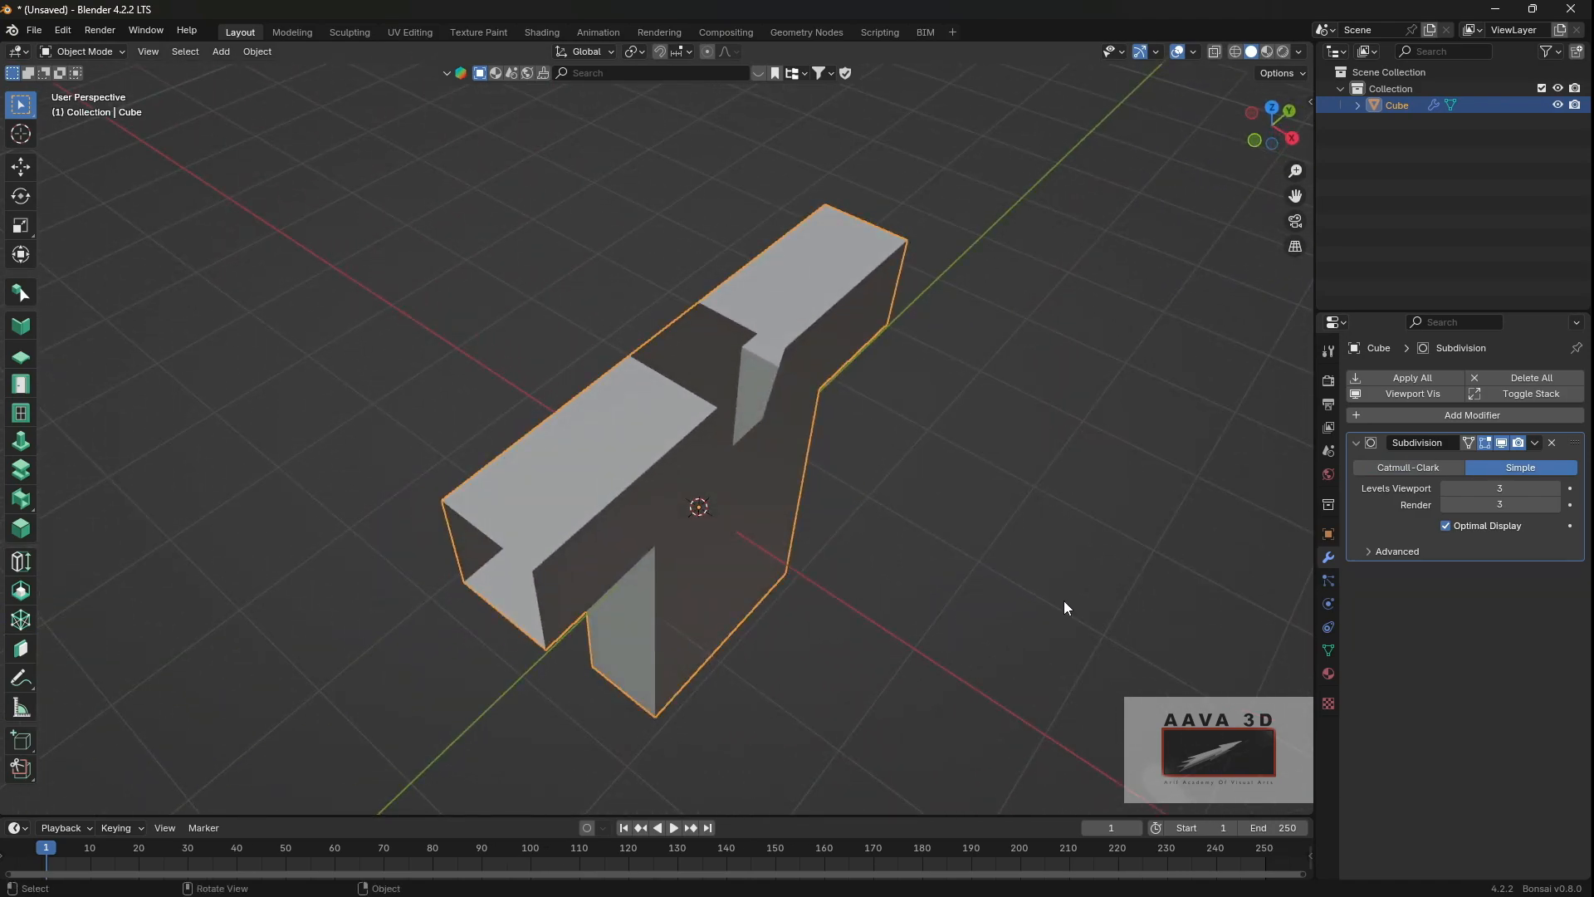
middle_drag(980, 603, 888, 554)
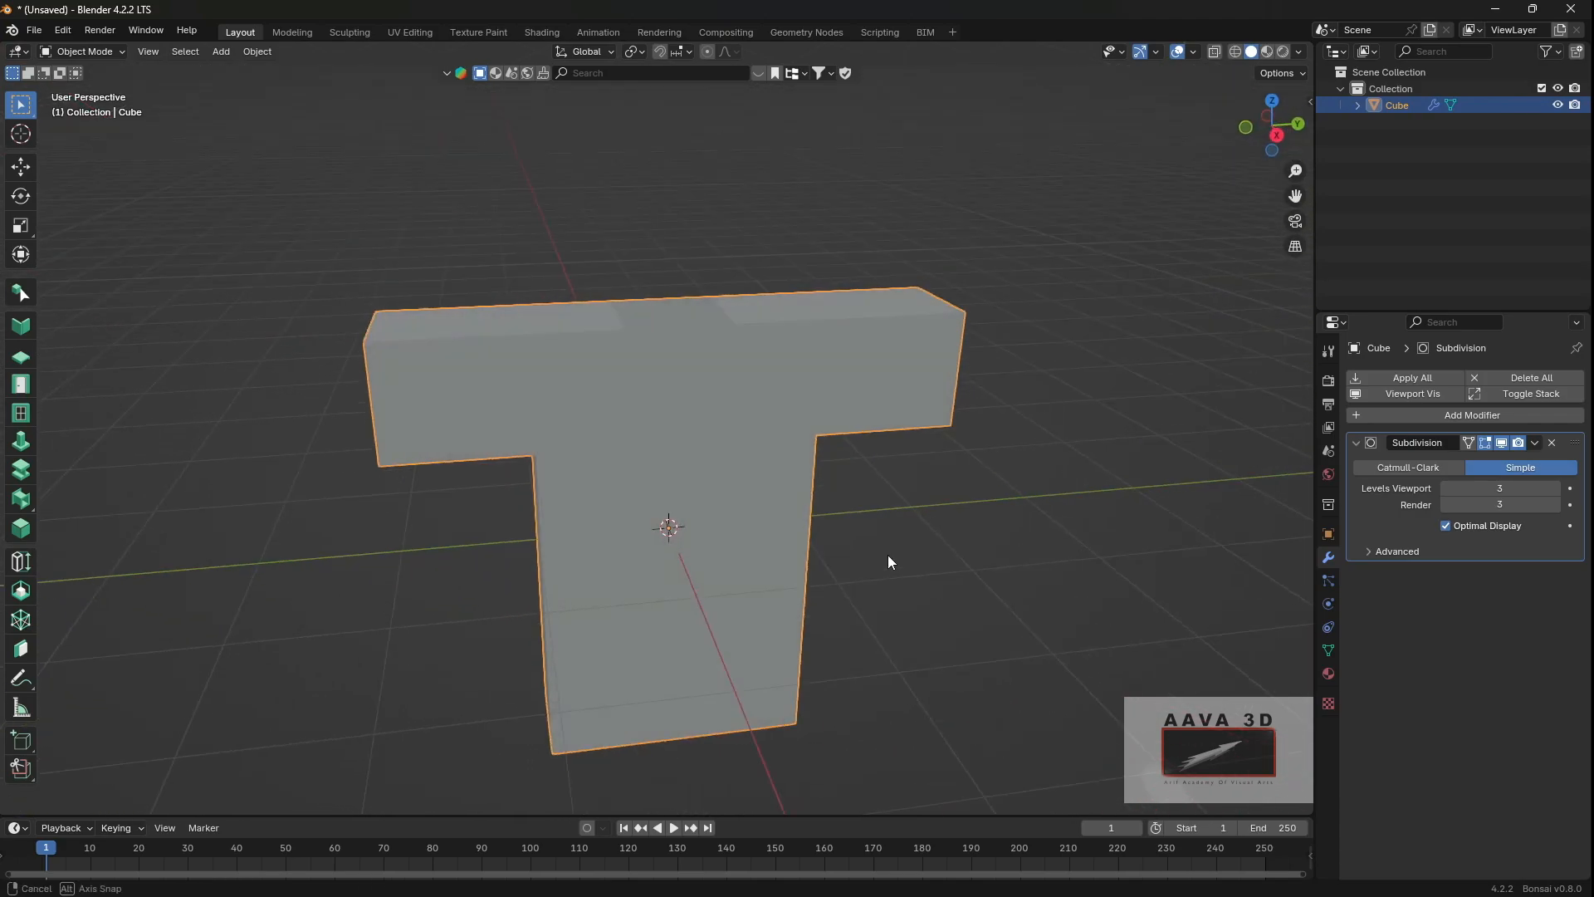
scroll(886, 555, up, 2)
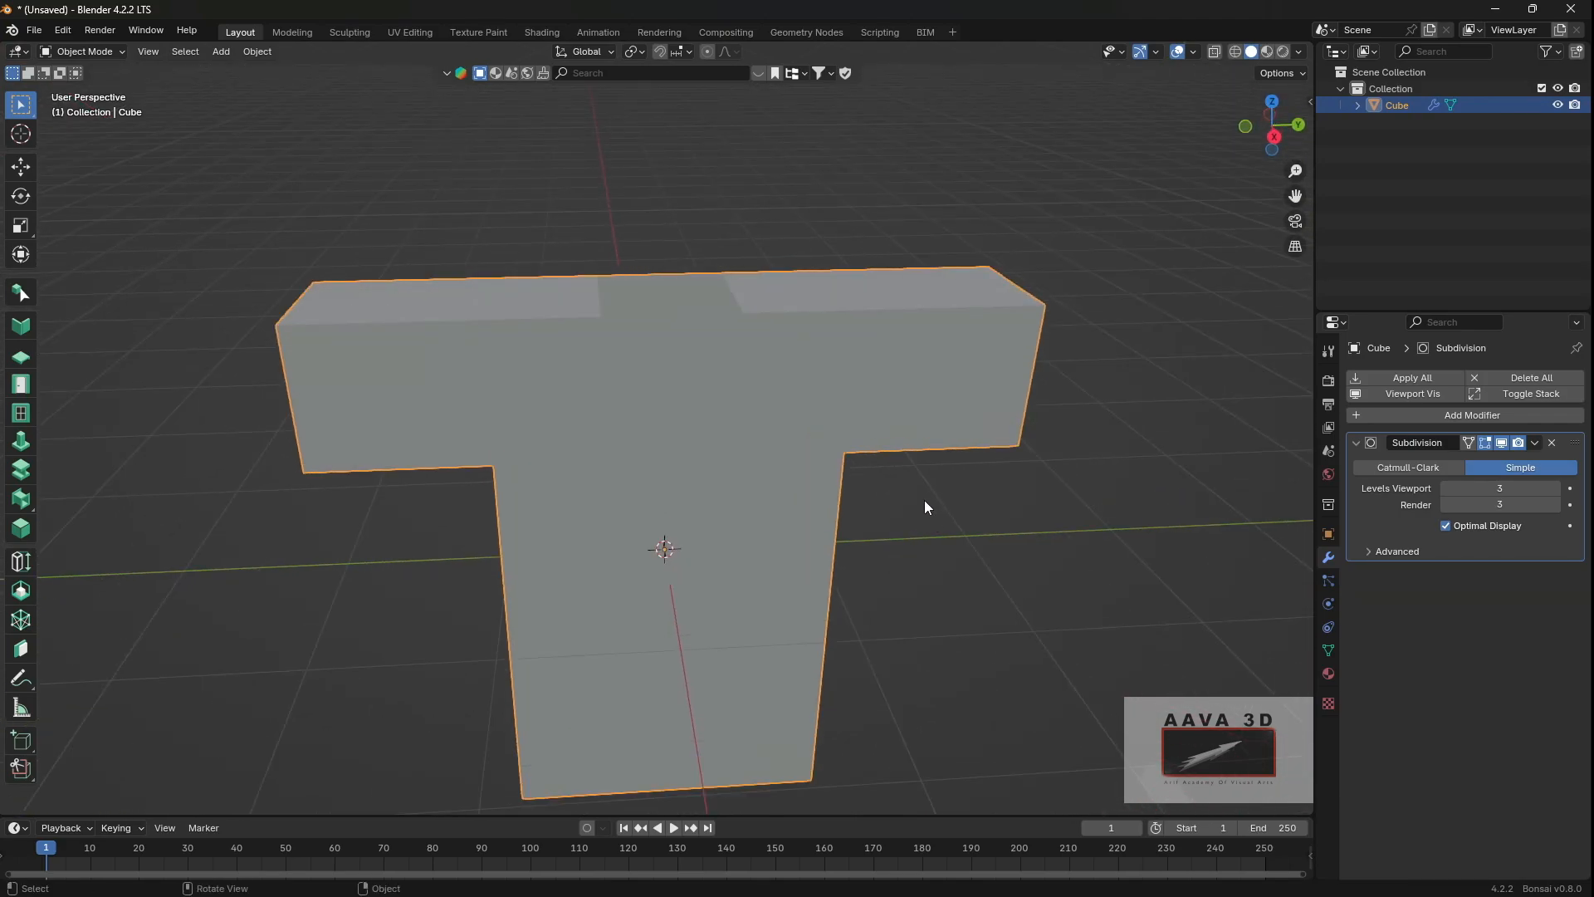
middle_drag(725, 571, 903, 491)
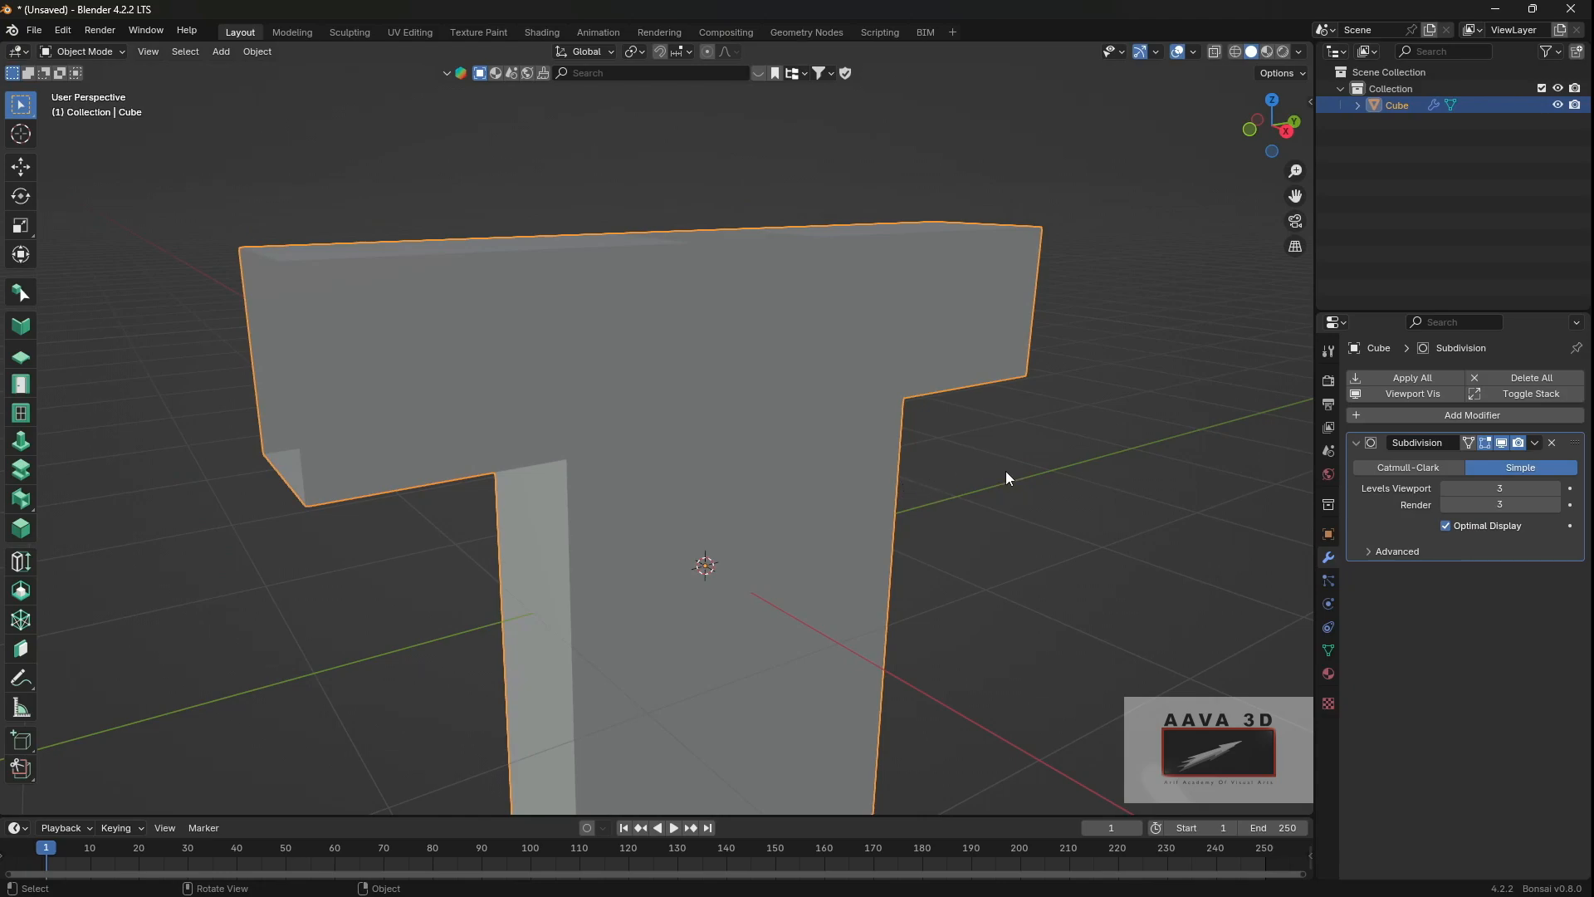
Step: Add a new mesh cube and scale it down uniformly to a small block inside the shirt's body
key(shift+a)
mouse_move(1030, 470)
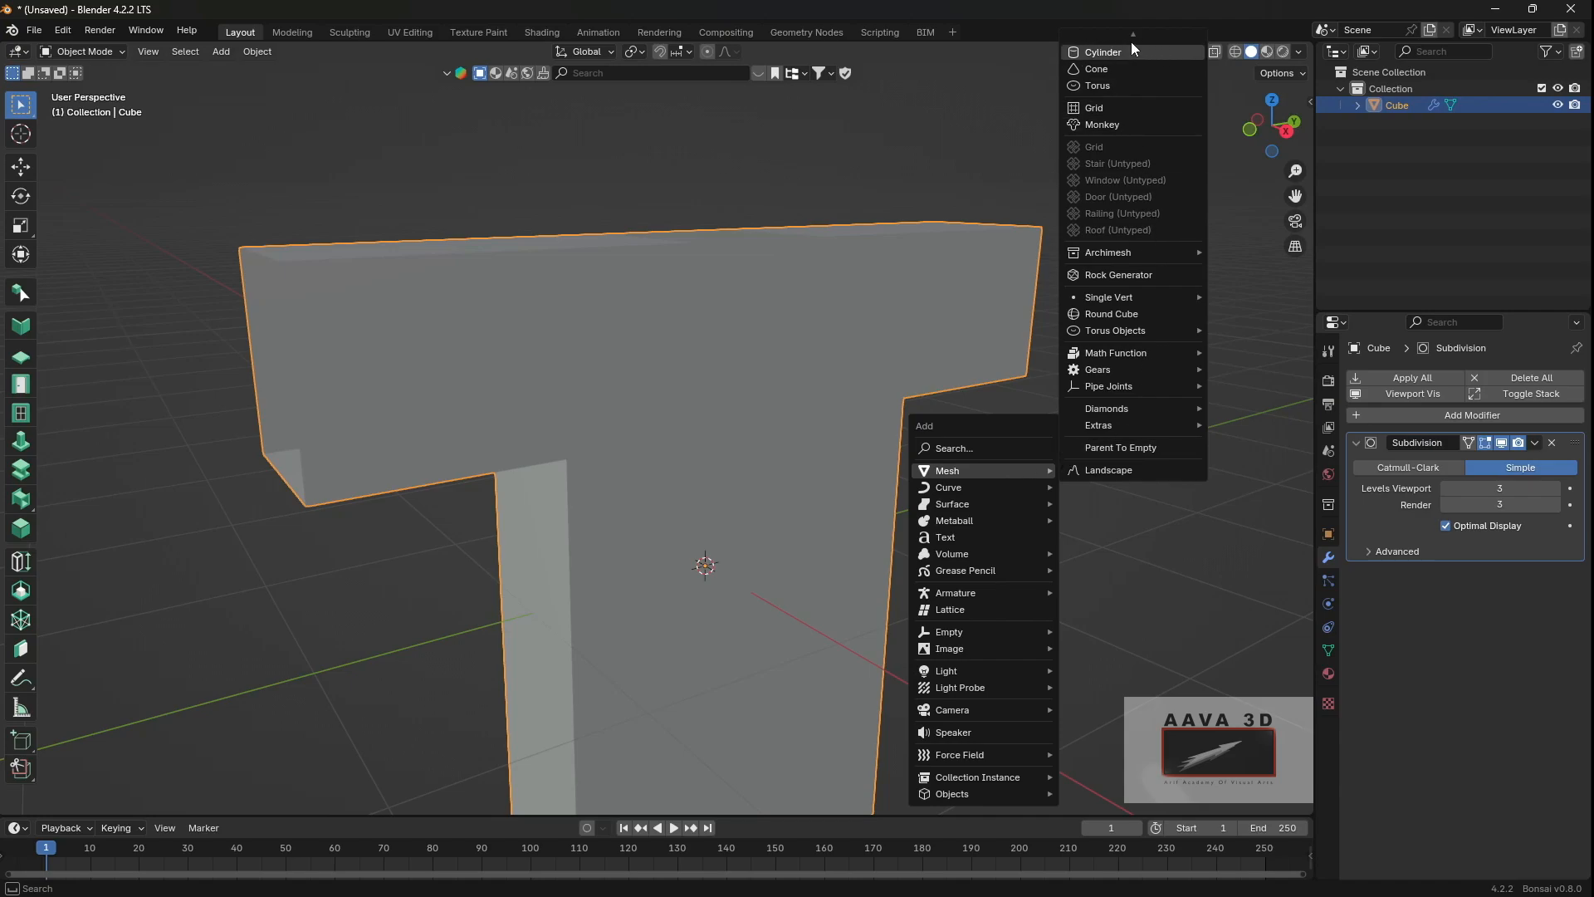
scroll(1131, 41, up, 6)
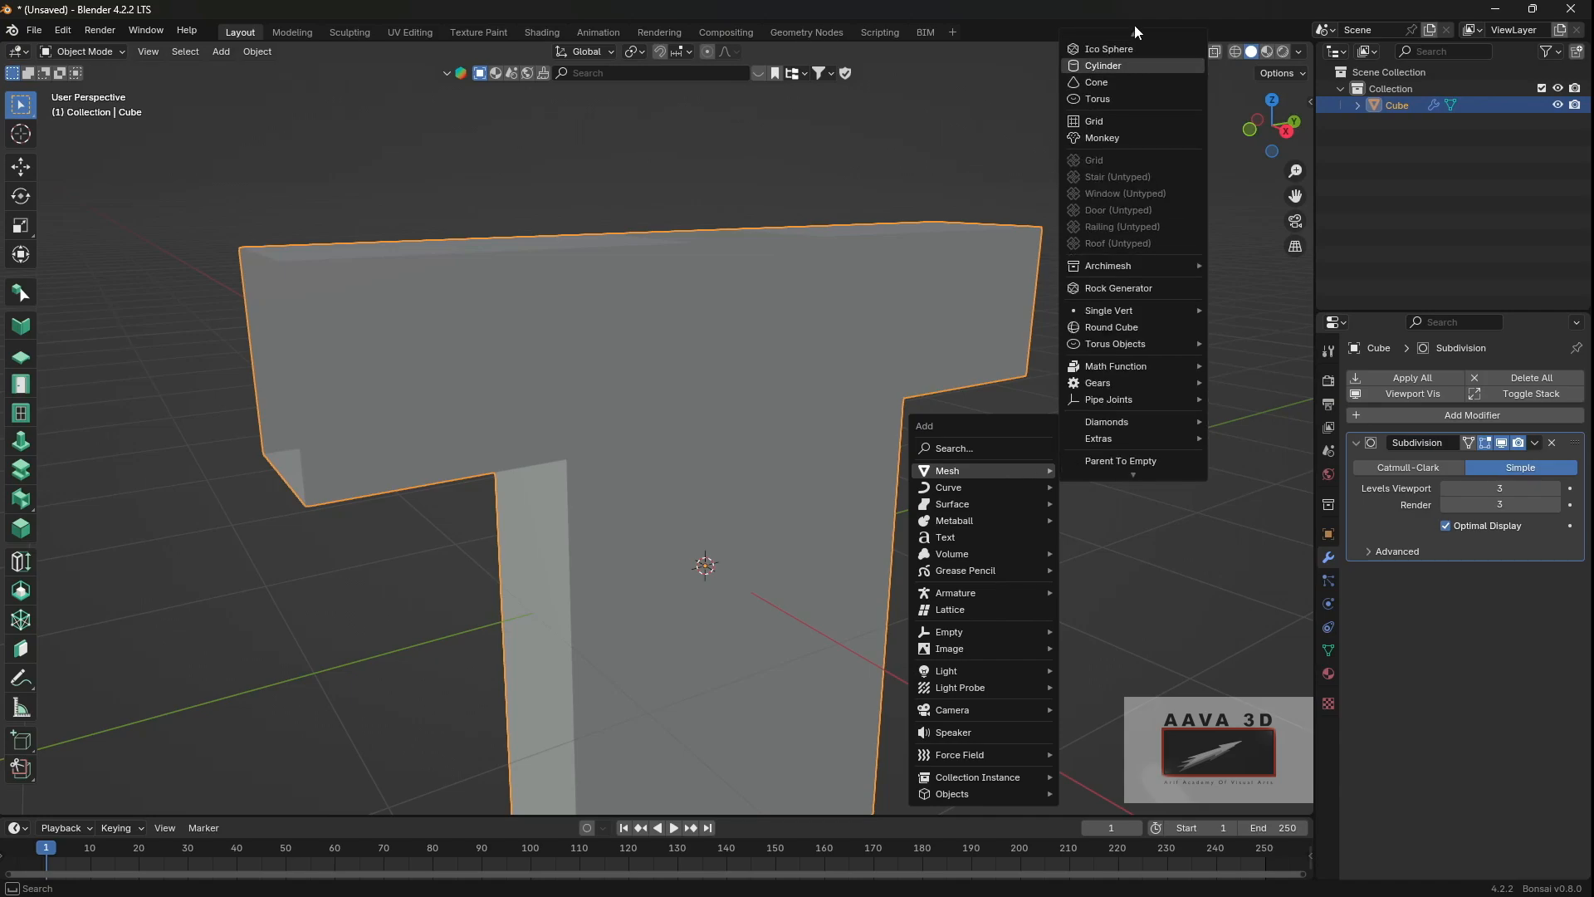
scroll(1132, 36, up, 4)
click(1120, 55)
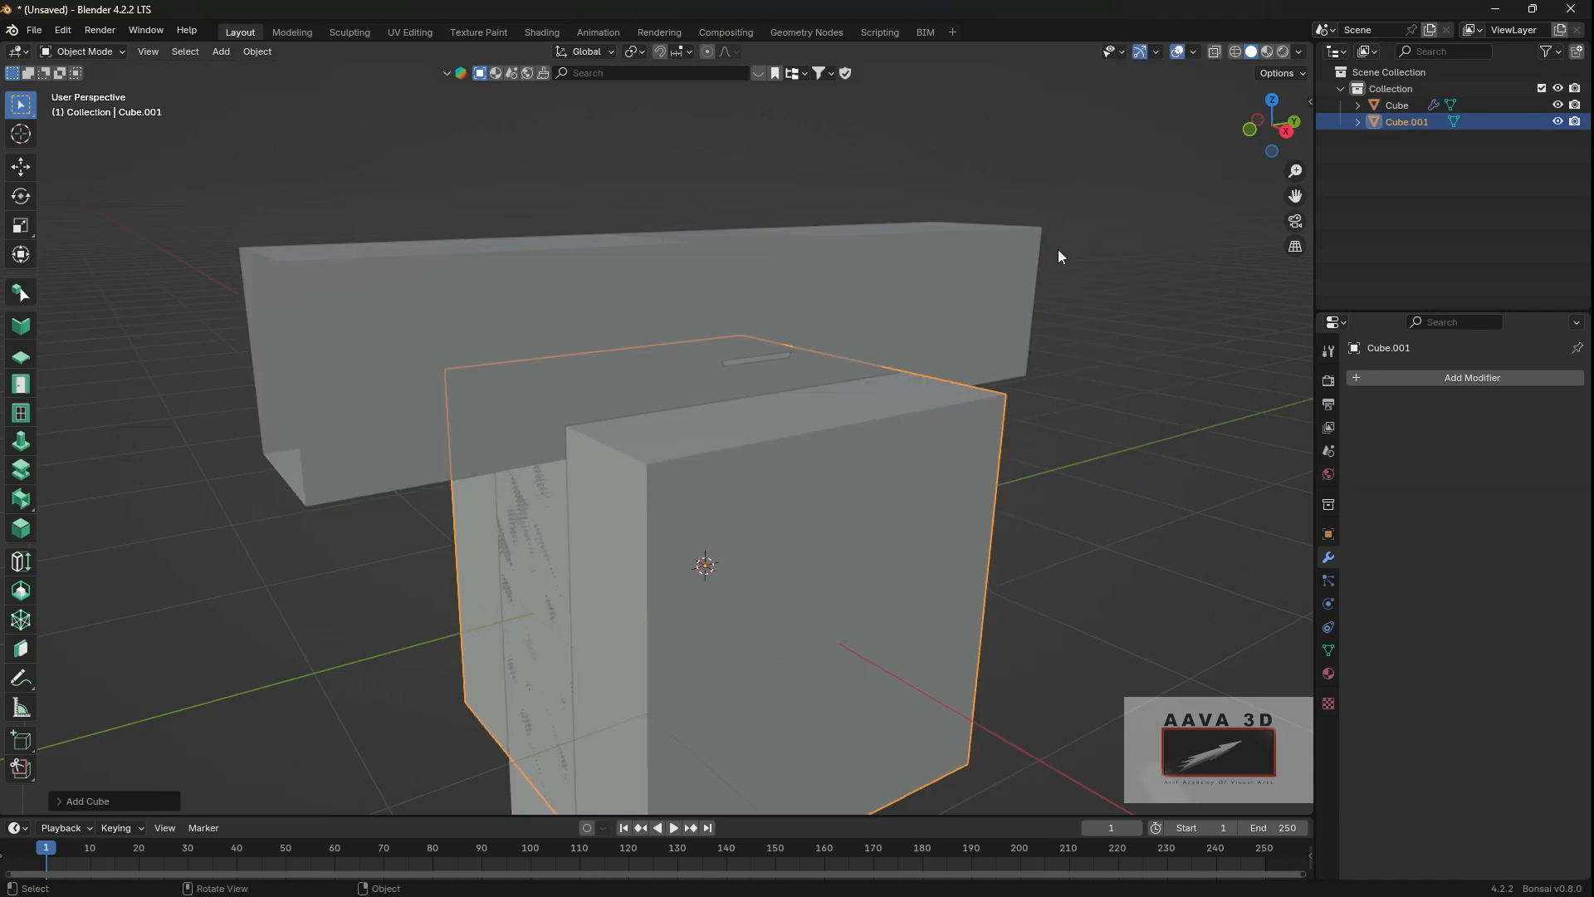
scroll(1058, 328, down, 4)
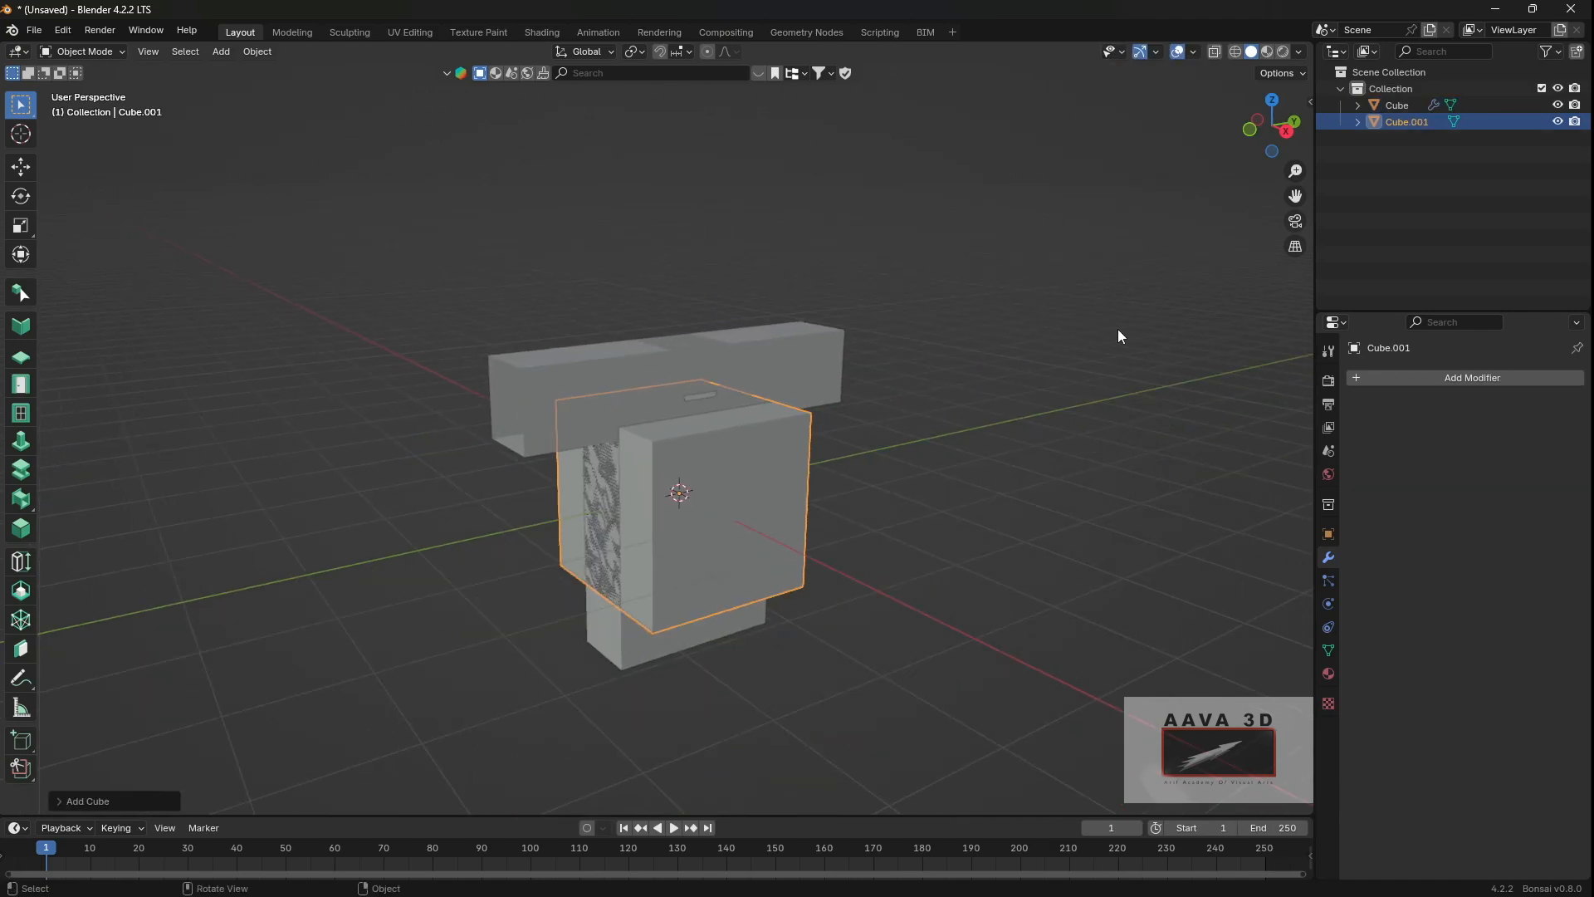
key(s)
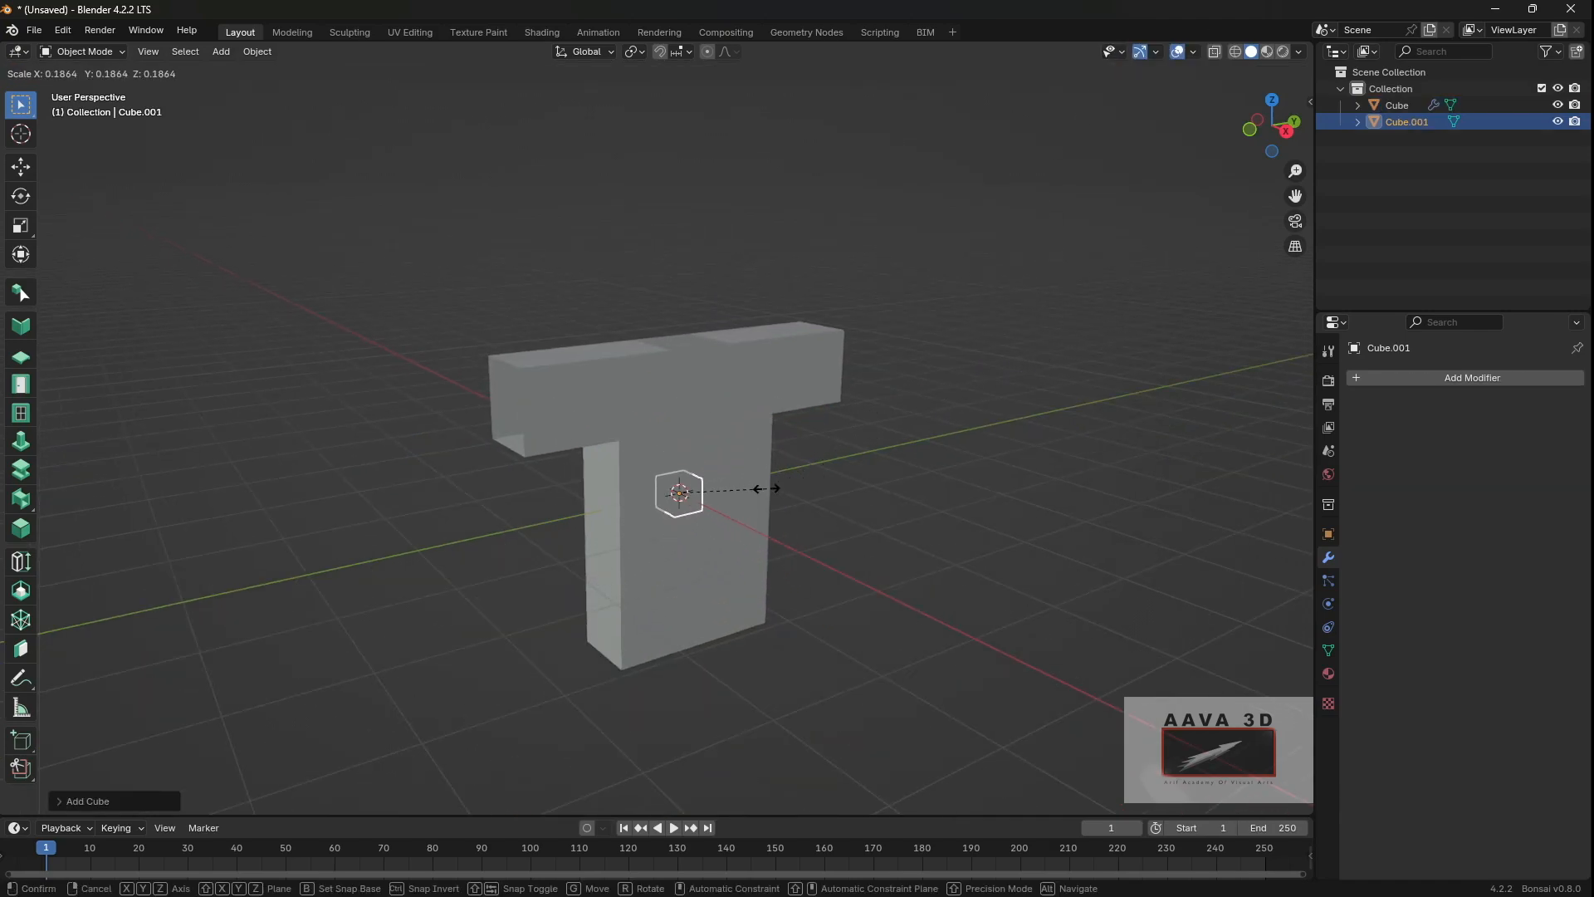
click(720, 488)
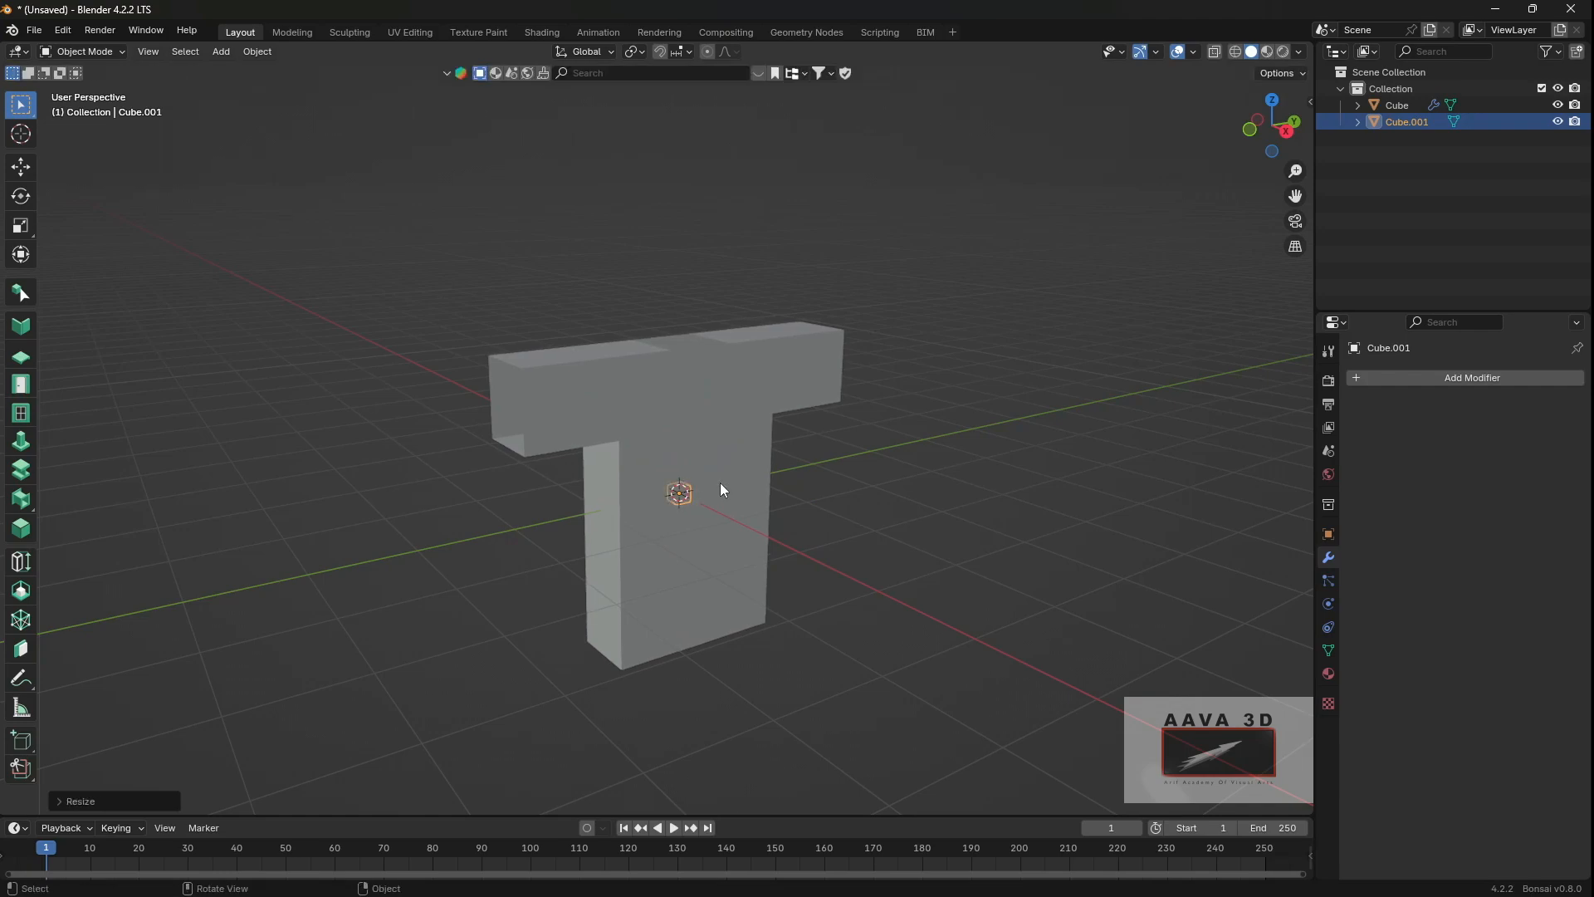
Step: Move the small cube up along Z into the shirt's neck opening
key(g)
key(z)
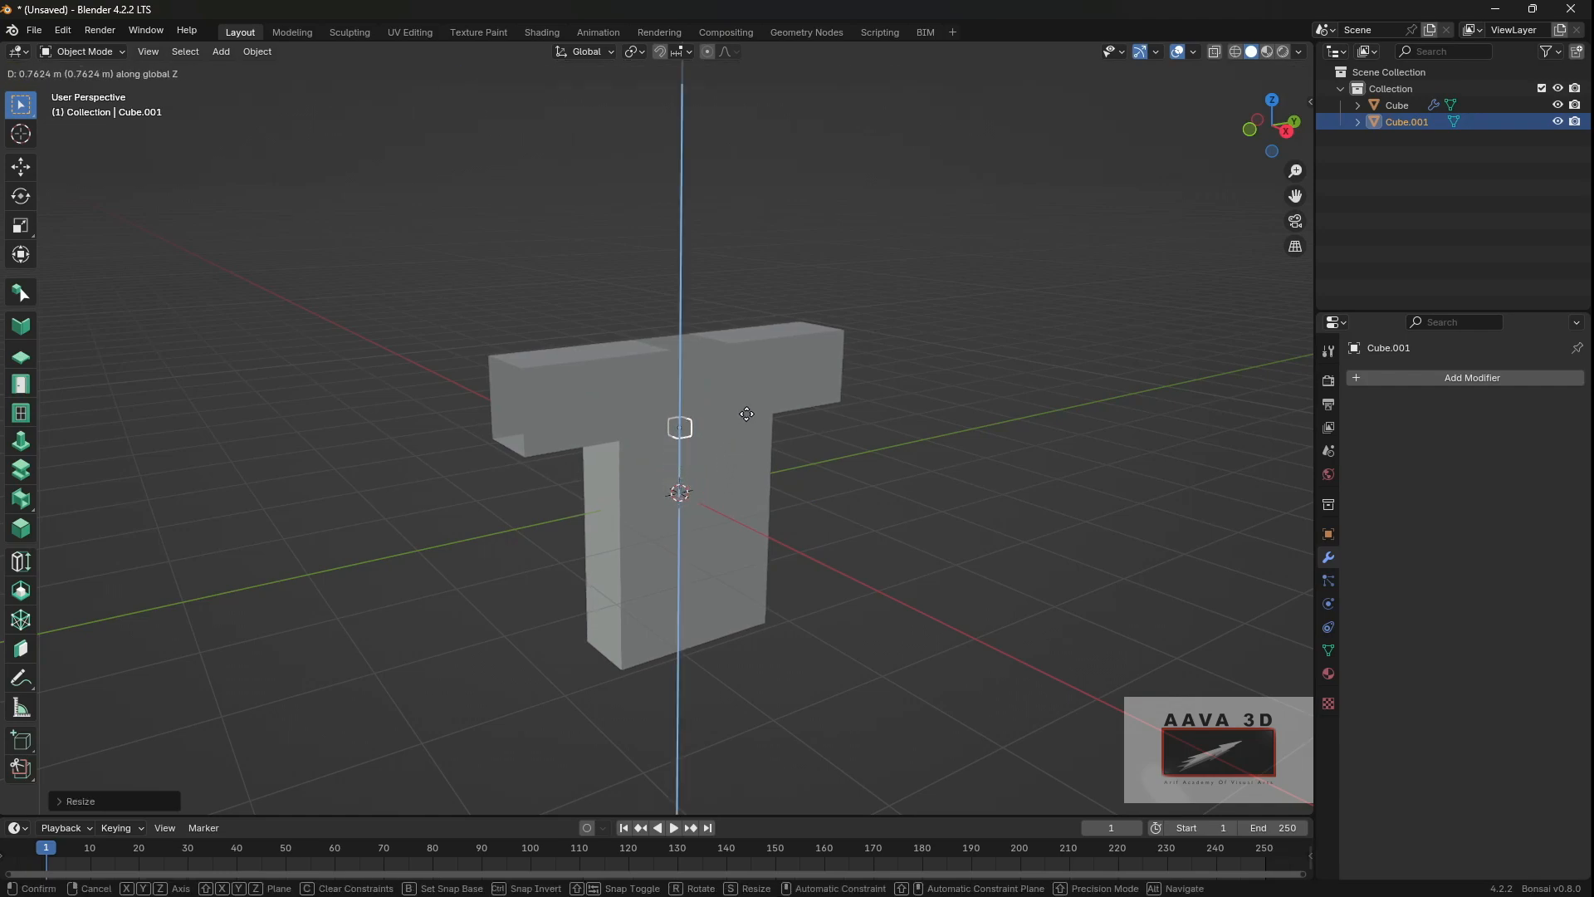
click(764, 342)
scroll(790, 405, up, 5)
middle_drag(861, 444, 840, 506)
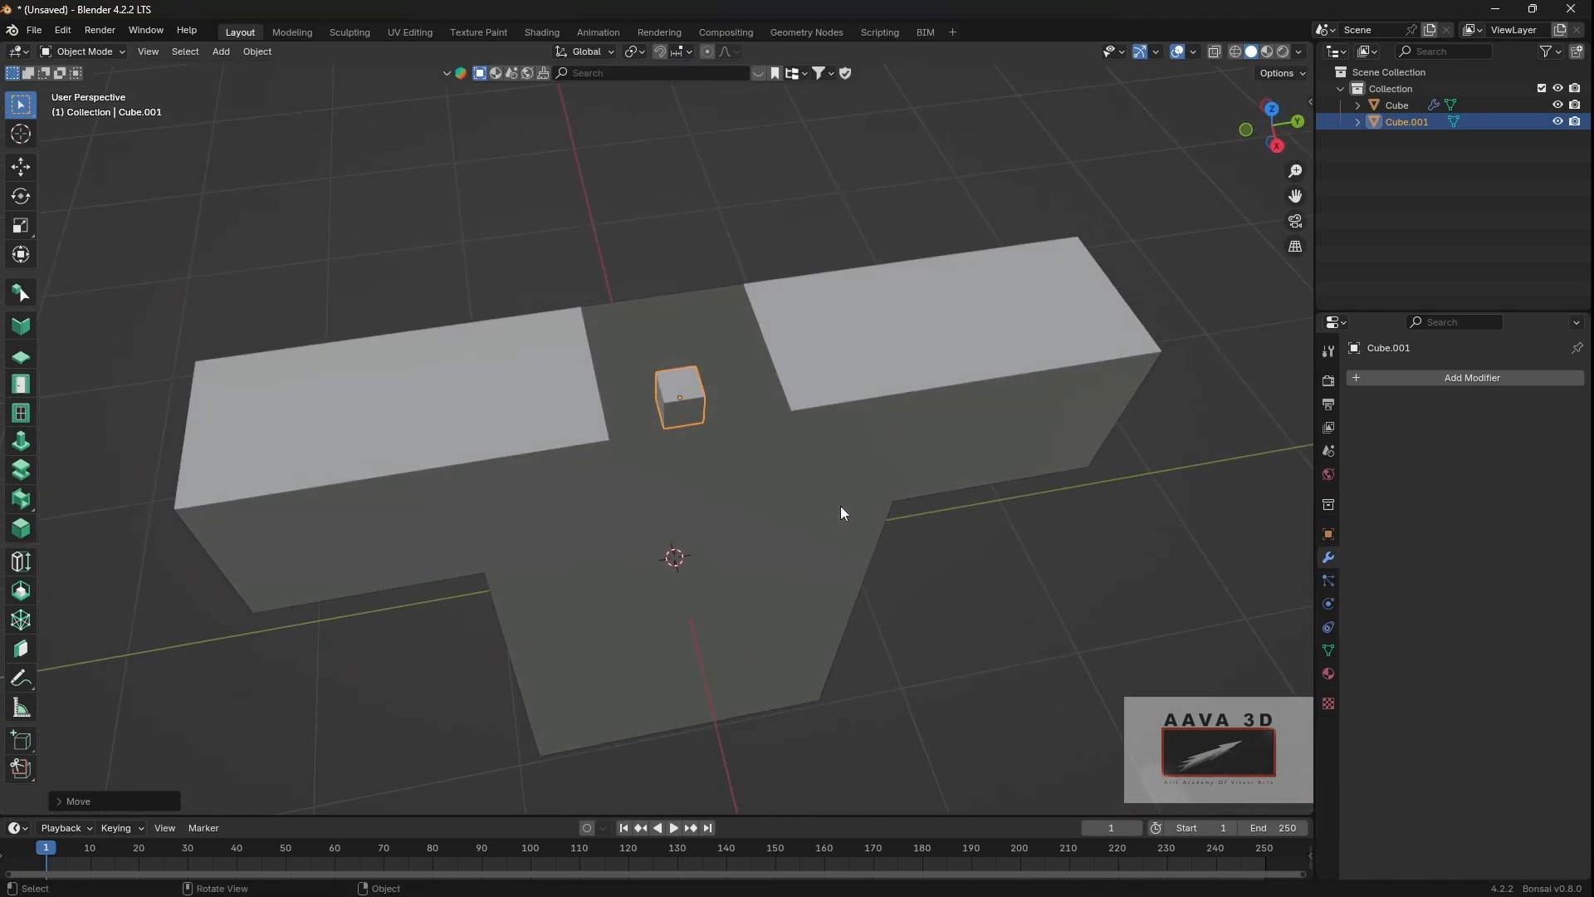
Step: Extrude the small cube's two opposite side faces along their normals into long arms reaching inside the sleeves
key(Tab)
mouse_move(690, 458)
middle_down()
mouse_move(702, 420)
mouse_move(699, 437)
middle_up()
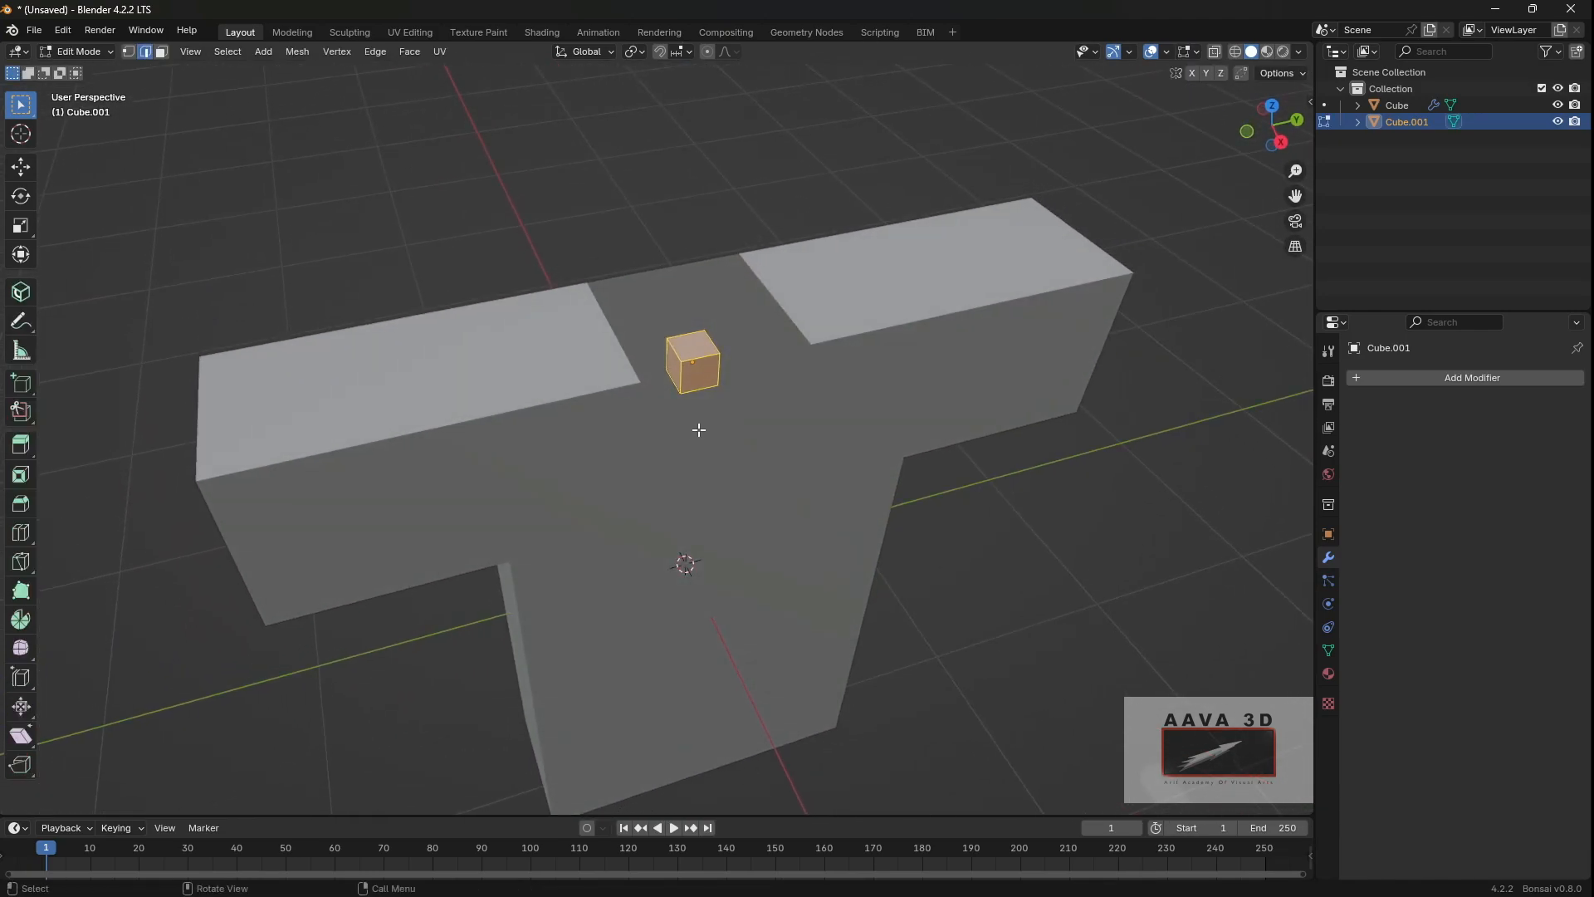
key(3)
middle_drag(704, 383, 797, 384)
shift+click(686, 363)
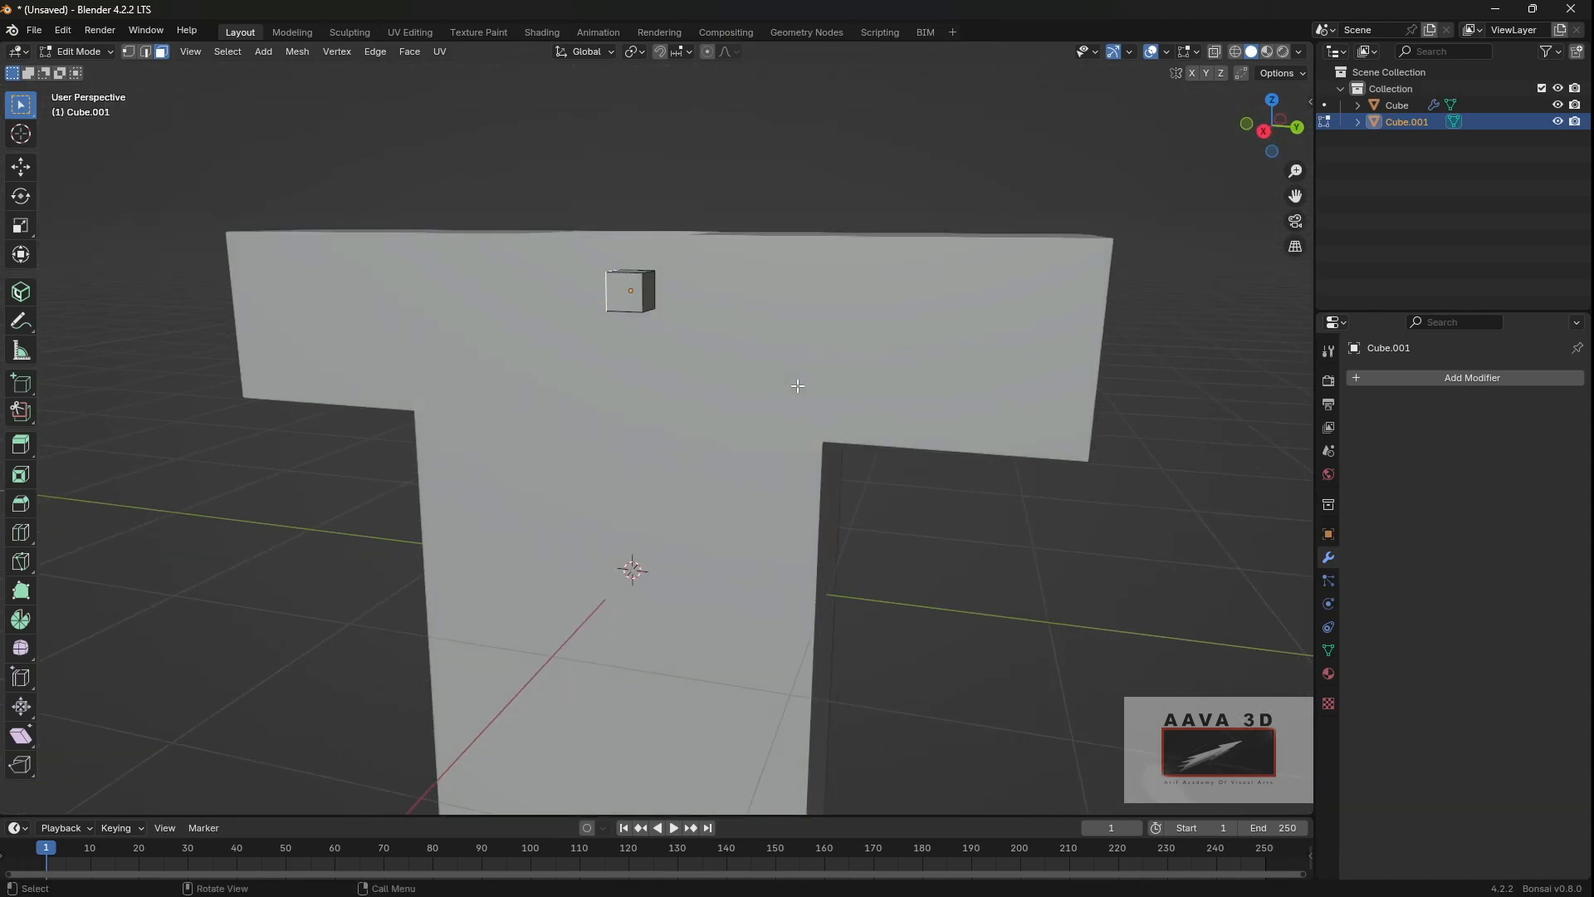
click(649, 288)
middle_drag(719, 348, 795, 394)
key(alt+e)
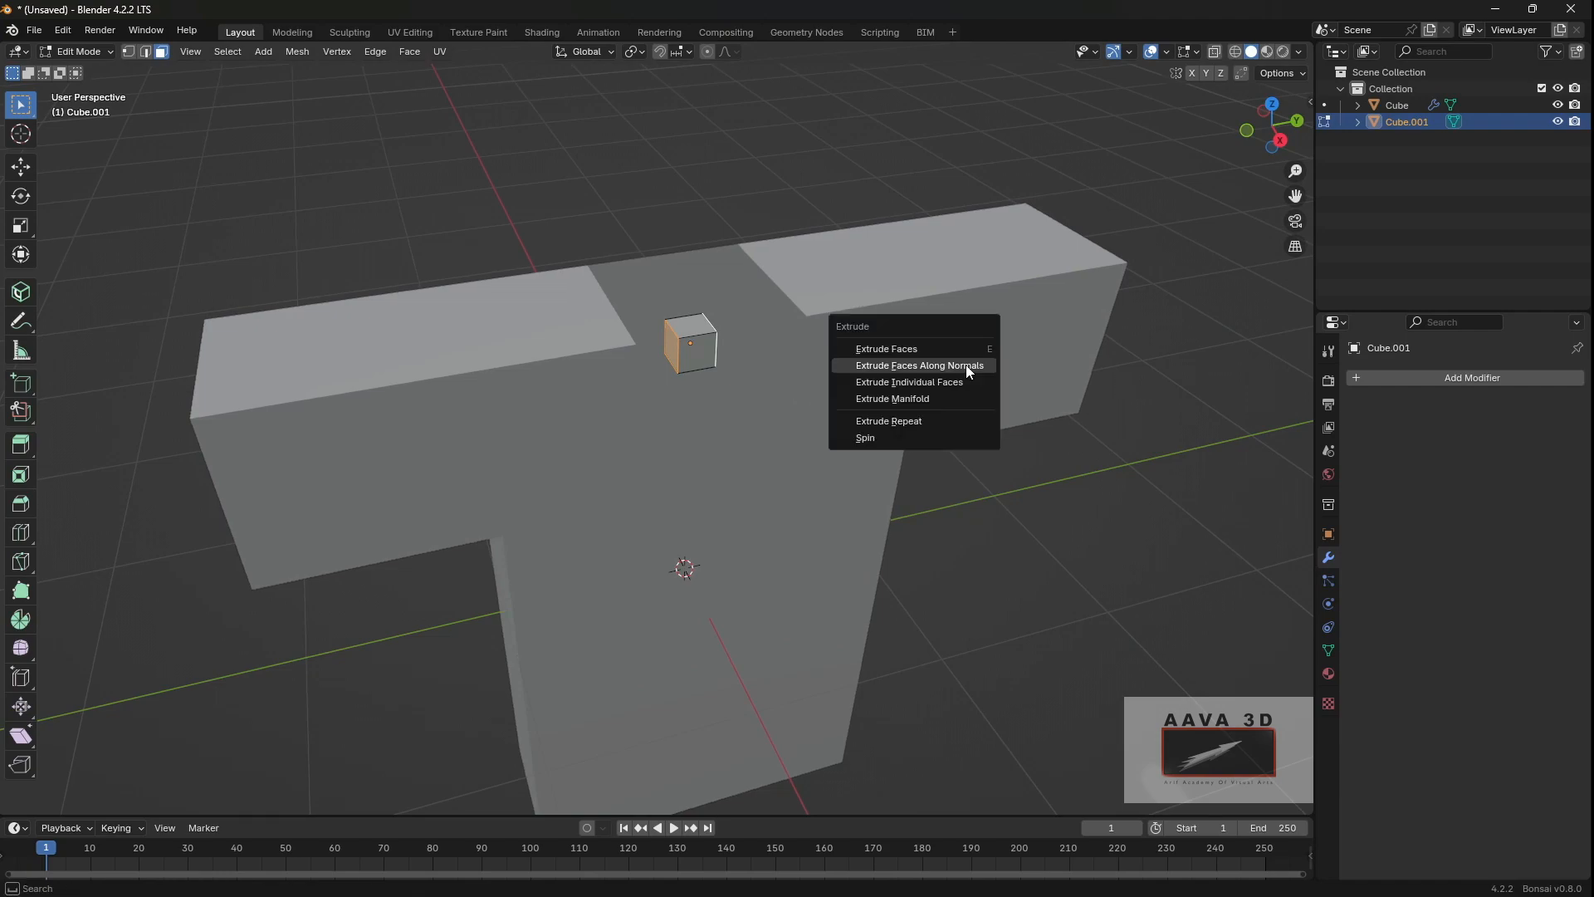
click(965, 365)
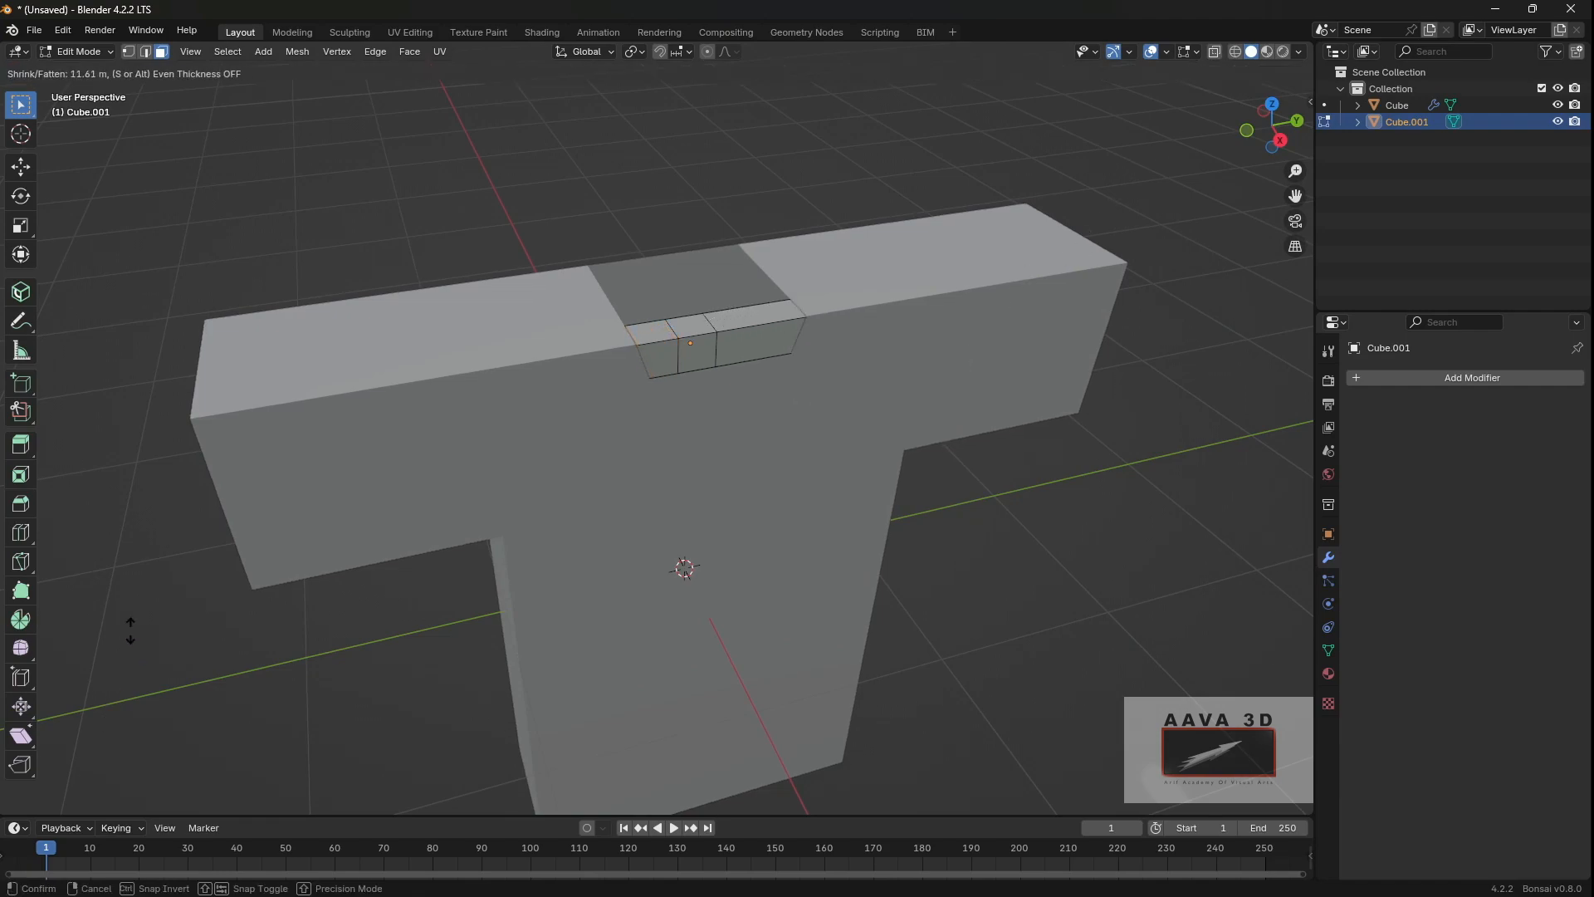
click(336, 280)
Step: Select the face loop around the bar's middle segment and raise it about 0.19 m along Z so the arms slope down
mouse_move(434, 715)
middle_down()
mouse_move(570, 630)
mouse_move(559, 669)
mouse_move(452, 713)
middle_up()
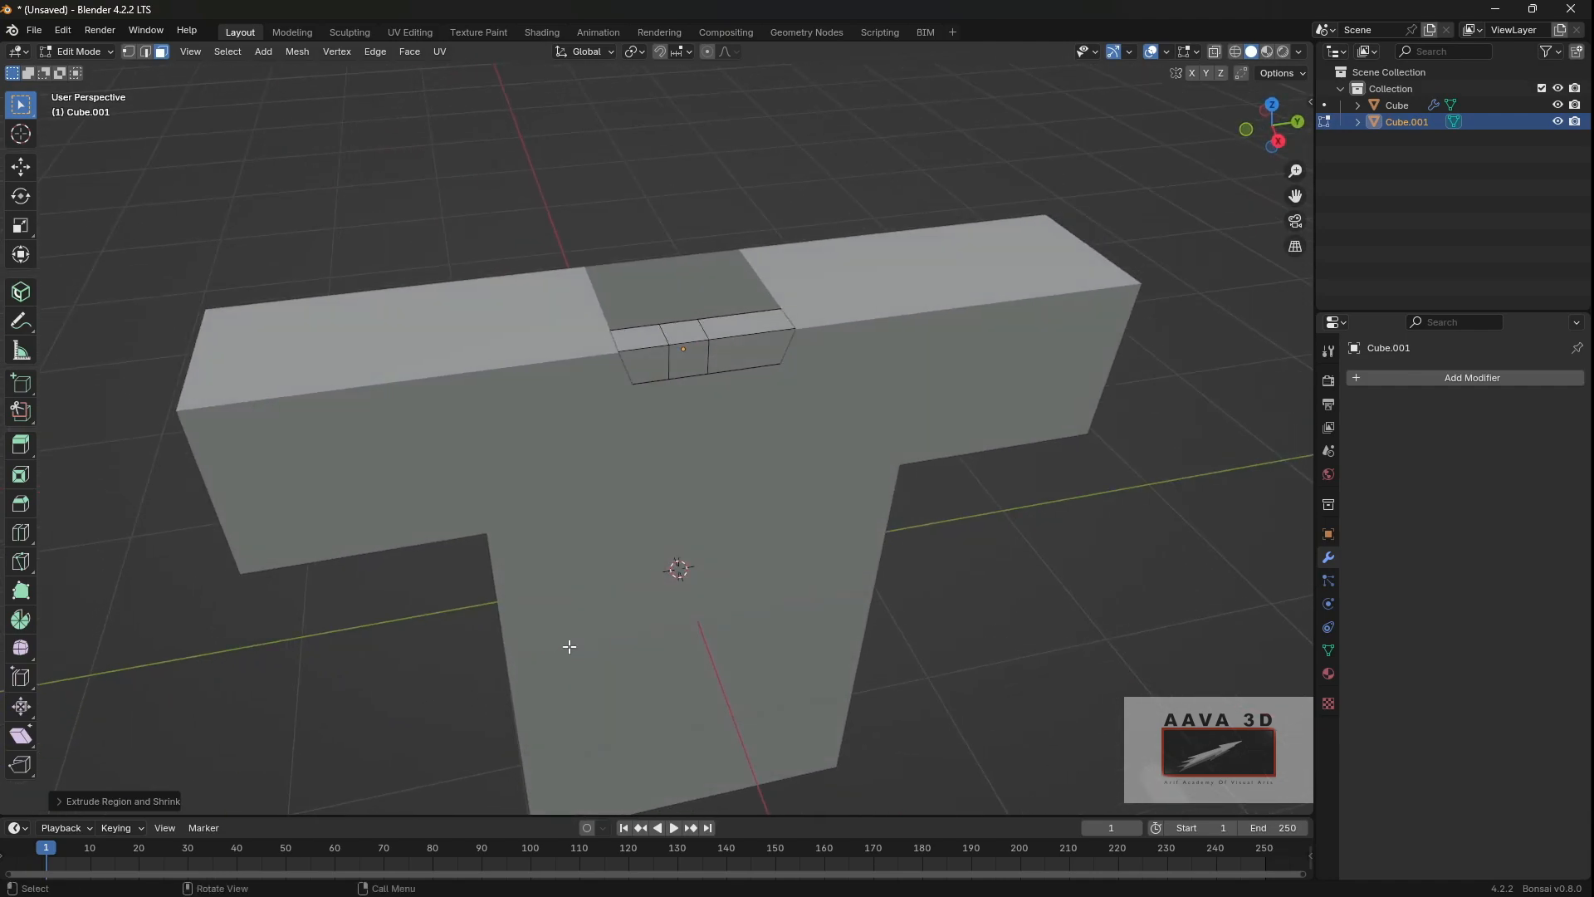
middle_drag(740, 523, 712, 523)
click(666, 348)
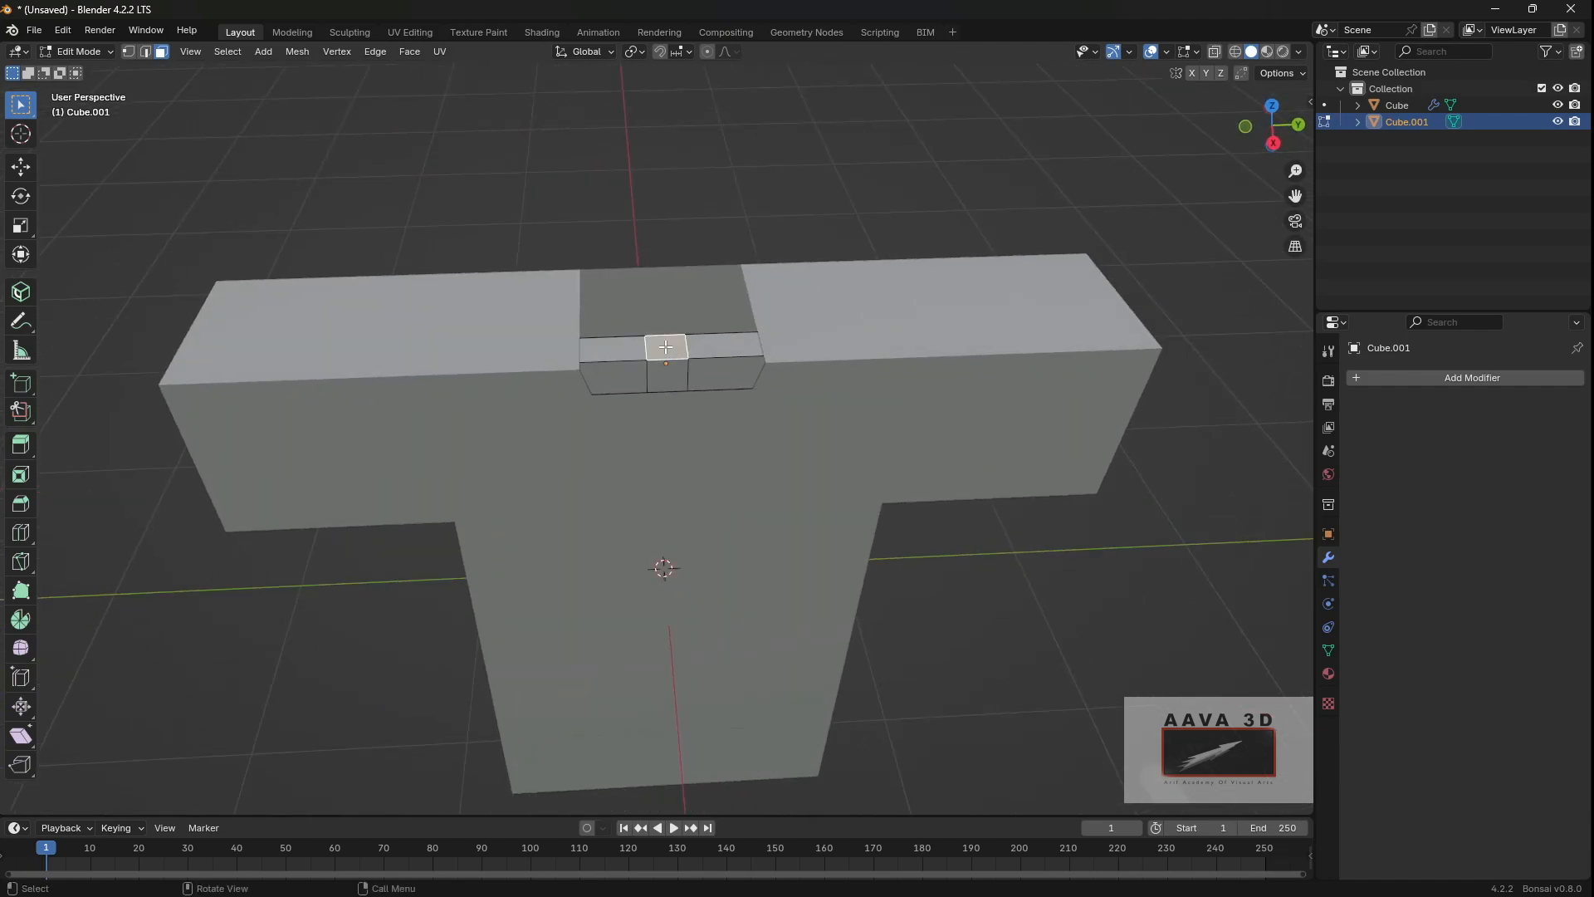
middle_drag(672, 470, 707, 325)
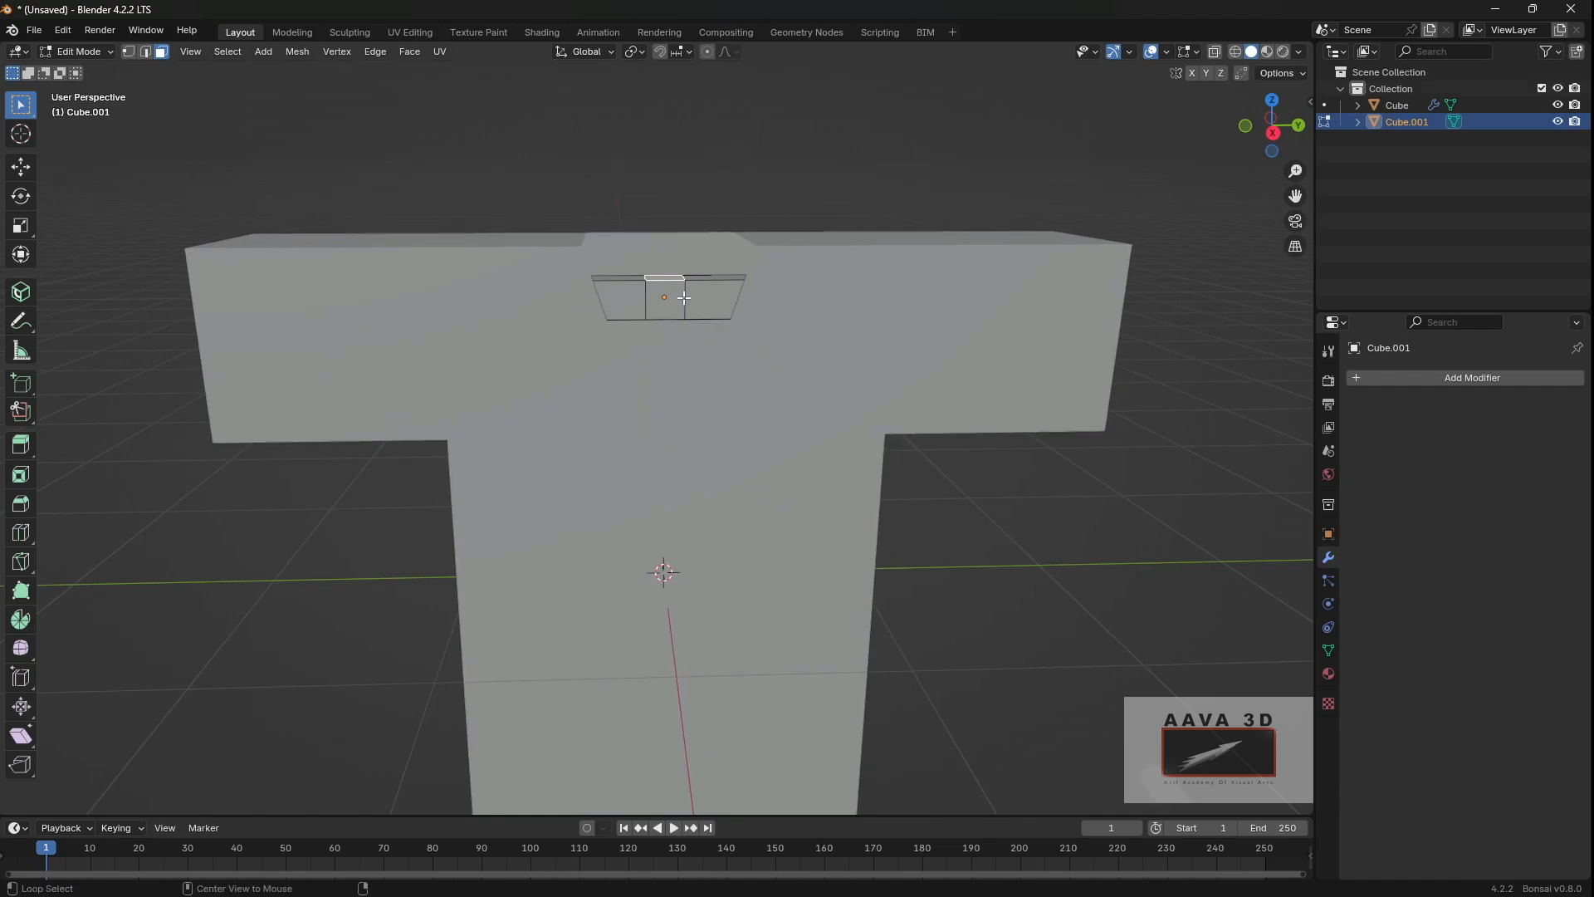
alt+click(684, 299)
middle_drag(684, 299, 683, 414)
click(668, 384)
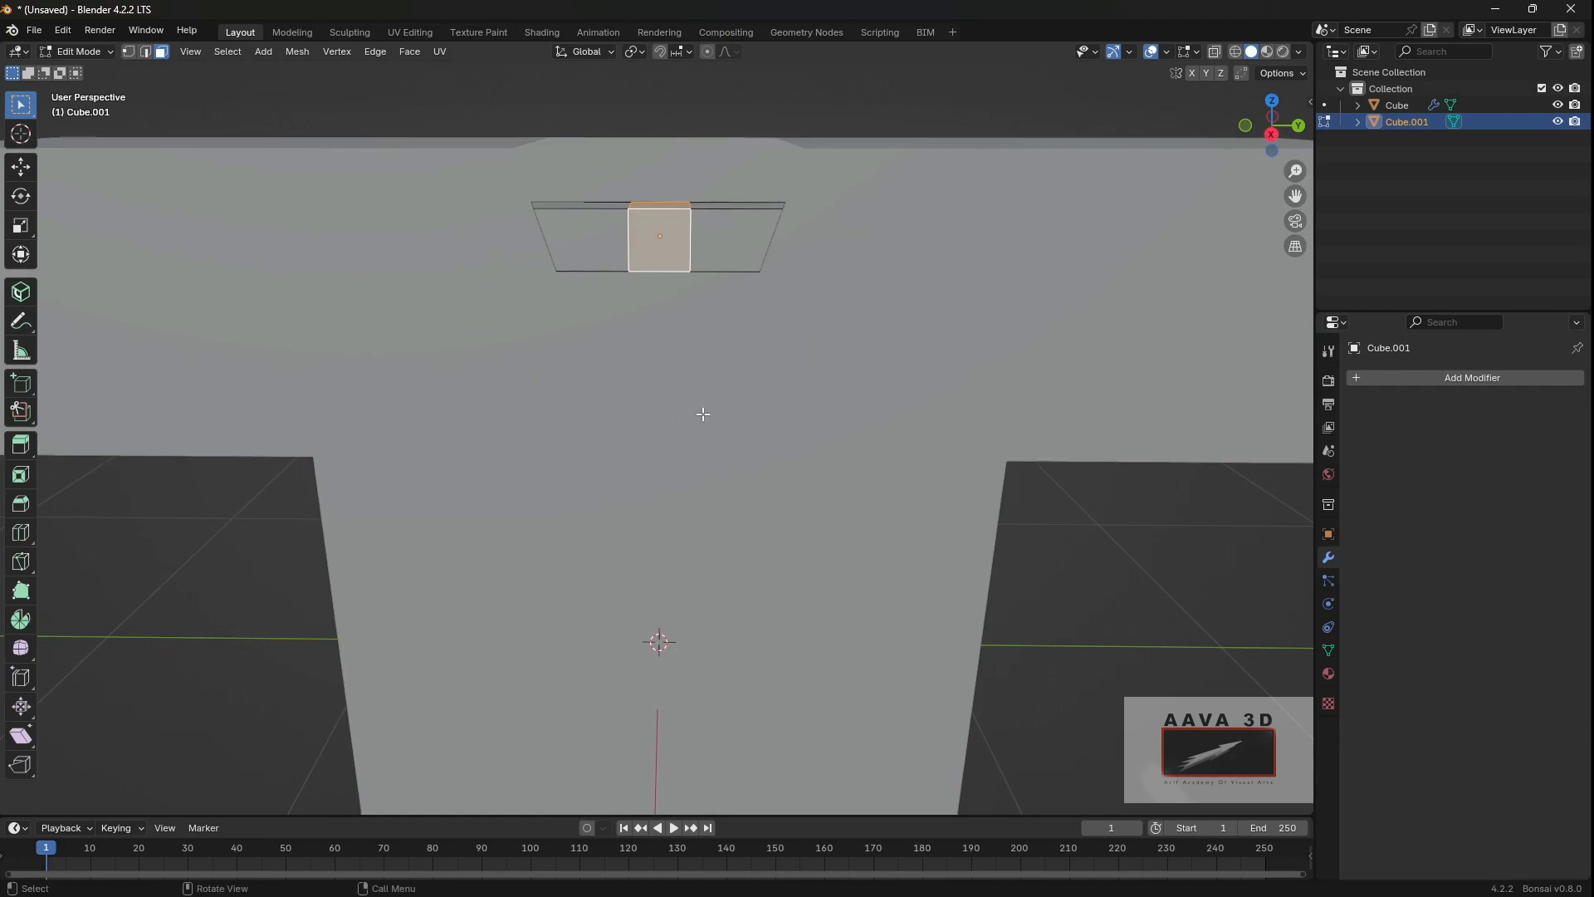
middle_drag(762, 344, 830, 498)
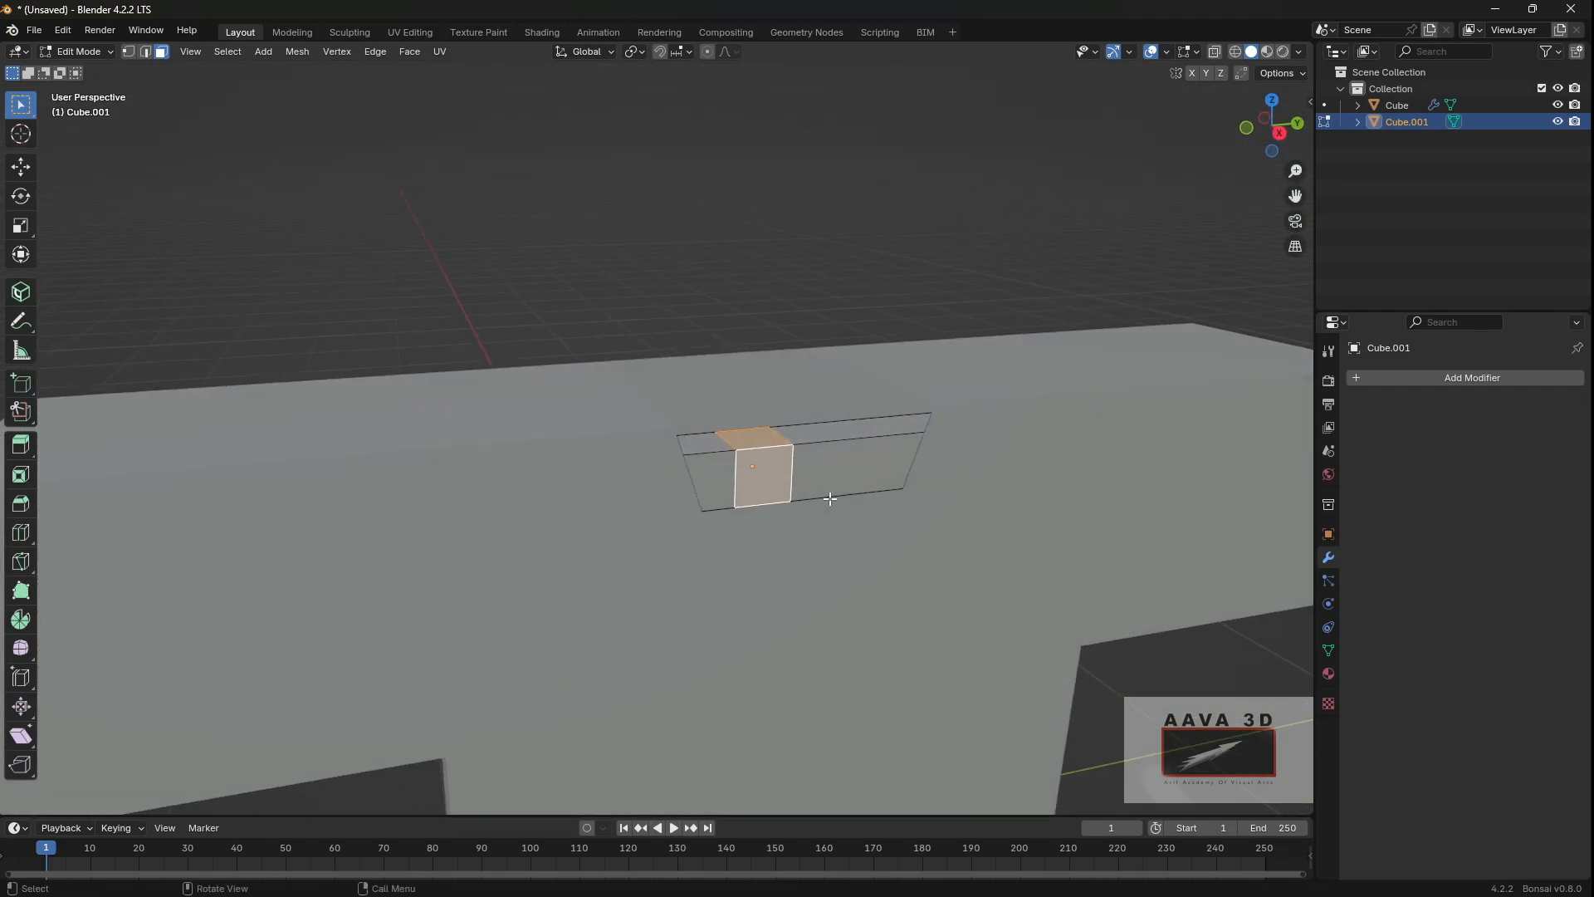
key(g)
key(z)
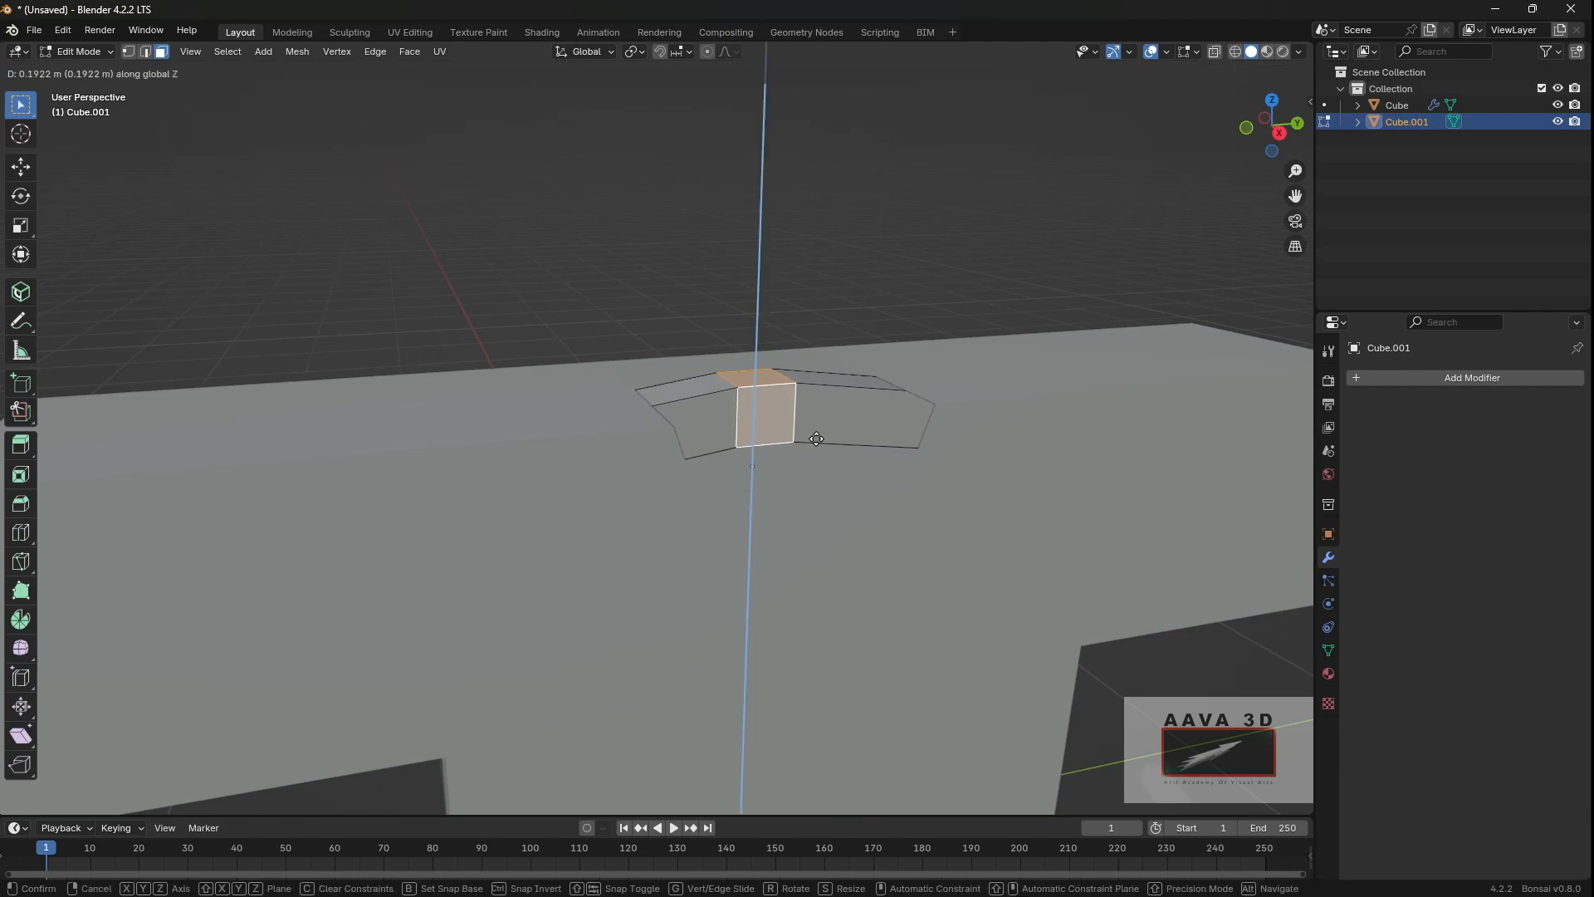
click(817, 439)
Step: Inset the top face of the raised middle segment and extrude the inset face upward into a thin stem above the neckline
middle_drag(816, 490, 816, 534)
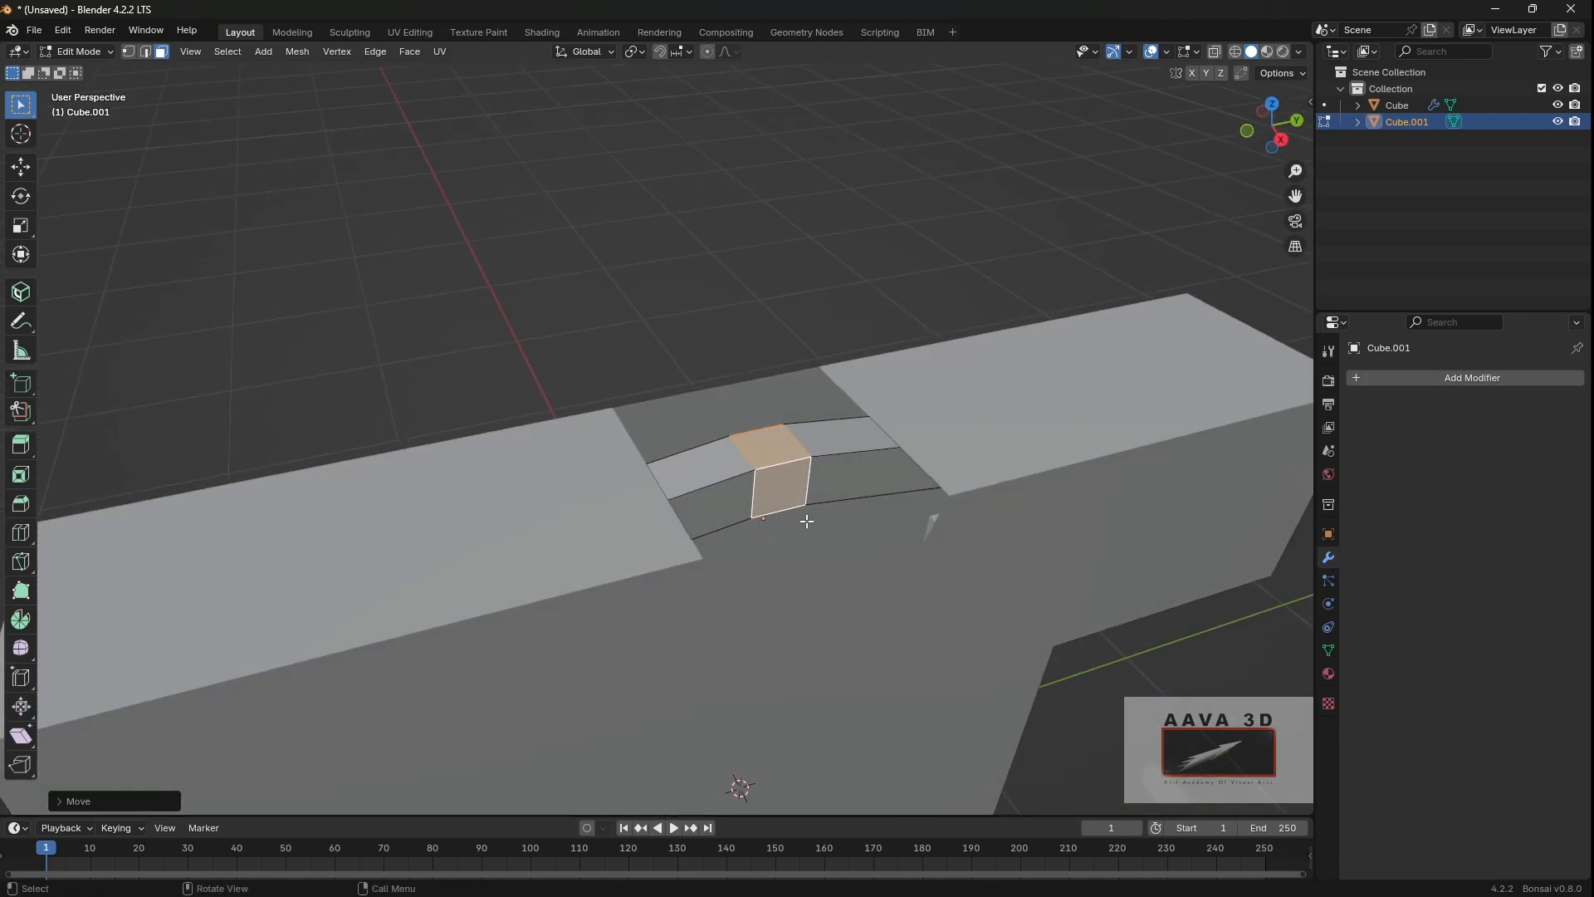
click(775, 450)
scroll(831, 465, down, 3)
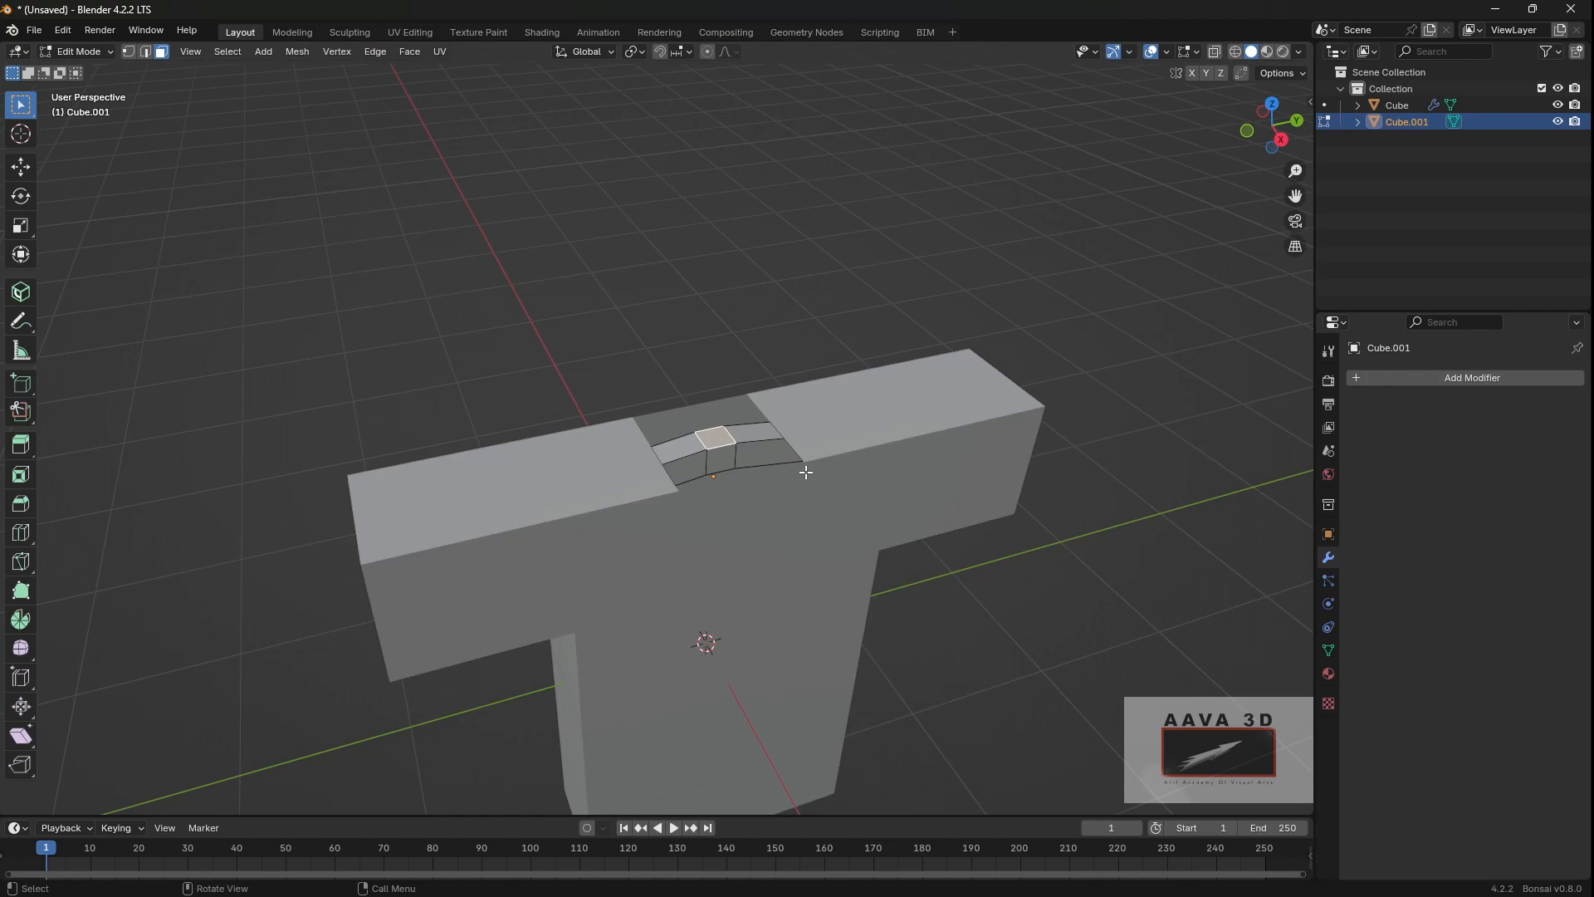
scroll(937, 464, up, 3)
key(i)
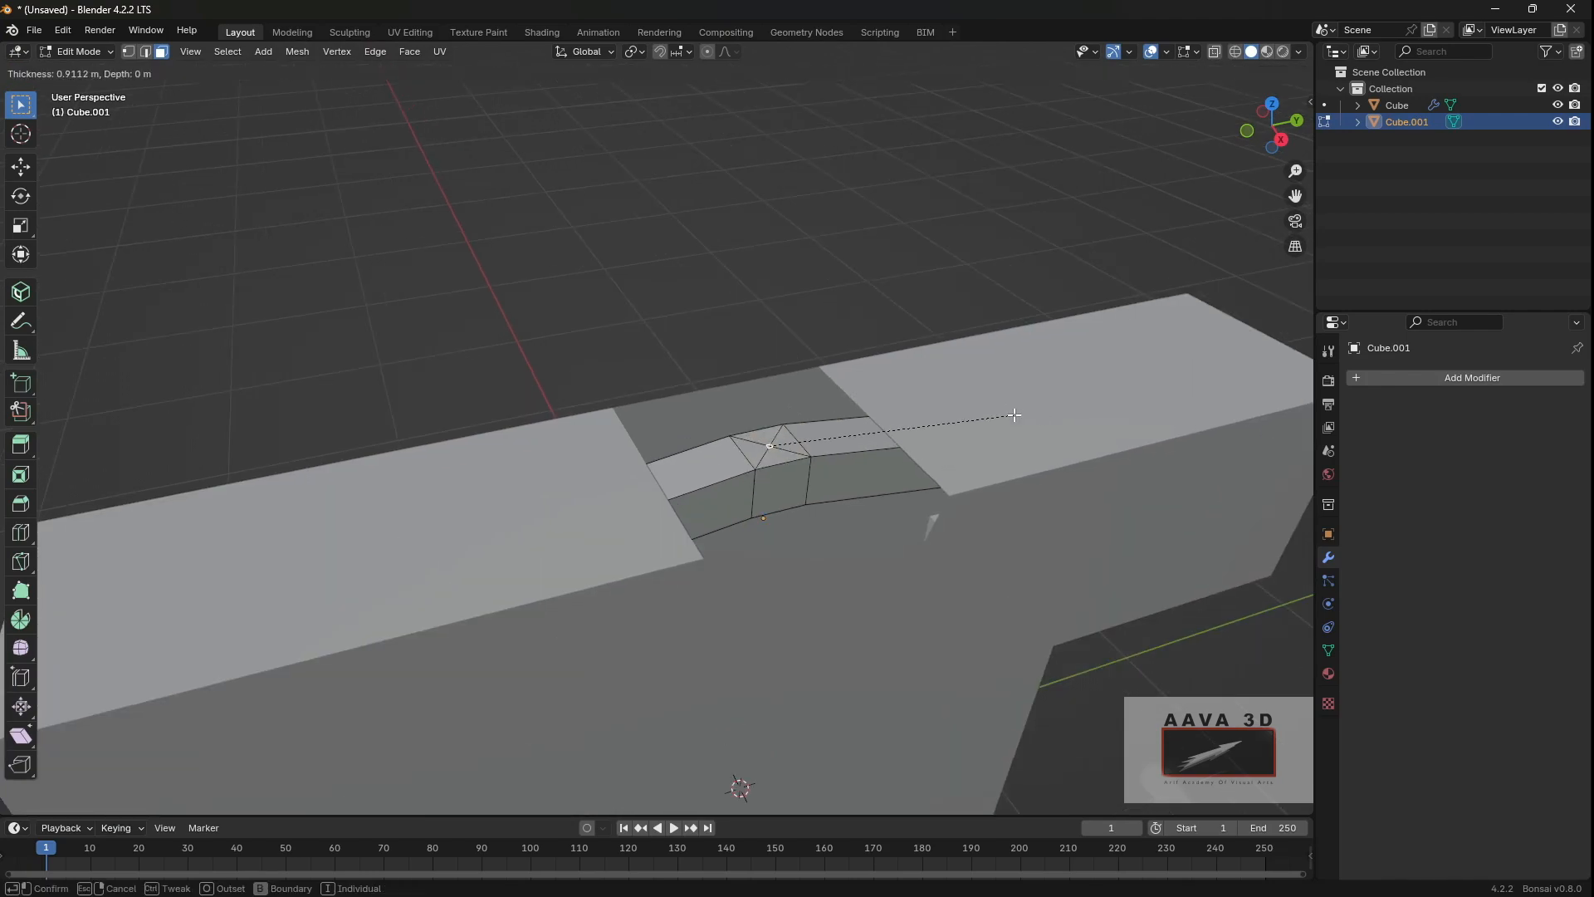
click(1027, 420)
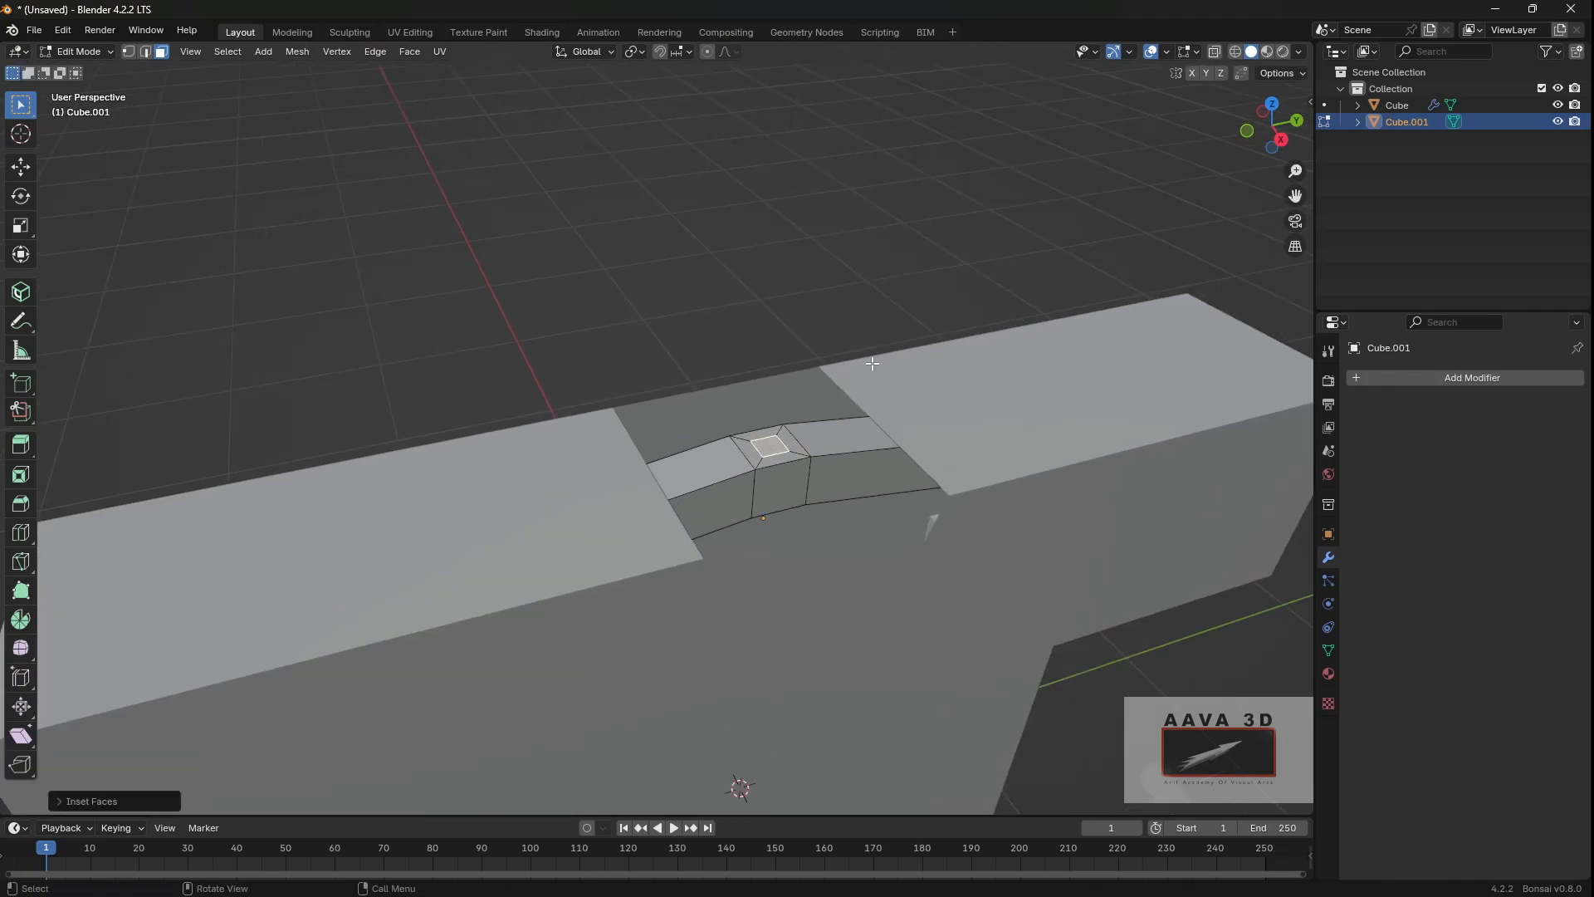
key(e)
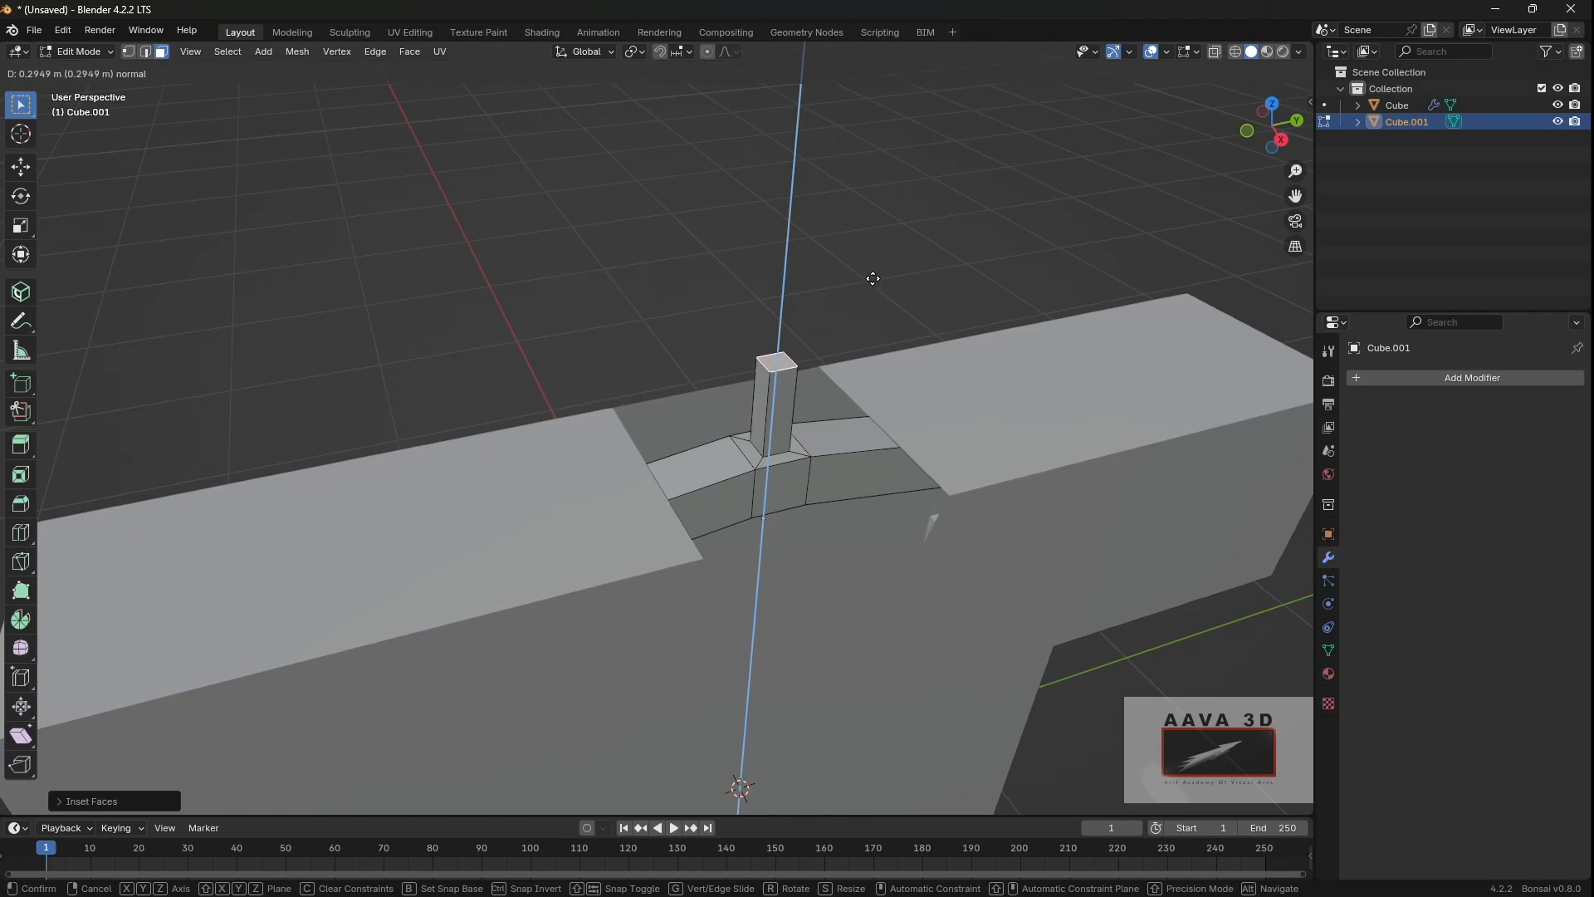
click(871, 262)
Step: Return the hanger to Object Mode and add a Subdivision Surface modifier to it
key(Tab)
middle_drag(869, 267, 764, 328)
scroll(768, 349, up, 4)
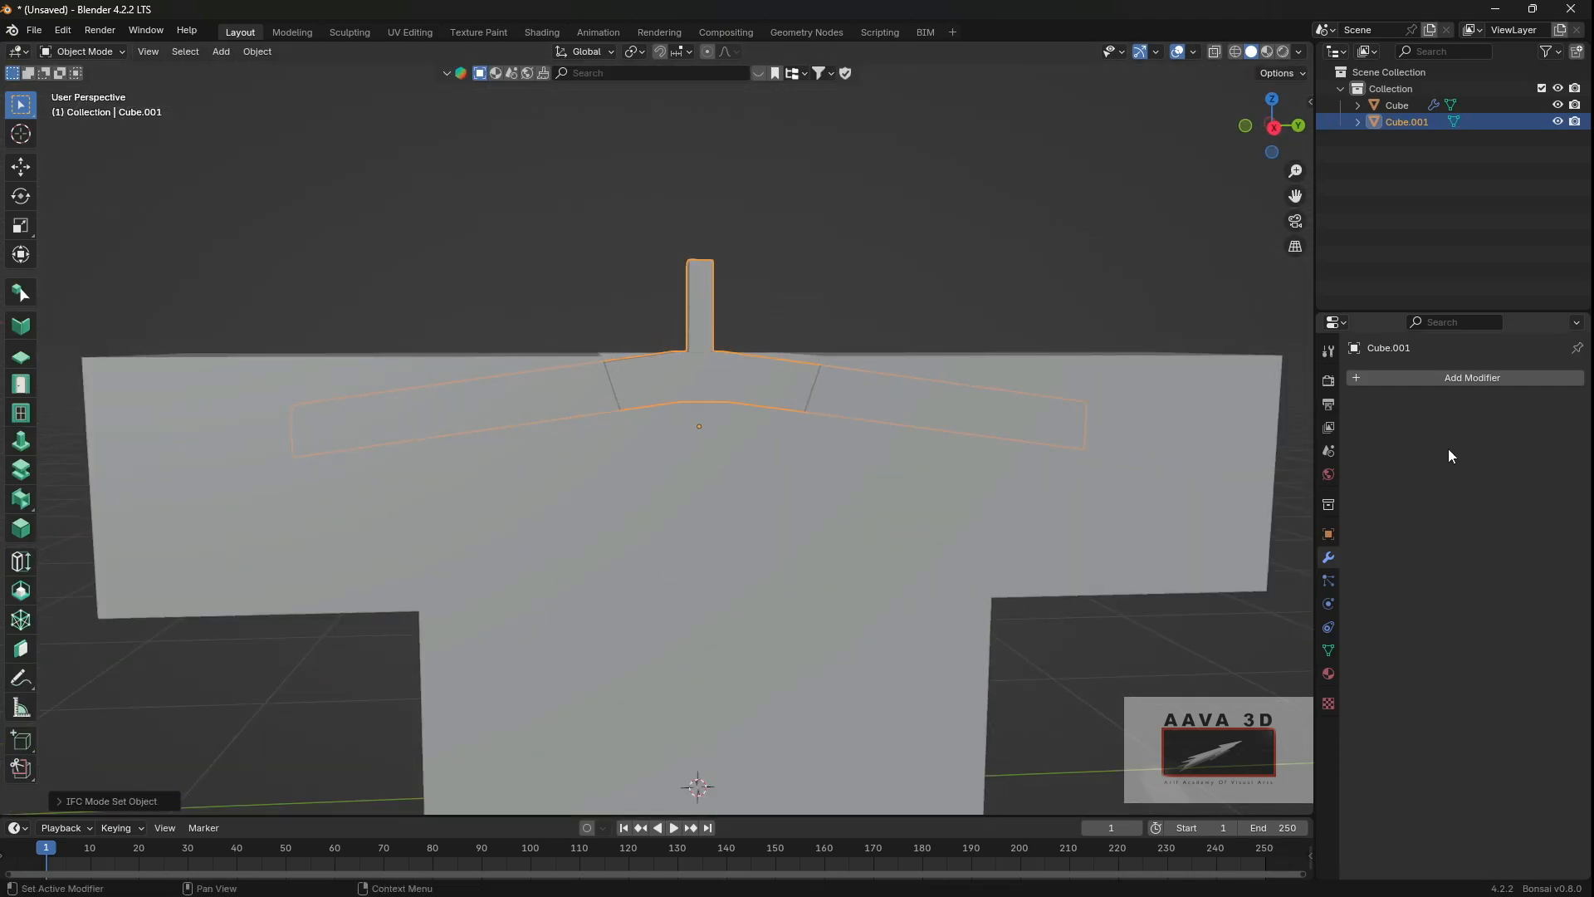
click(1474, 378)
click(1439, 378)
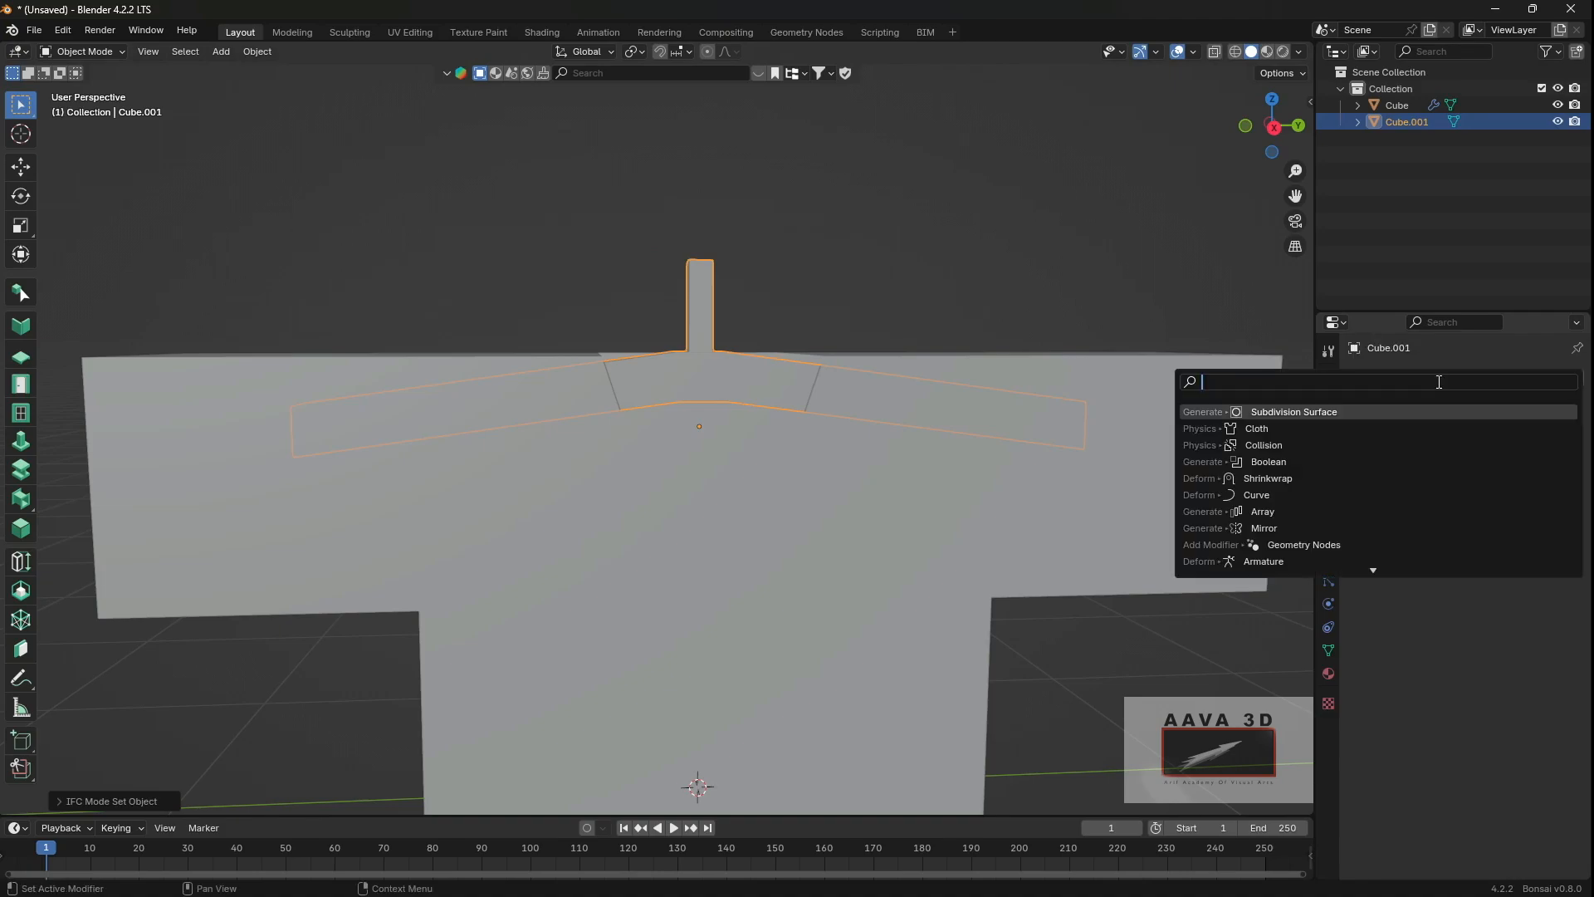
text(sub)
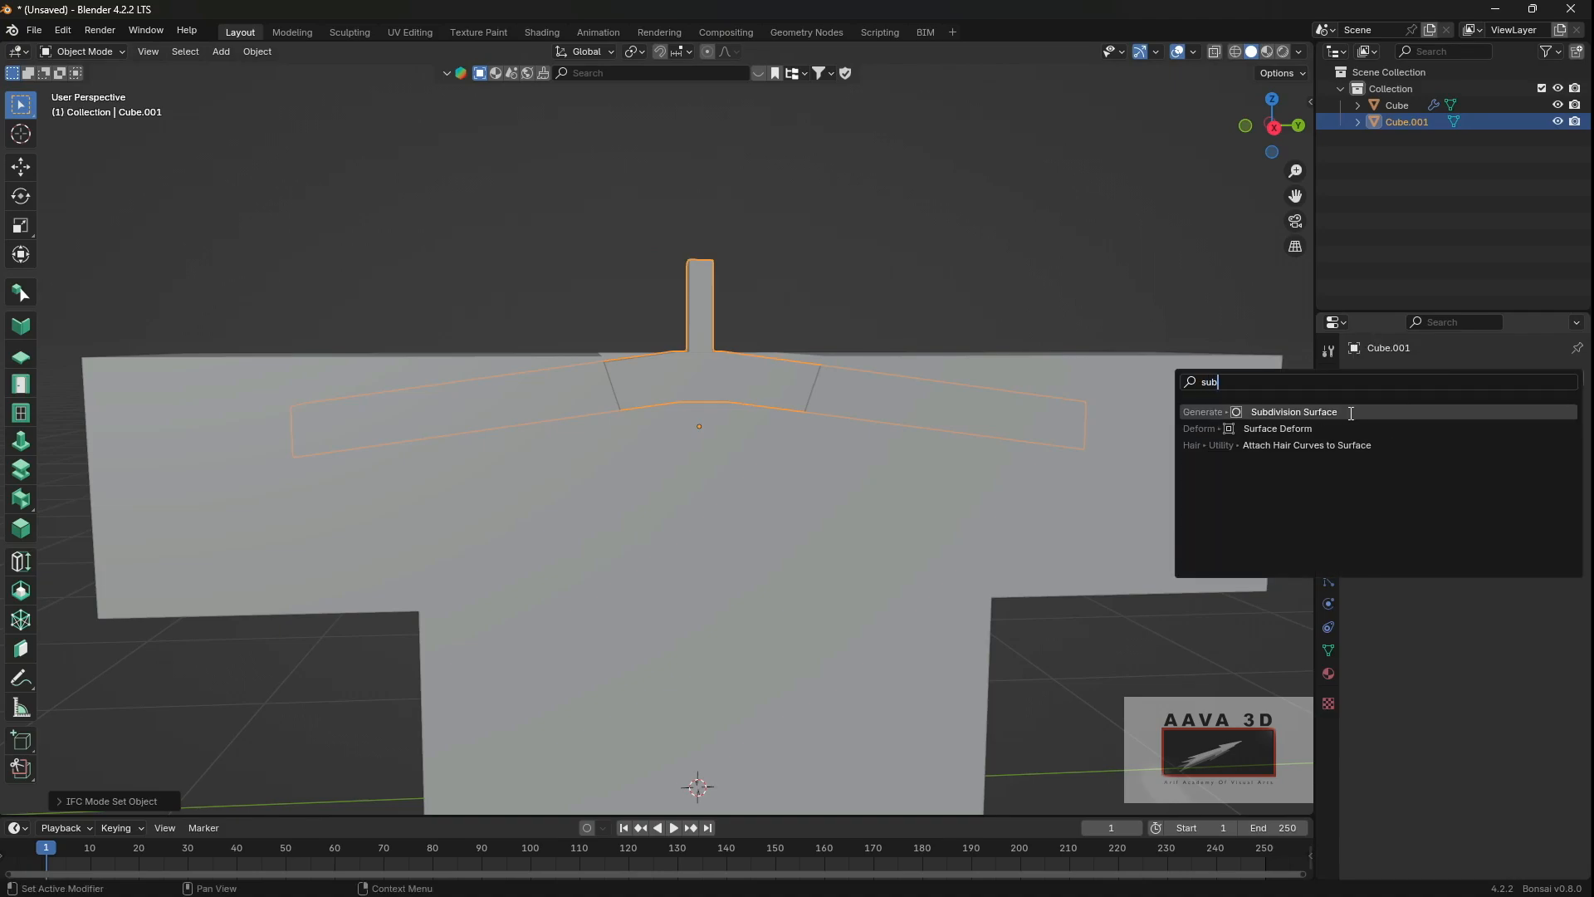
click(1351, 413)
Step: Set the hanger's subdivision levels to 3 for both viewport and render
middle_drag(548, 586, 591, 631)
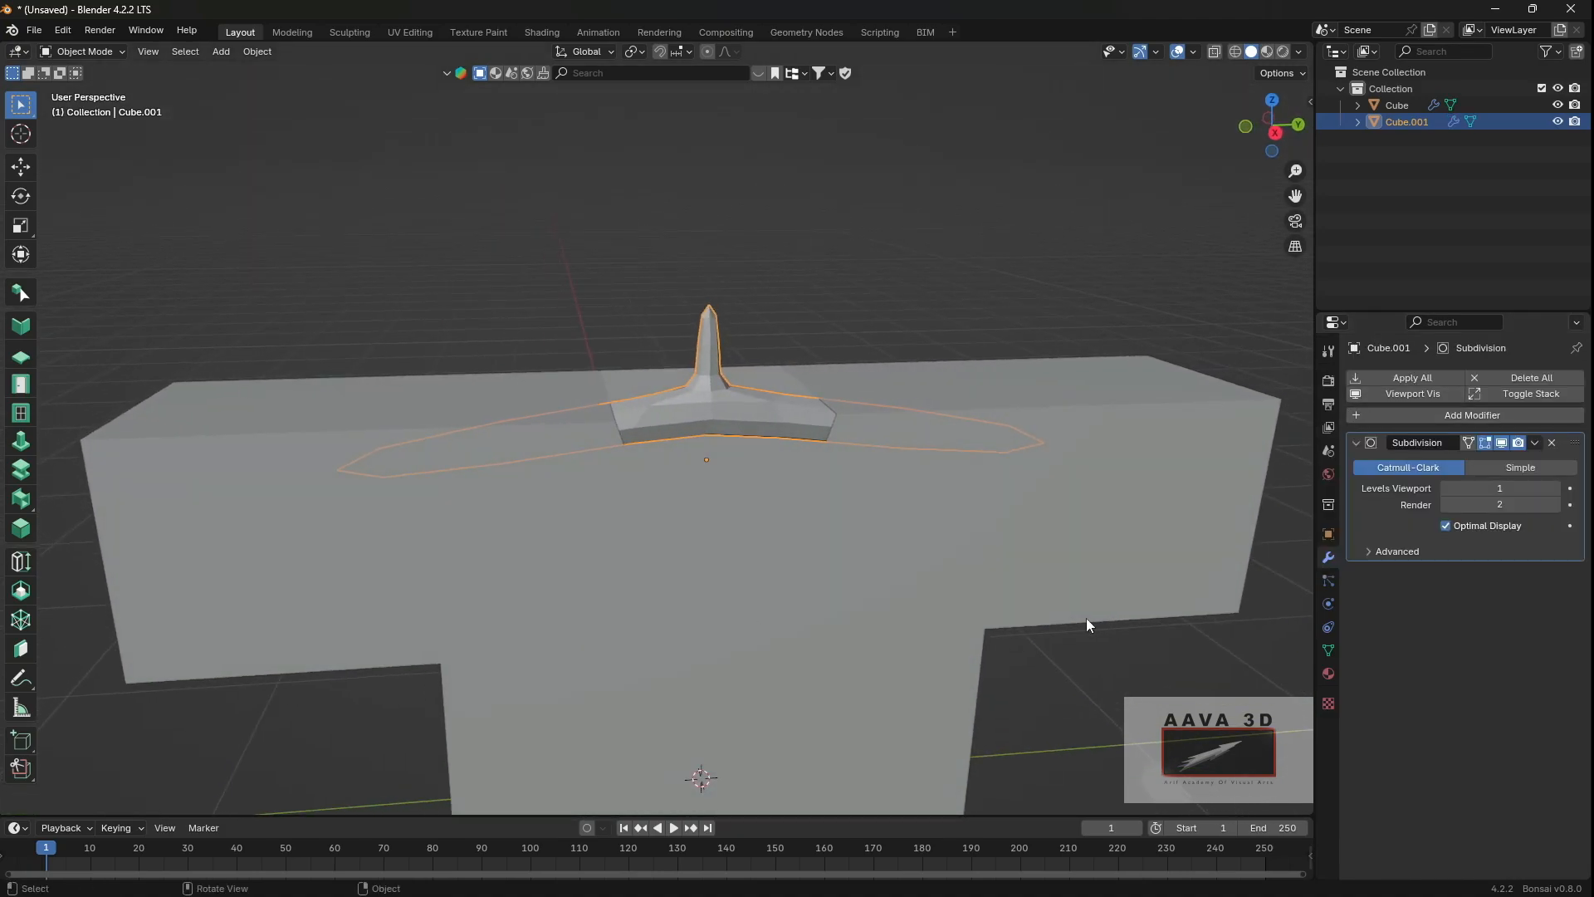
click(1557, 488)
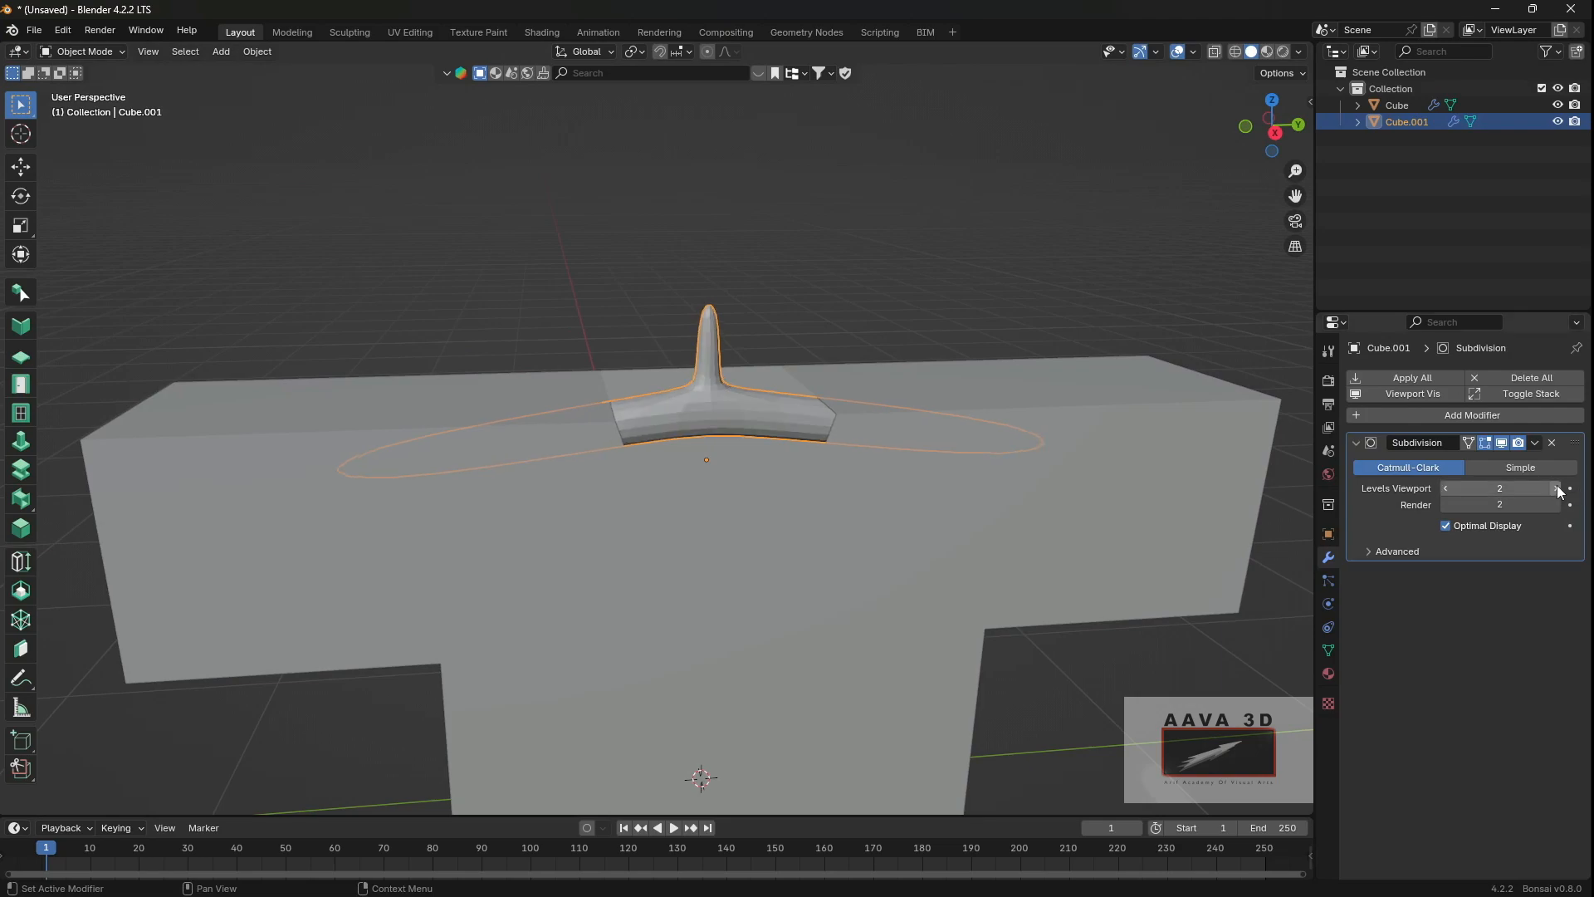
click(1556, 488)
click(1557, 505)
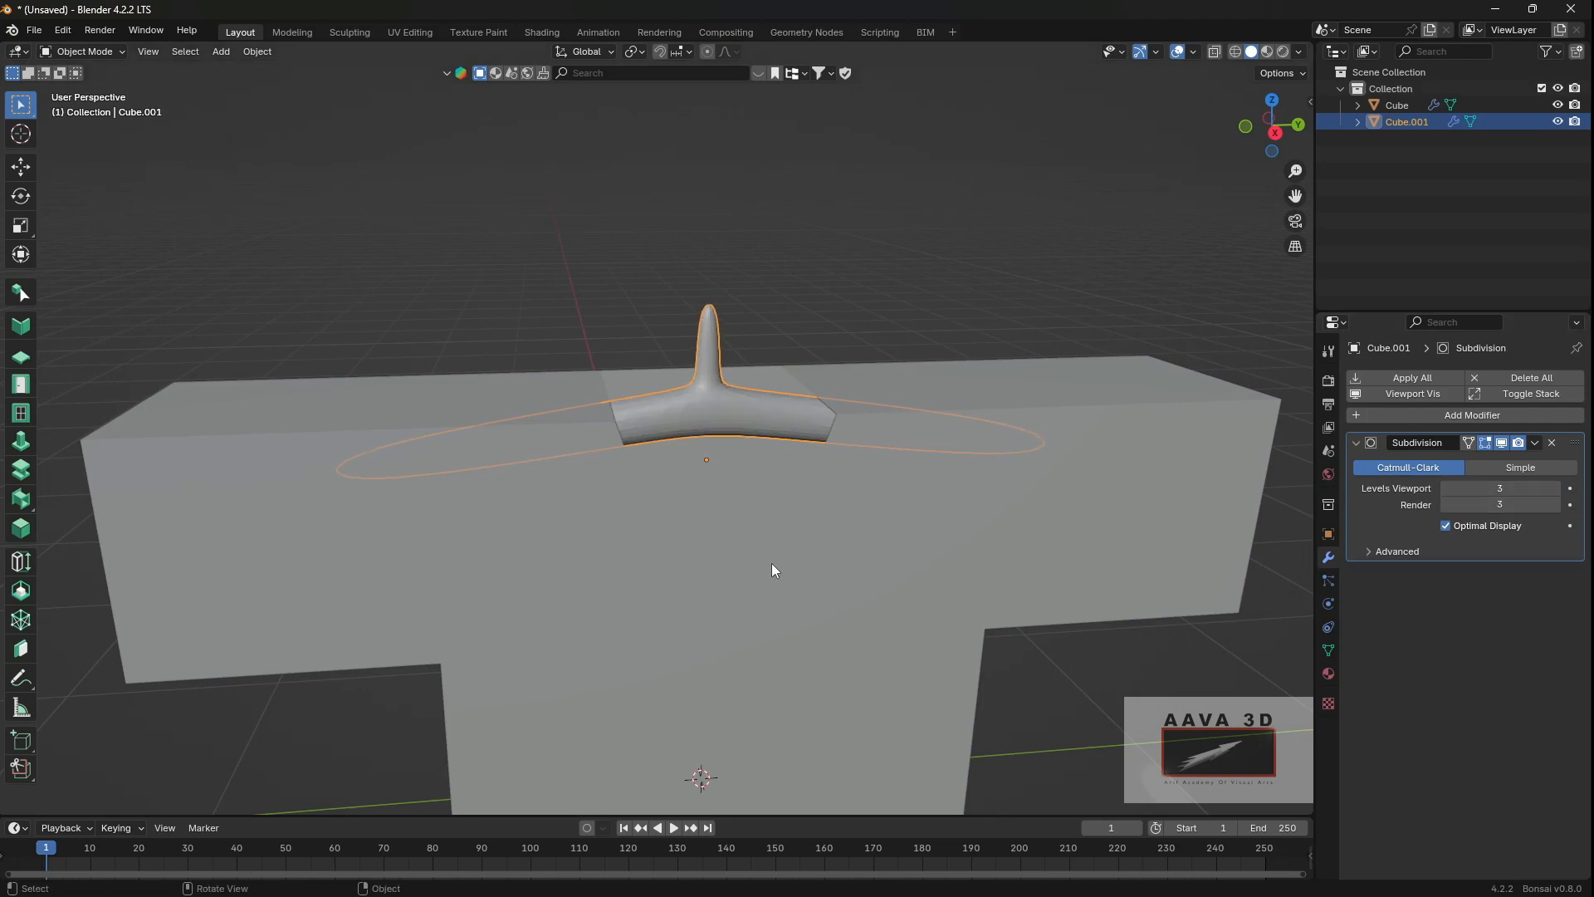
Step: Add a loop cut around the hanger's vertical stem and slide it toward the tip to sharpen the end
middle_drag(772, 570, 878, 513)
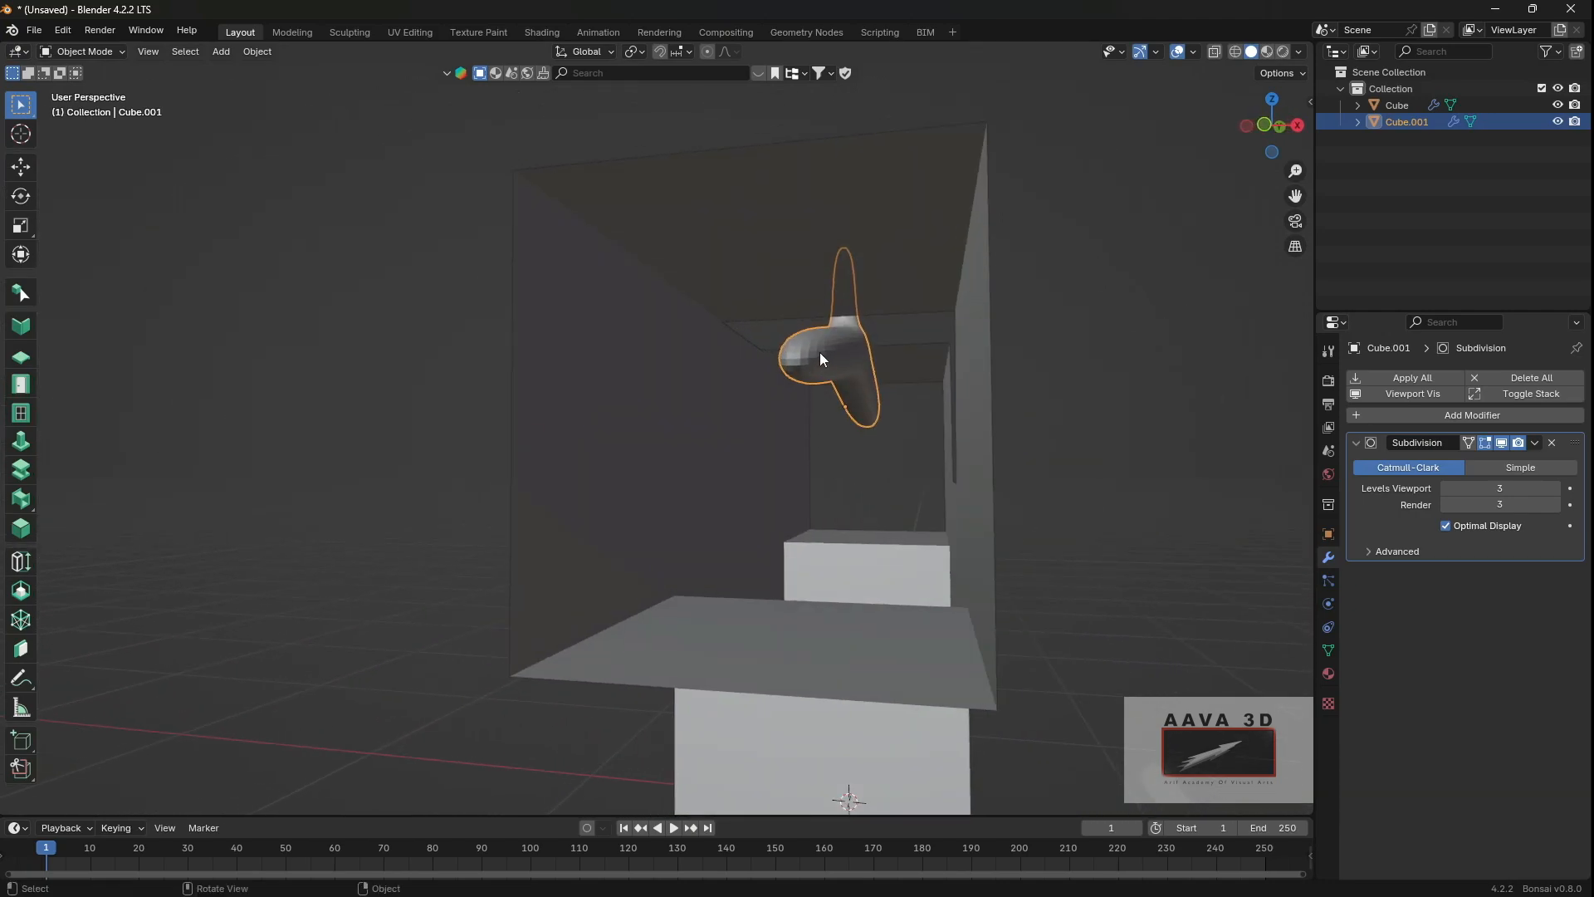
middle_drag(820, 359, 729, 399)
key(Tab)
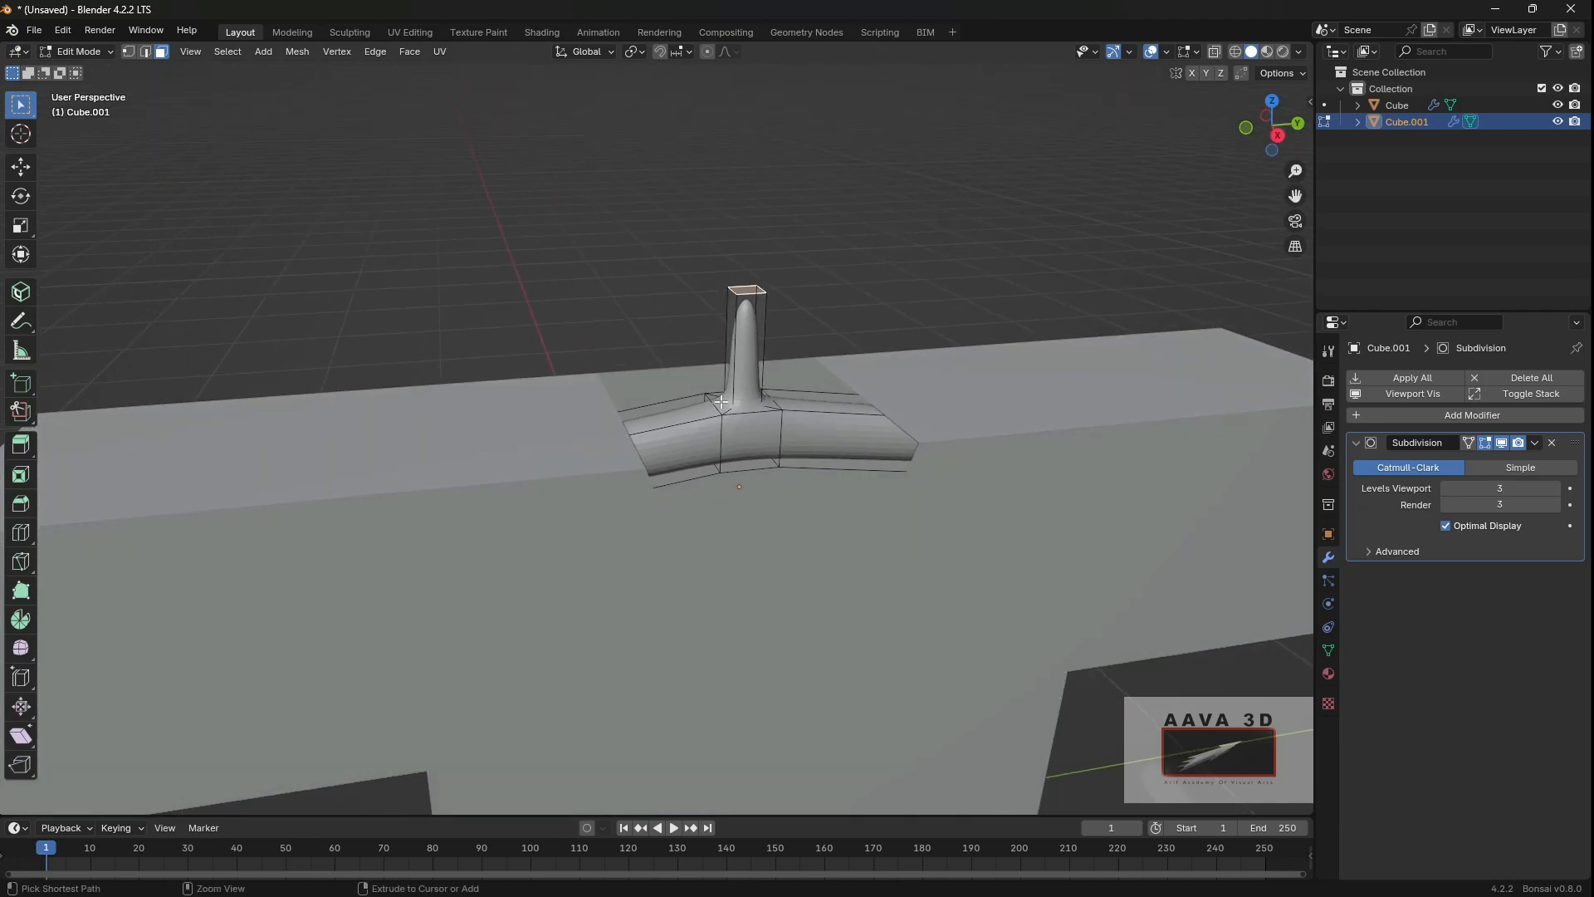
key(ctrl+r)
click(750, 366)
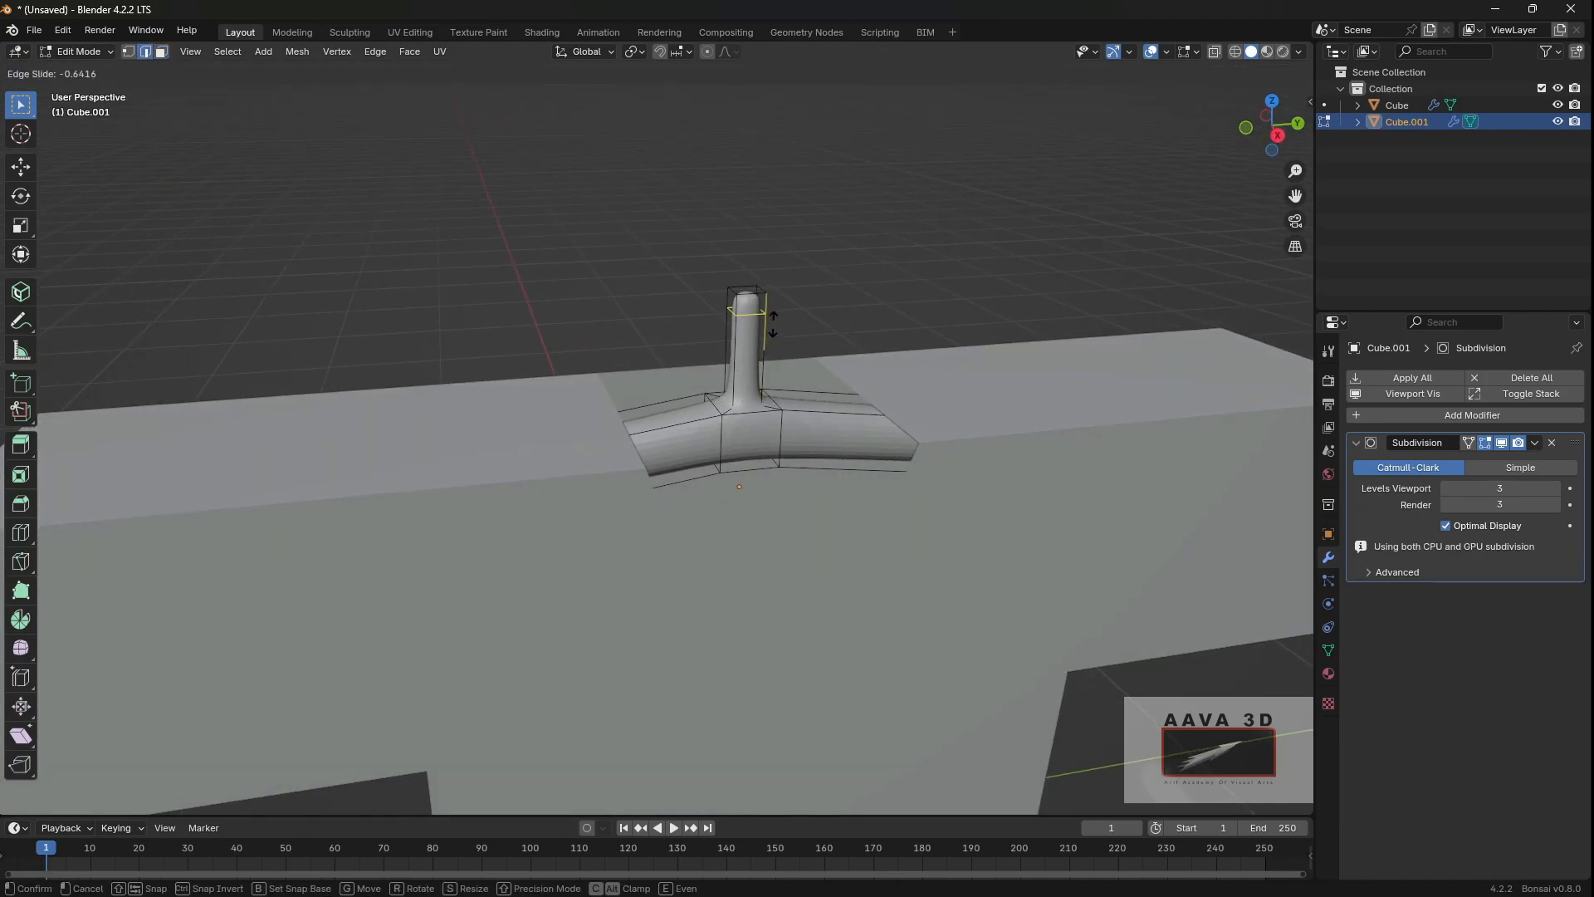
click(772, 366)
Step: Add a loop cut to each hanger arm and slide it close to the outer end to firm up both tips
middle_drag(772, 366, 835, 346)
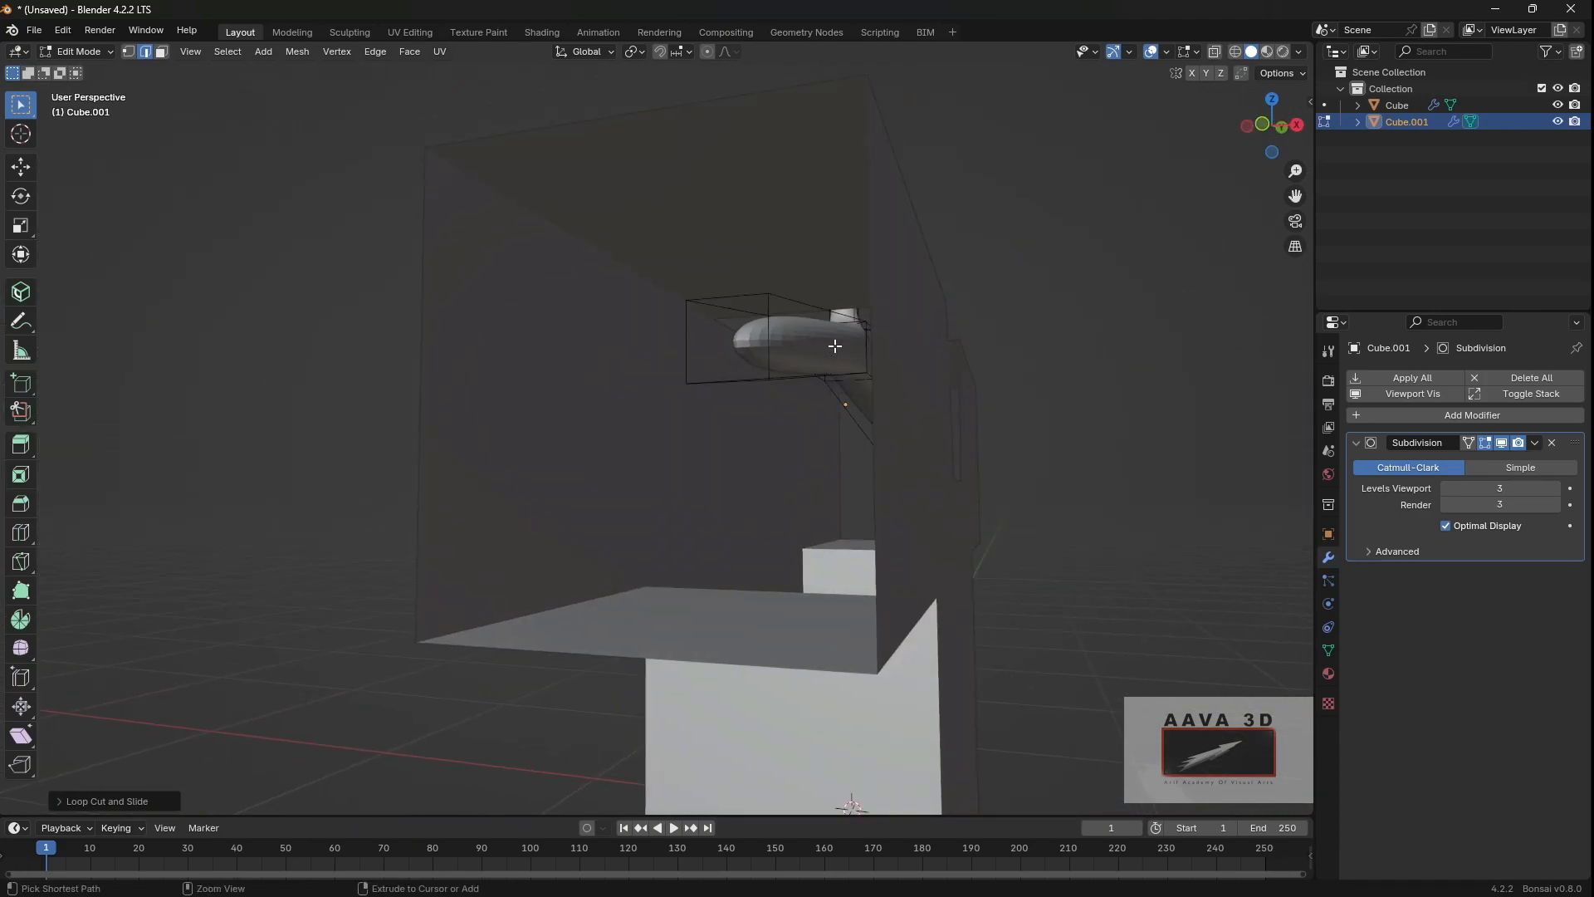
key(ctrl+r)
click(810, 323)
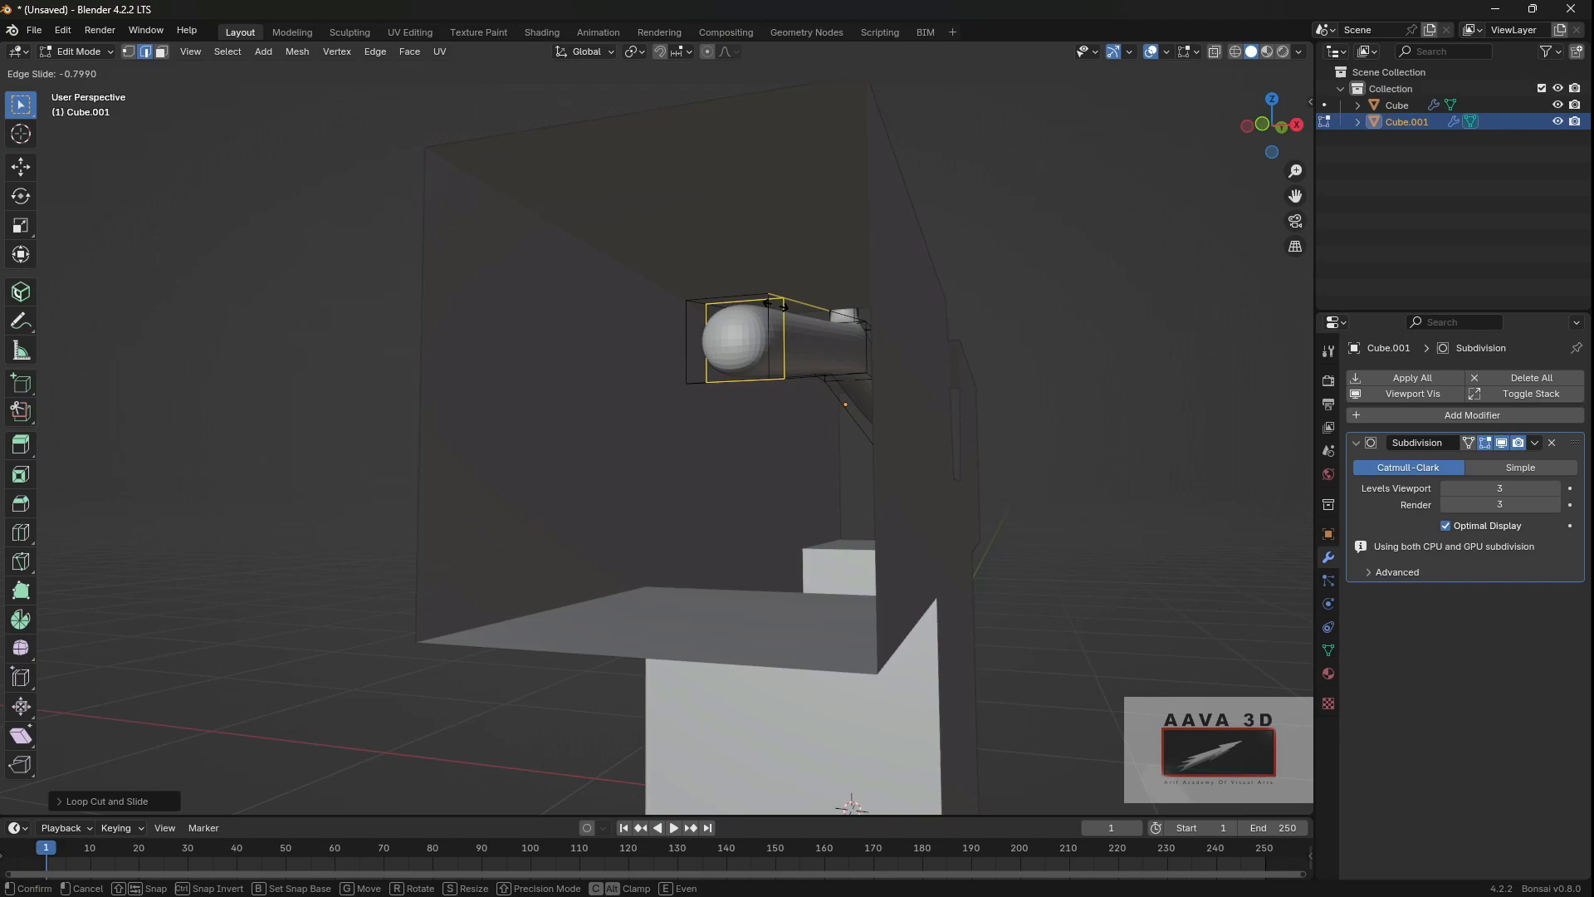
click(768, 305)
middle_drag(961, 395, 631, 355)
key(ctrl+r)
click(630, 354)
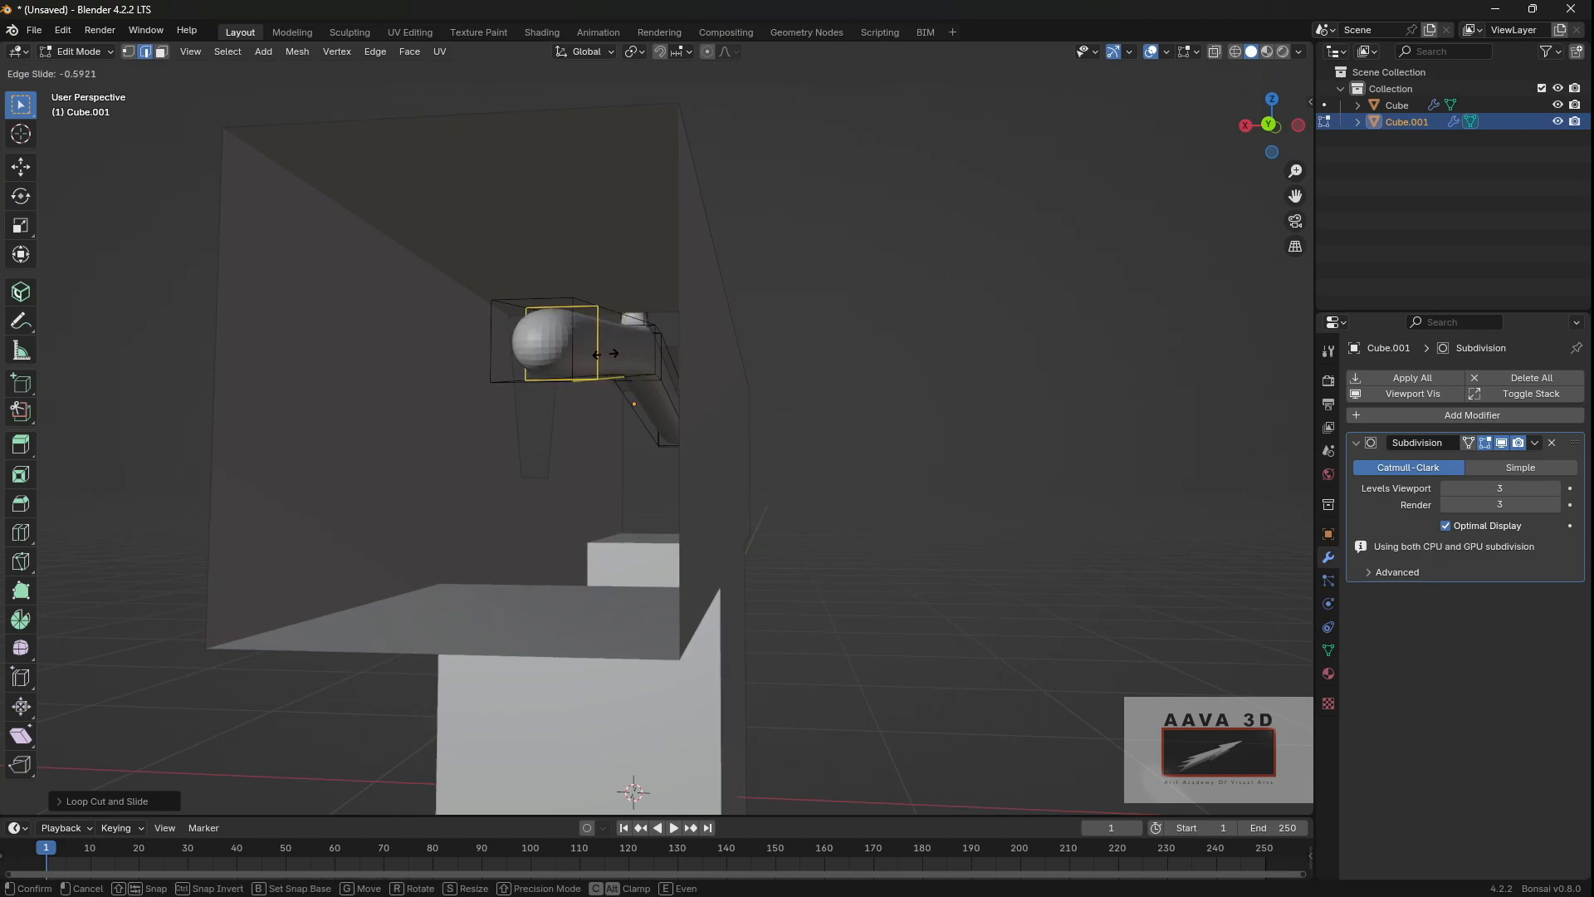
click(592, 354)
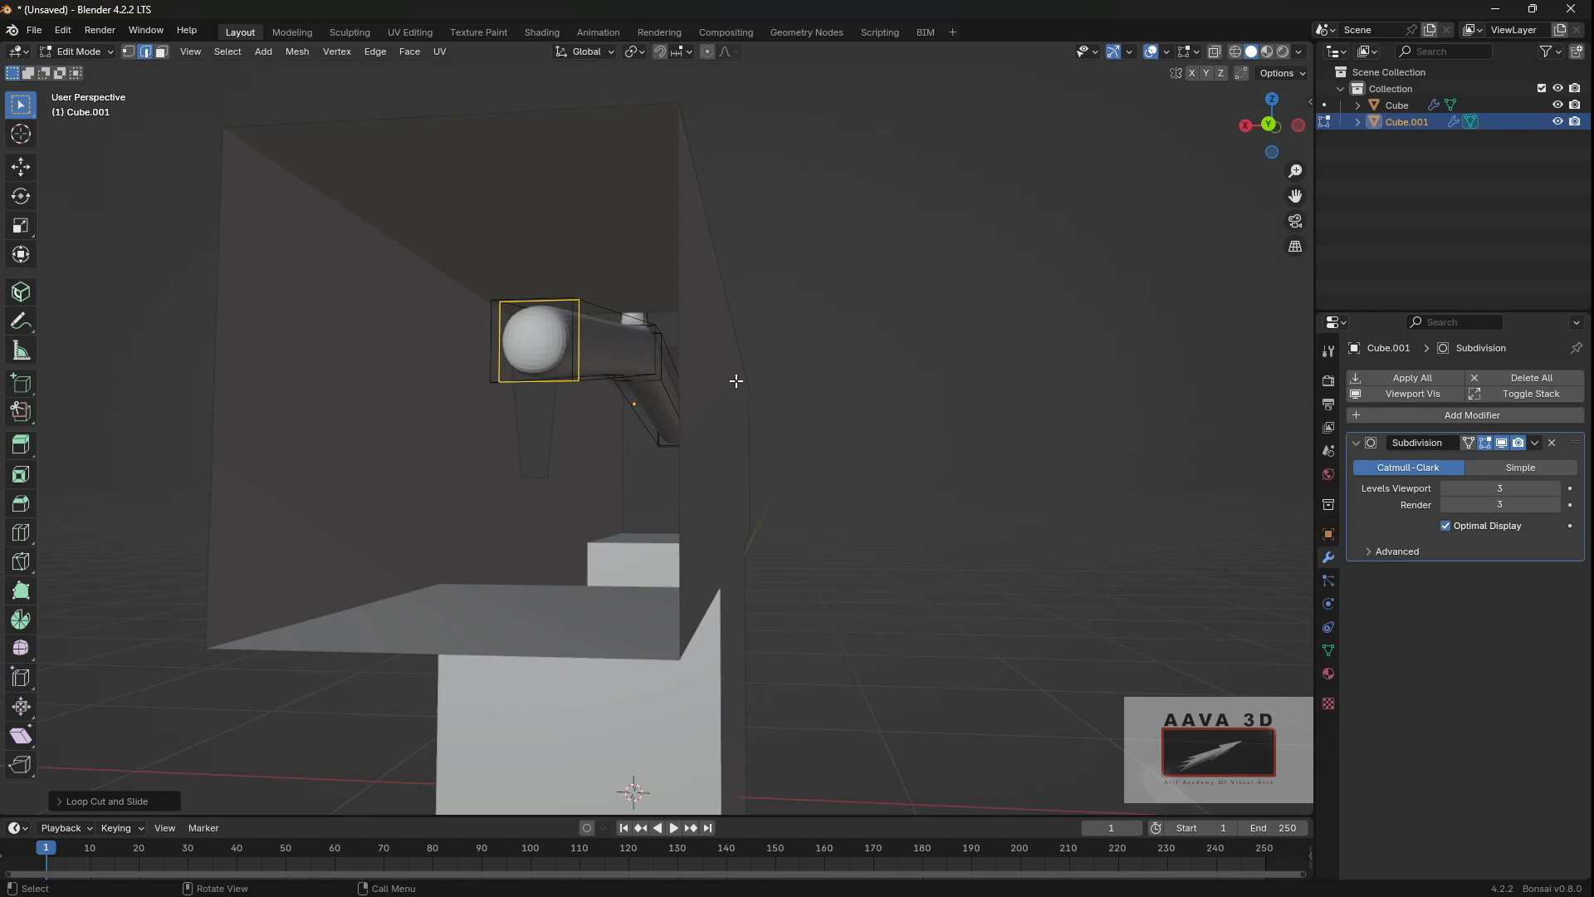
Step: Return the hanger to Object Mode and apply Shade Smooth to it
middle_drag(765, 349, 909, 386)
key(Tab)
right_click(714, 246)
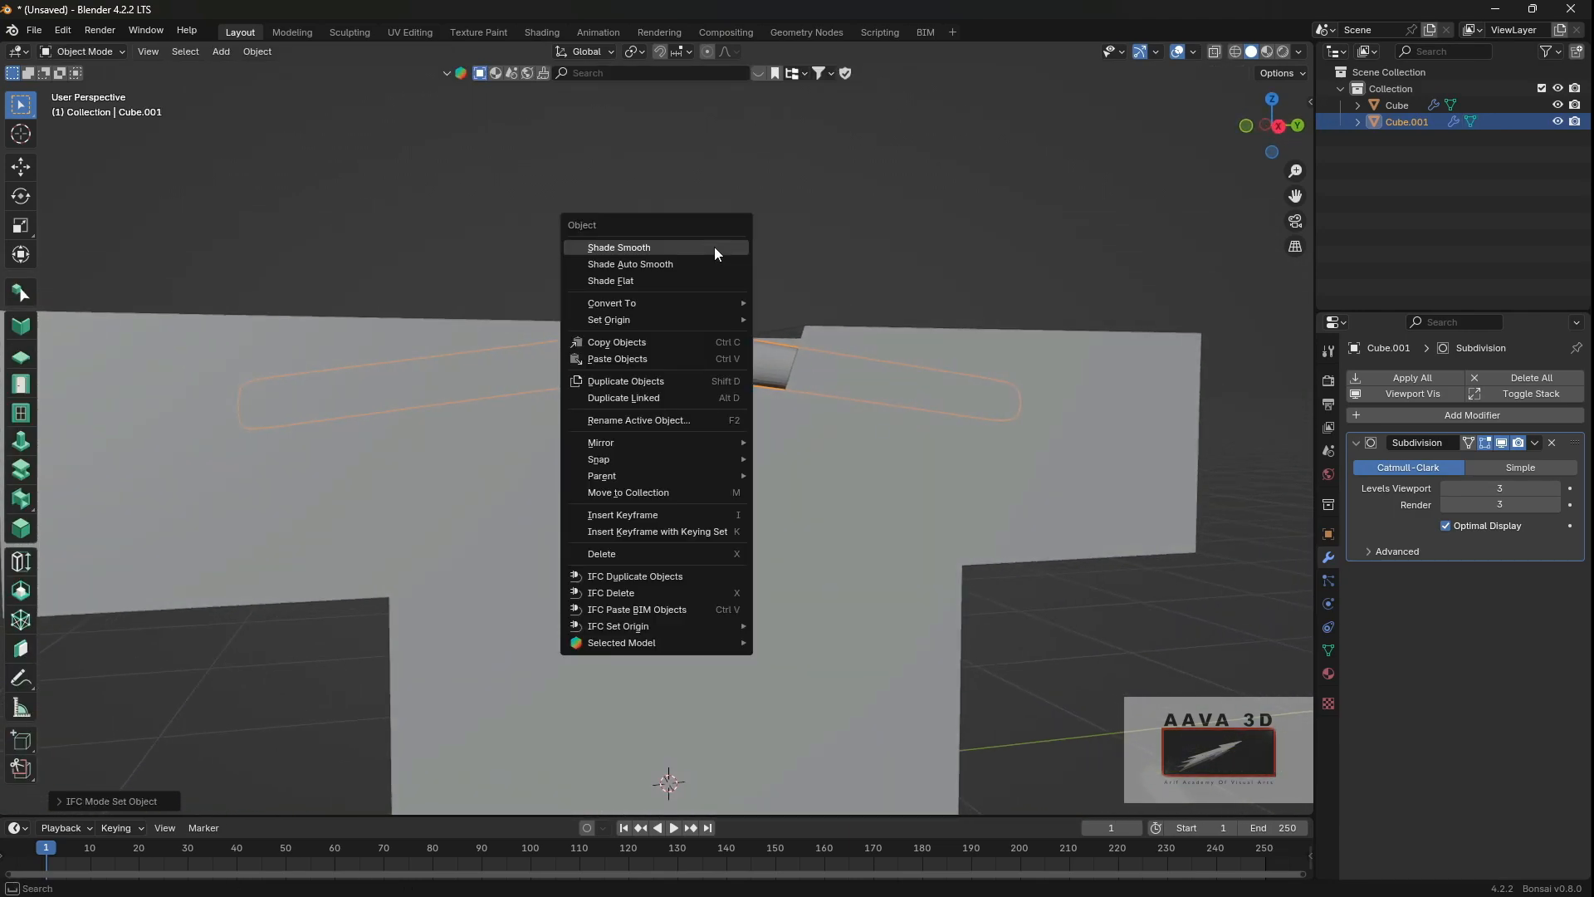
click(671, 246)
Step: Enable Collision physics on the hanger object
middle_drag(742, 276, 696, 403)
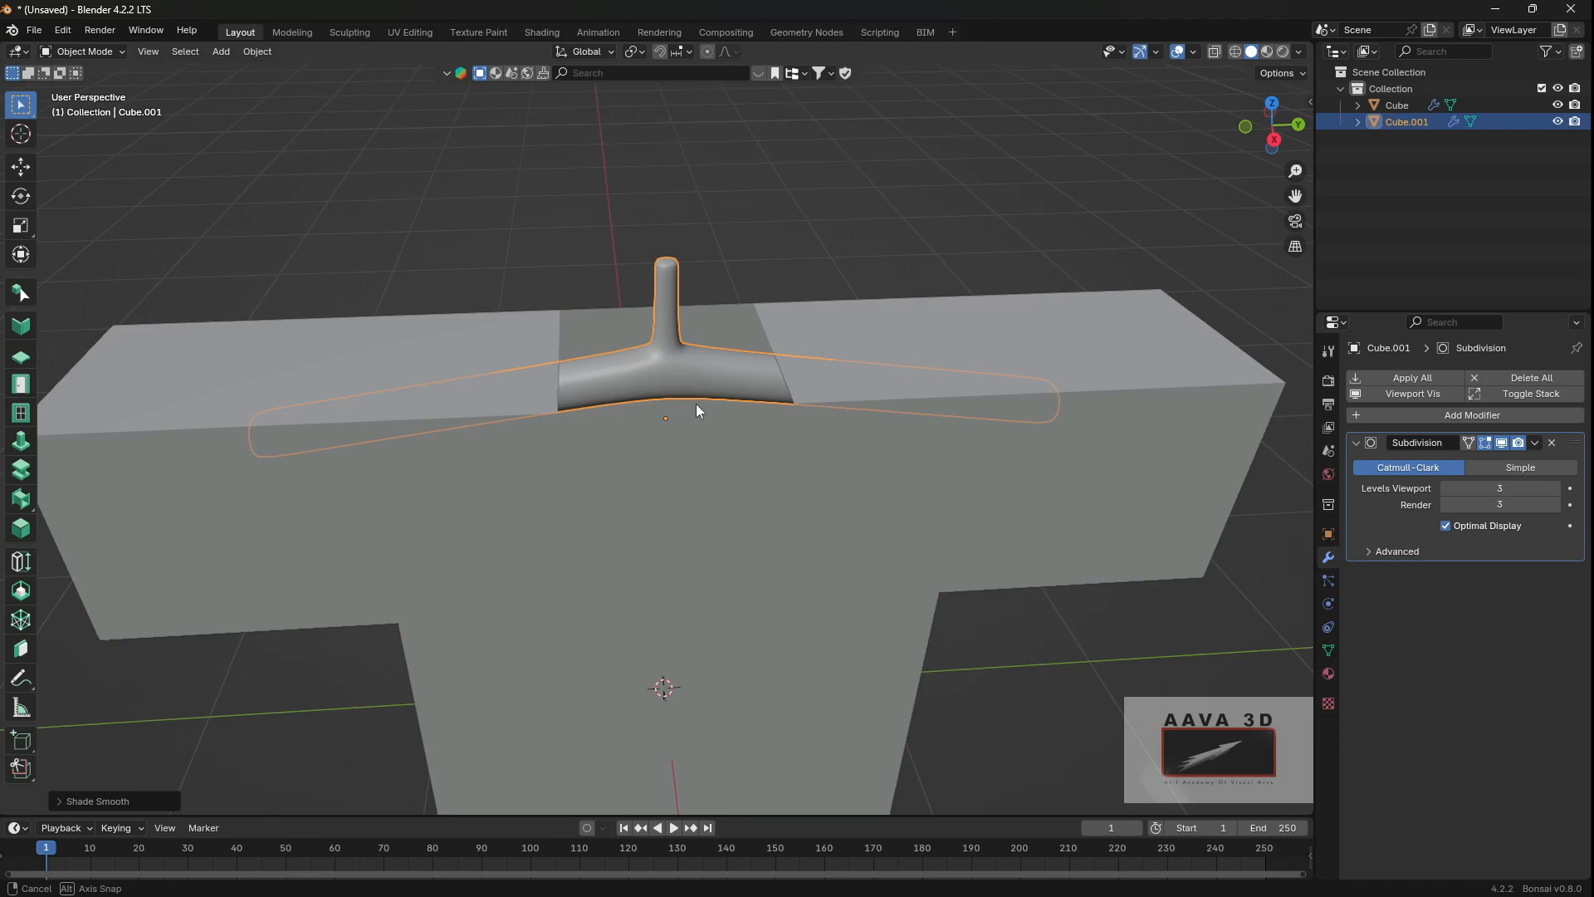
scroll(696, 403, down, 3)
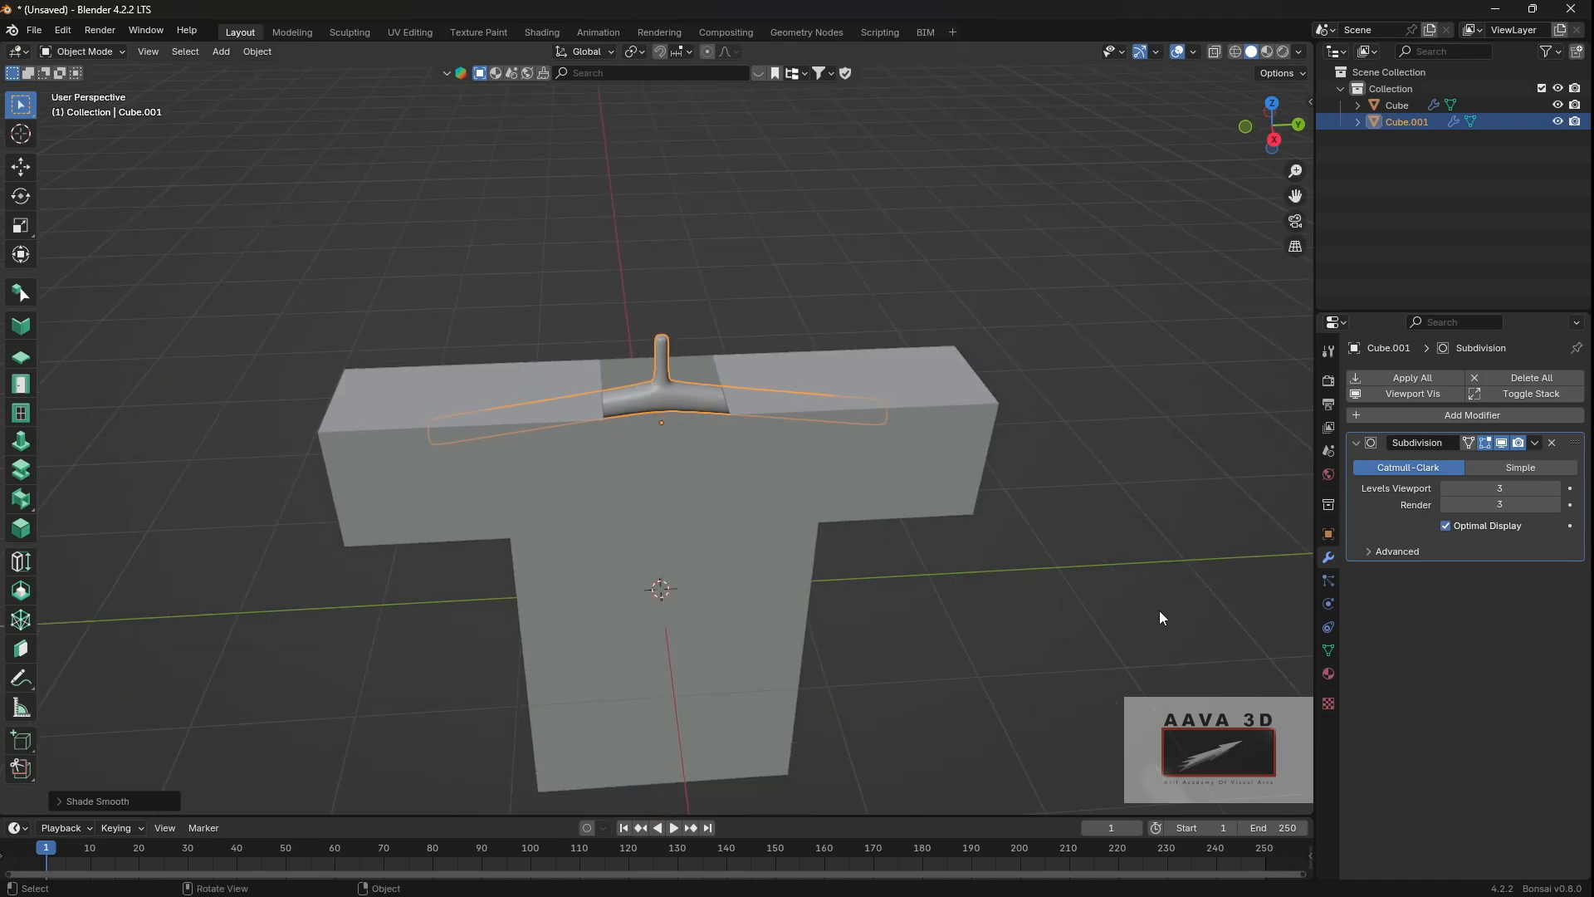
click(1329, 604)
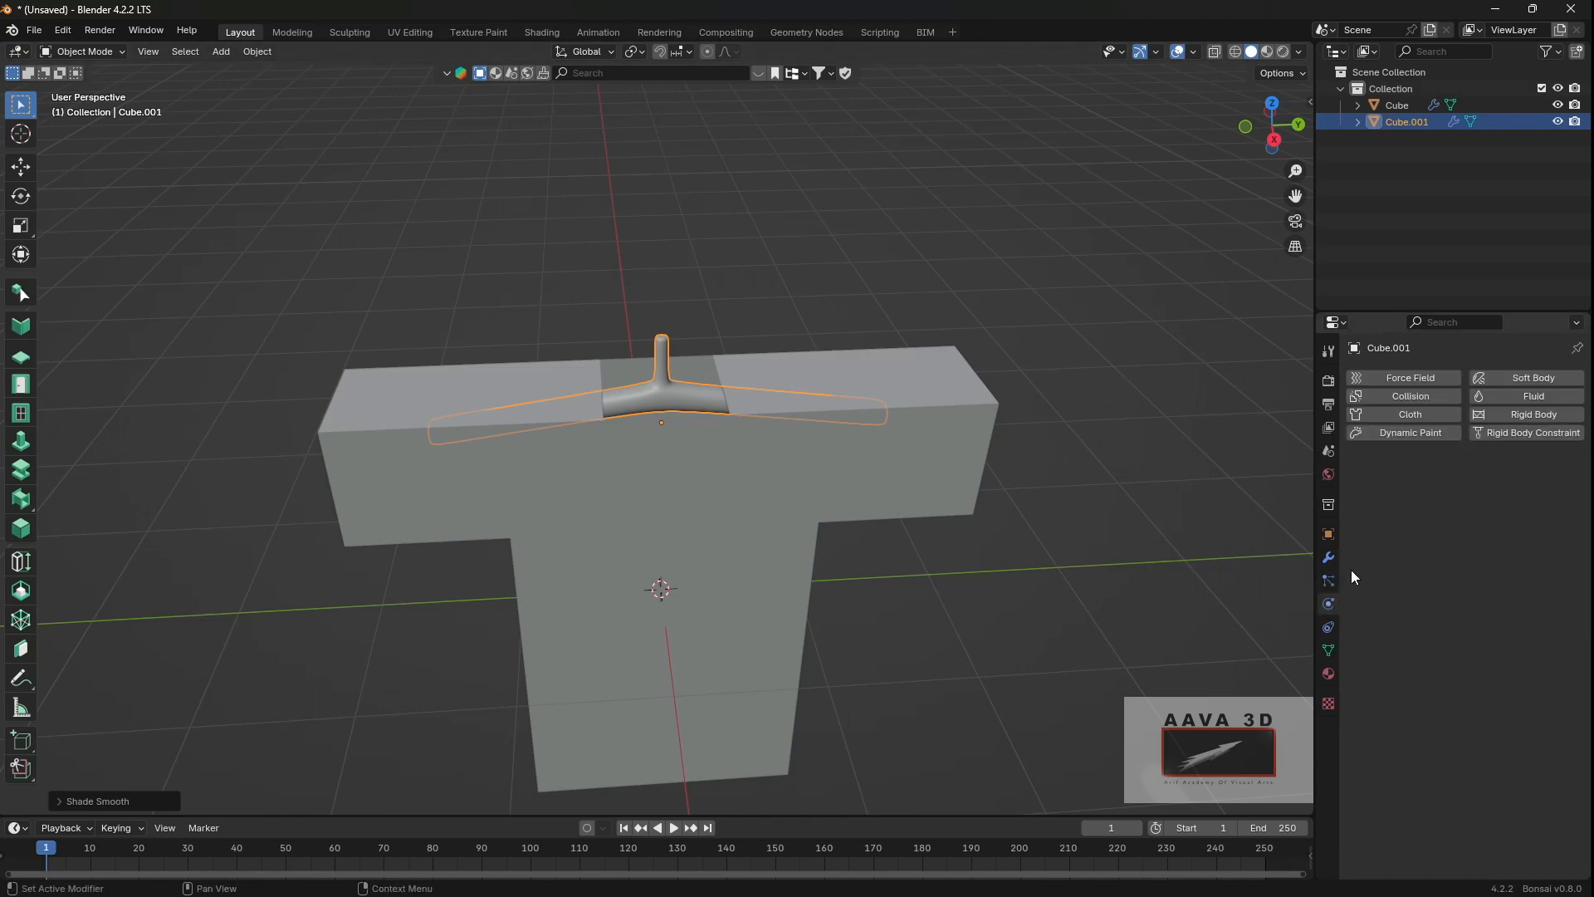
click(1412, 395)
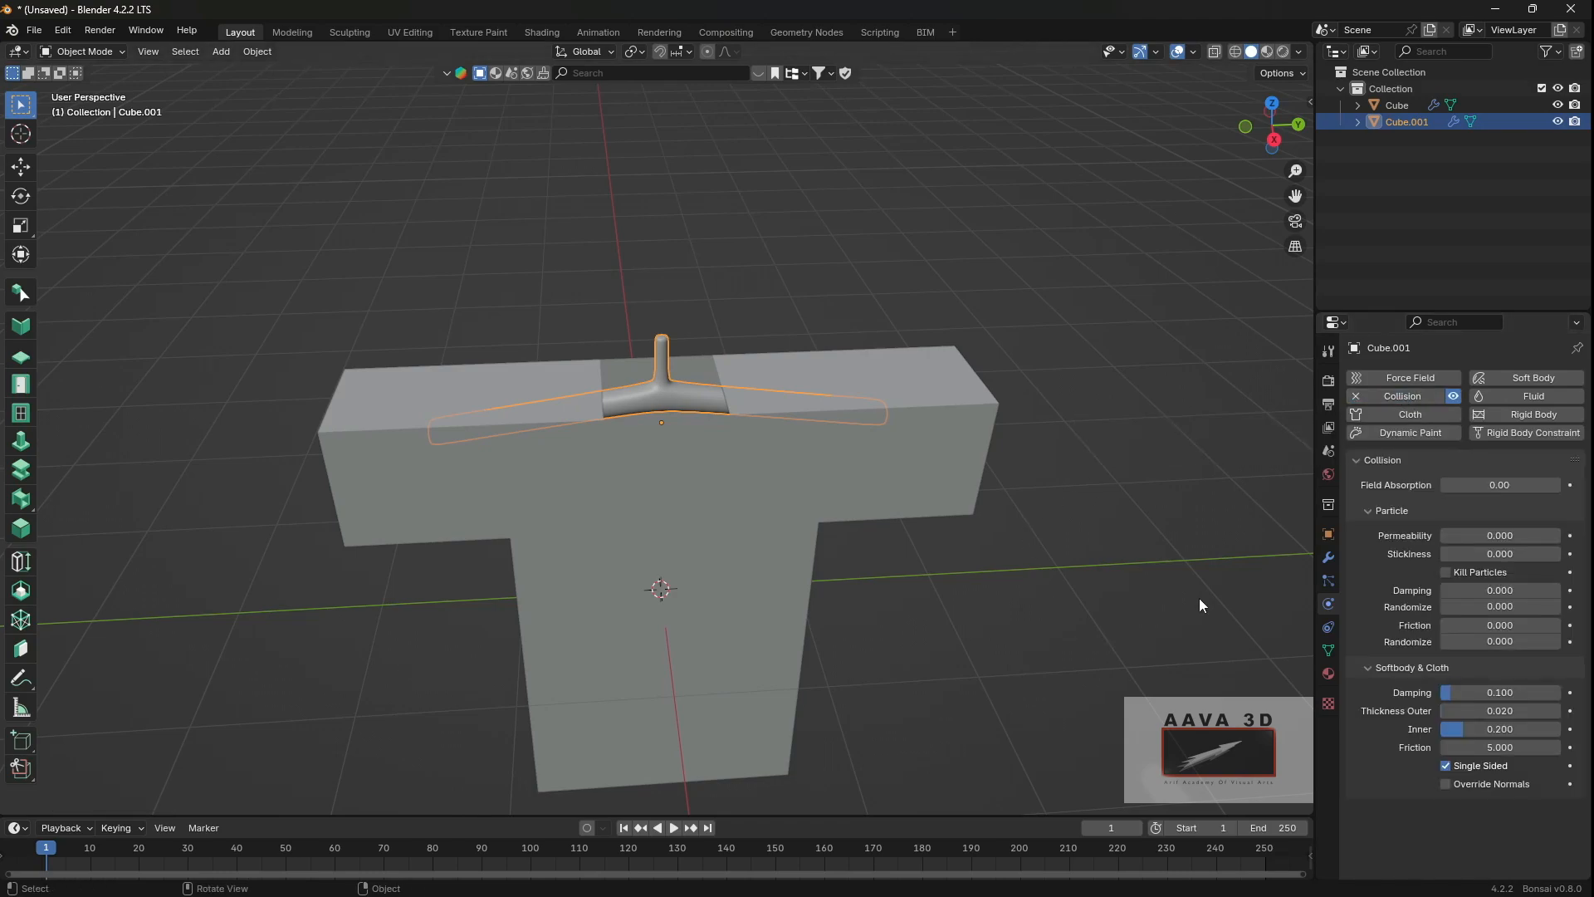
Step: Enable Cloth physics on the T-shirt and set its Quality Steps to 10
middle_drag(1097, 455, 1033, 365)
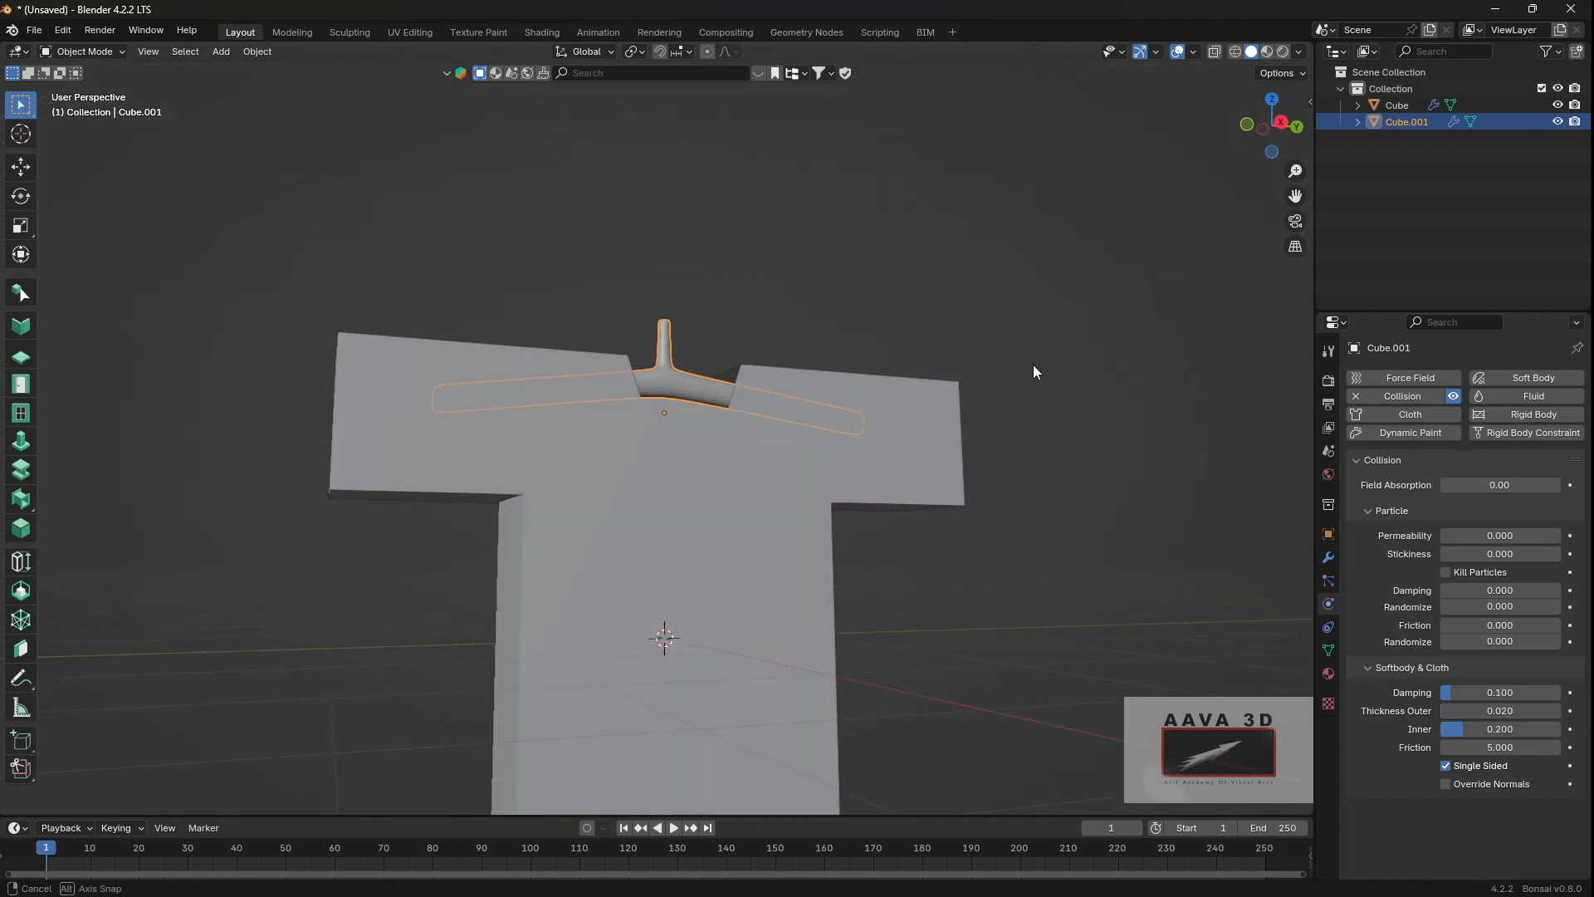
click(830, 426)
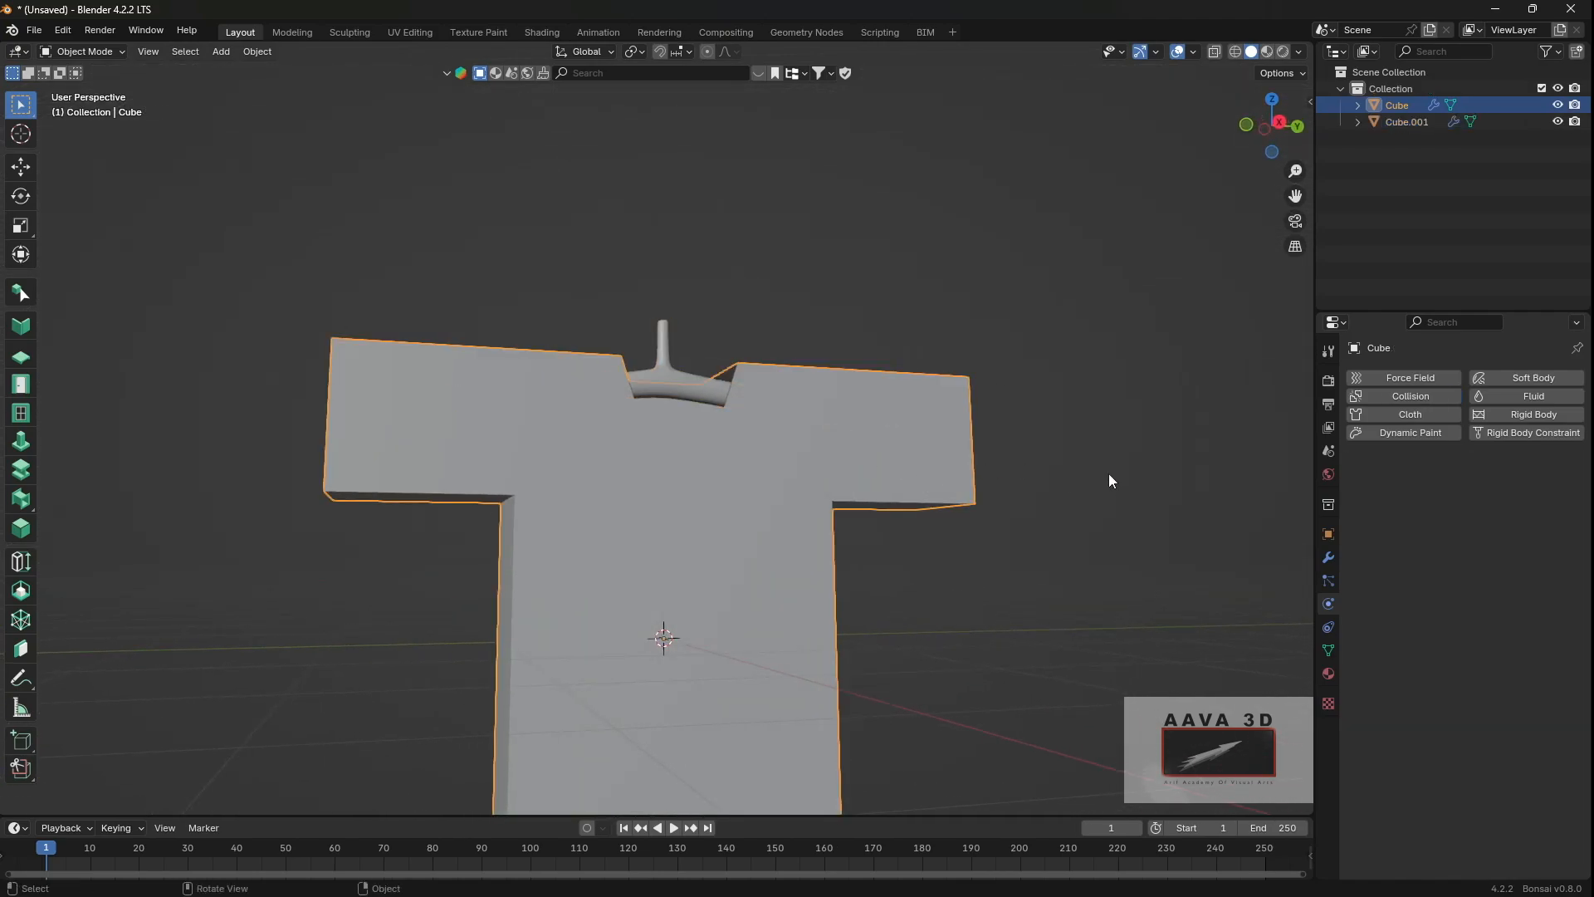
click(1422, 416)
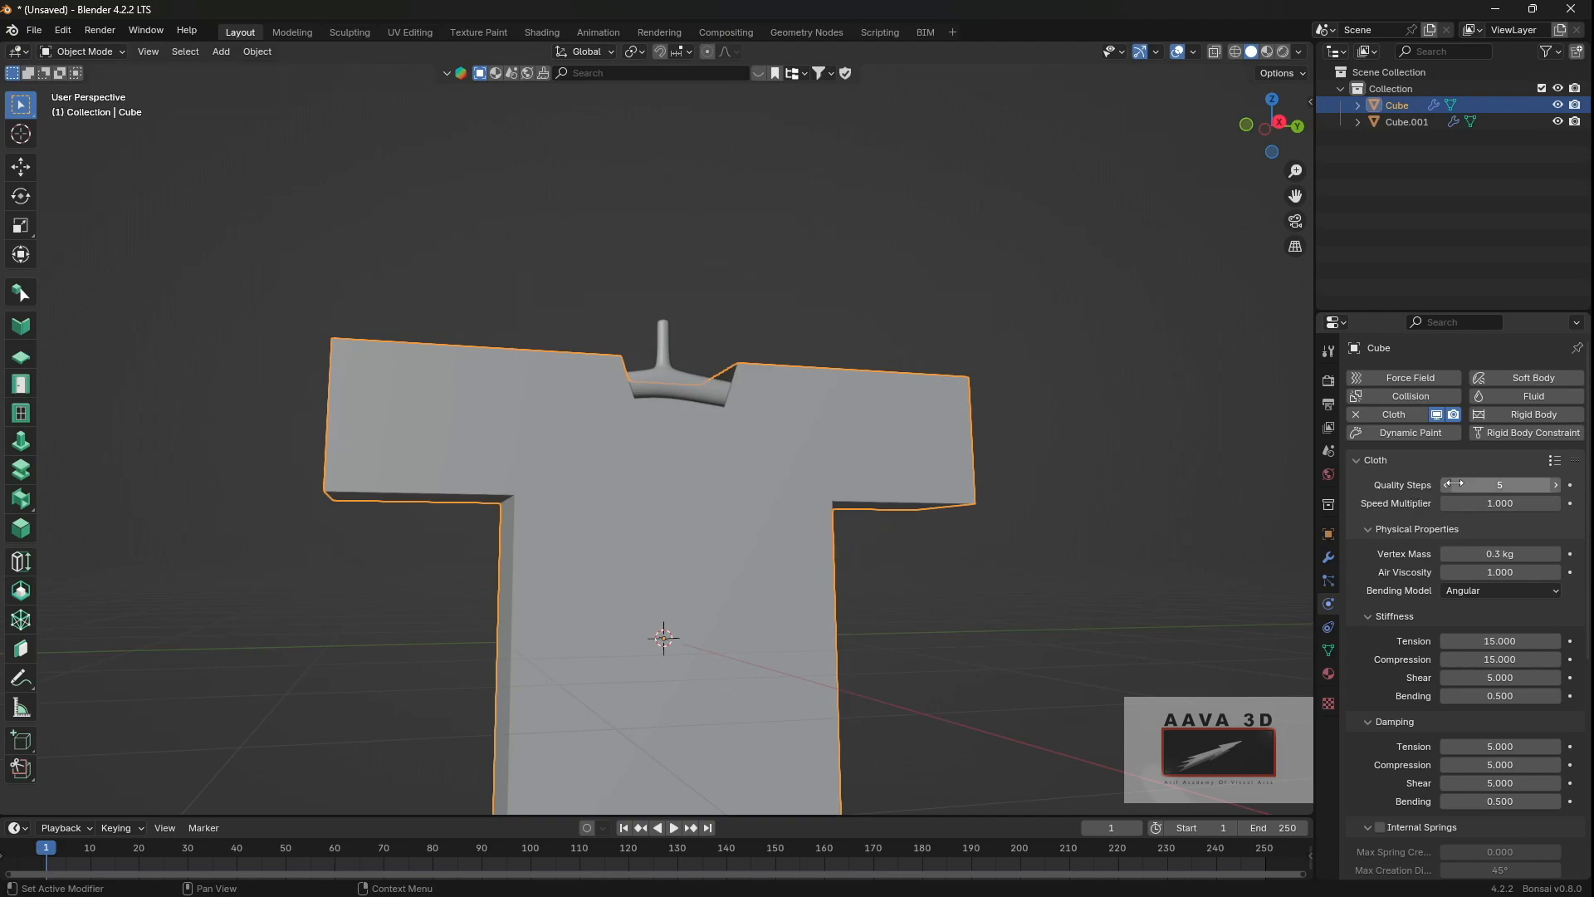
click(1515, 485)
key(Return)
Step: Set the T-shirt cloth's Bending stiffness to 0.2
scroll(1511, 639, down, 2)
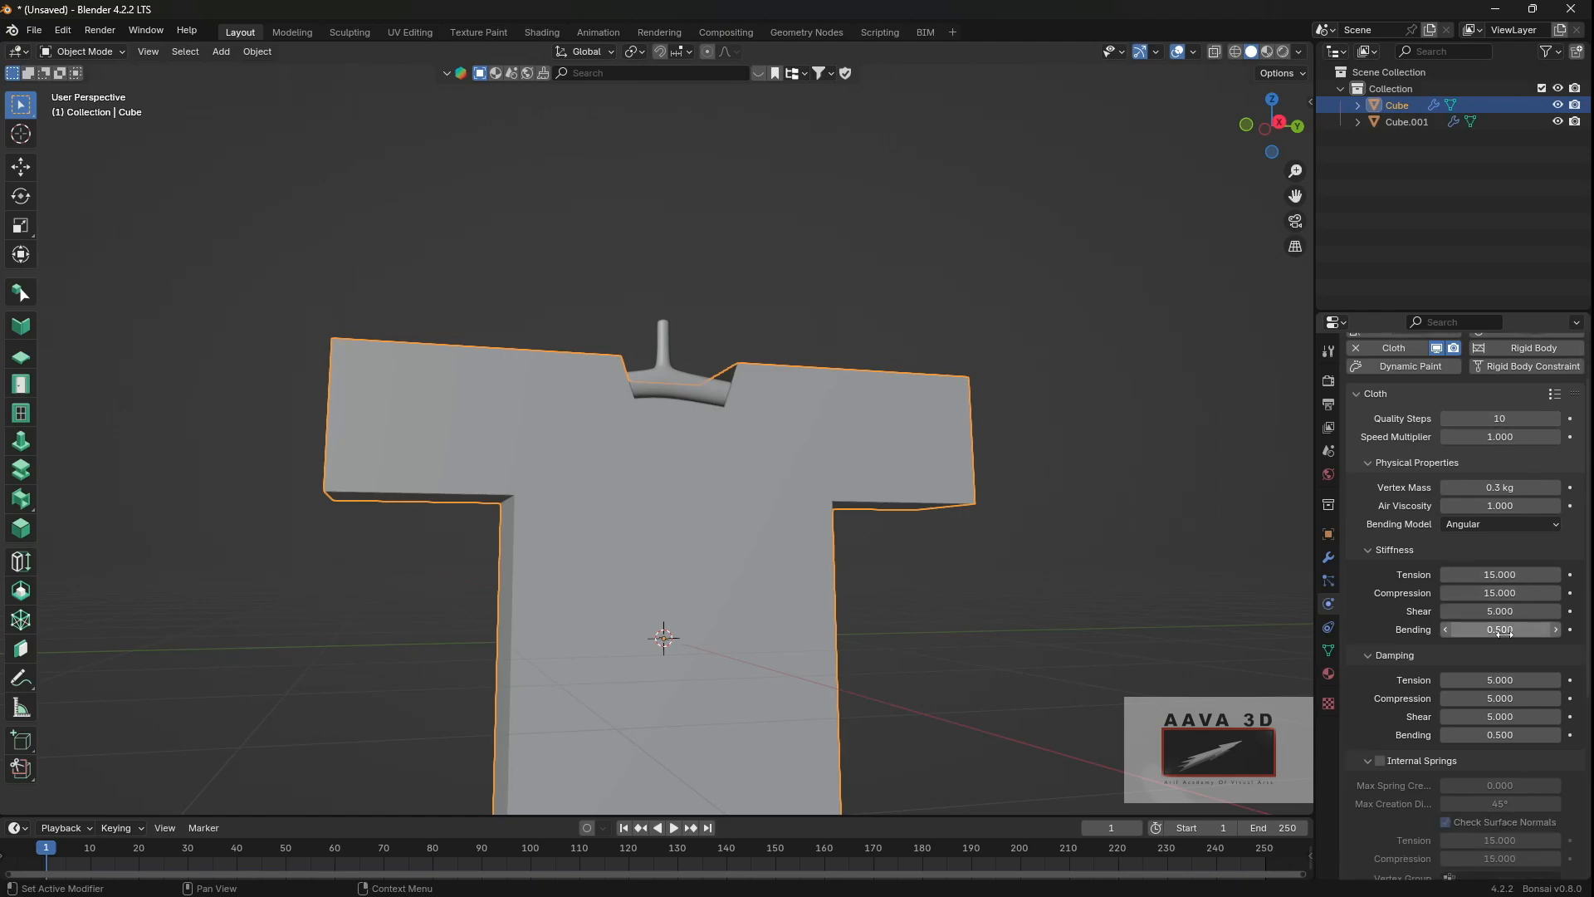
scroll(1493, 645, down, 2)
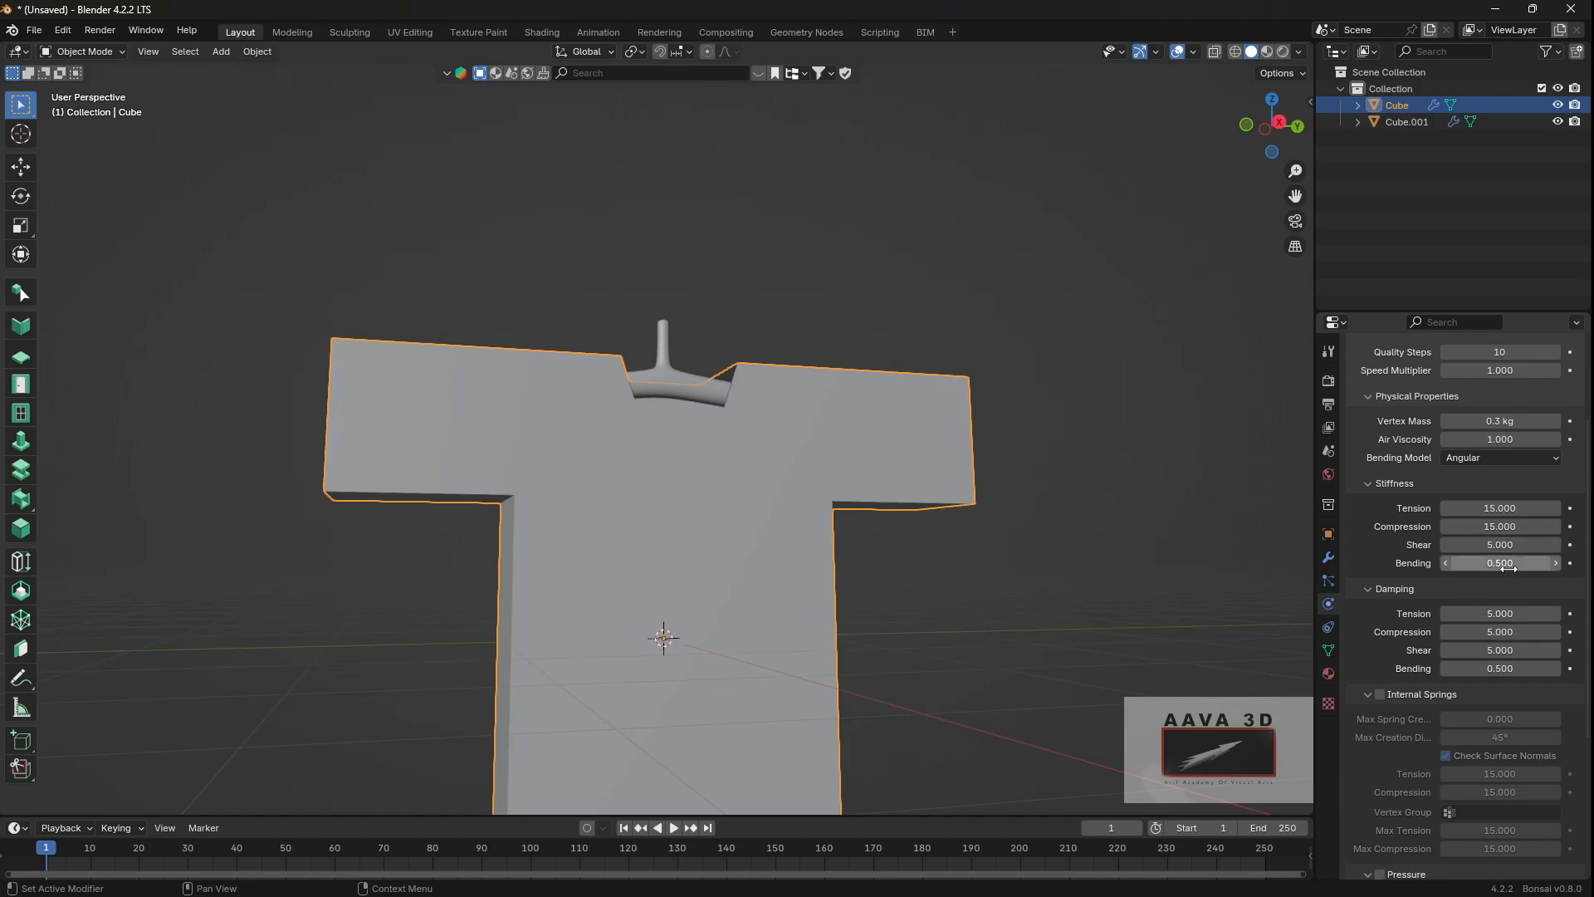
scroll(1508, 562, up, 2)
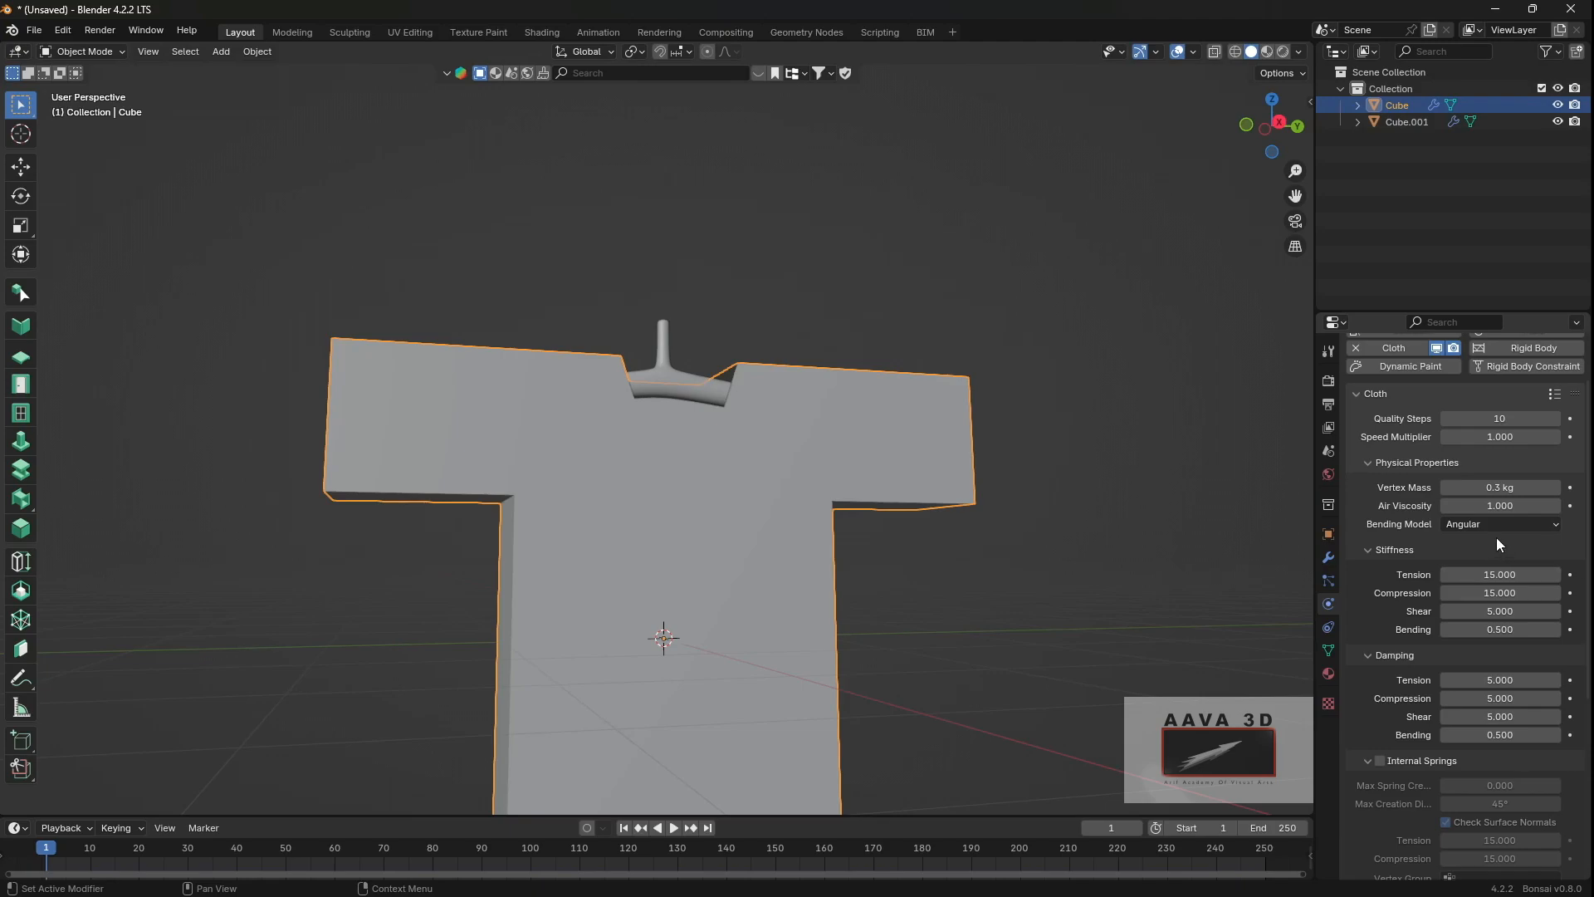
click(1495, 629)
text(0.2)
key(Return)
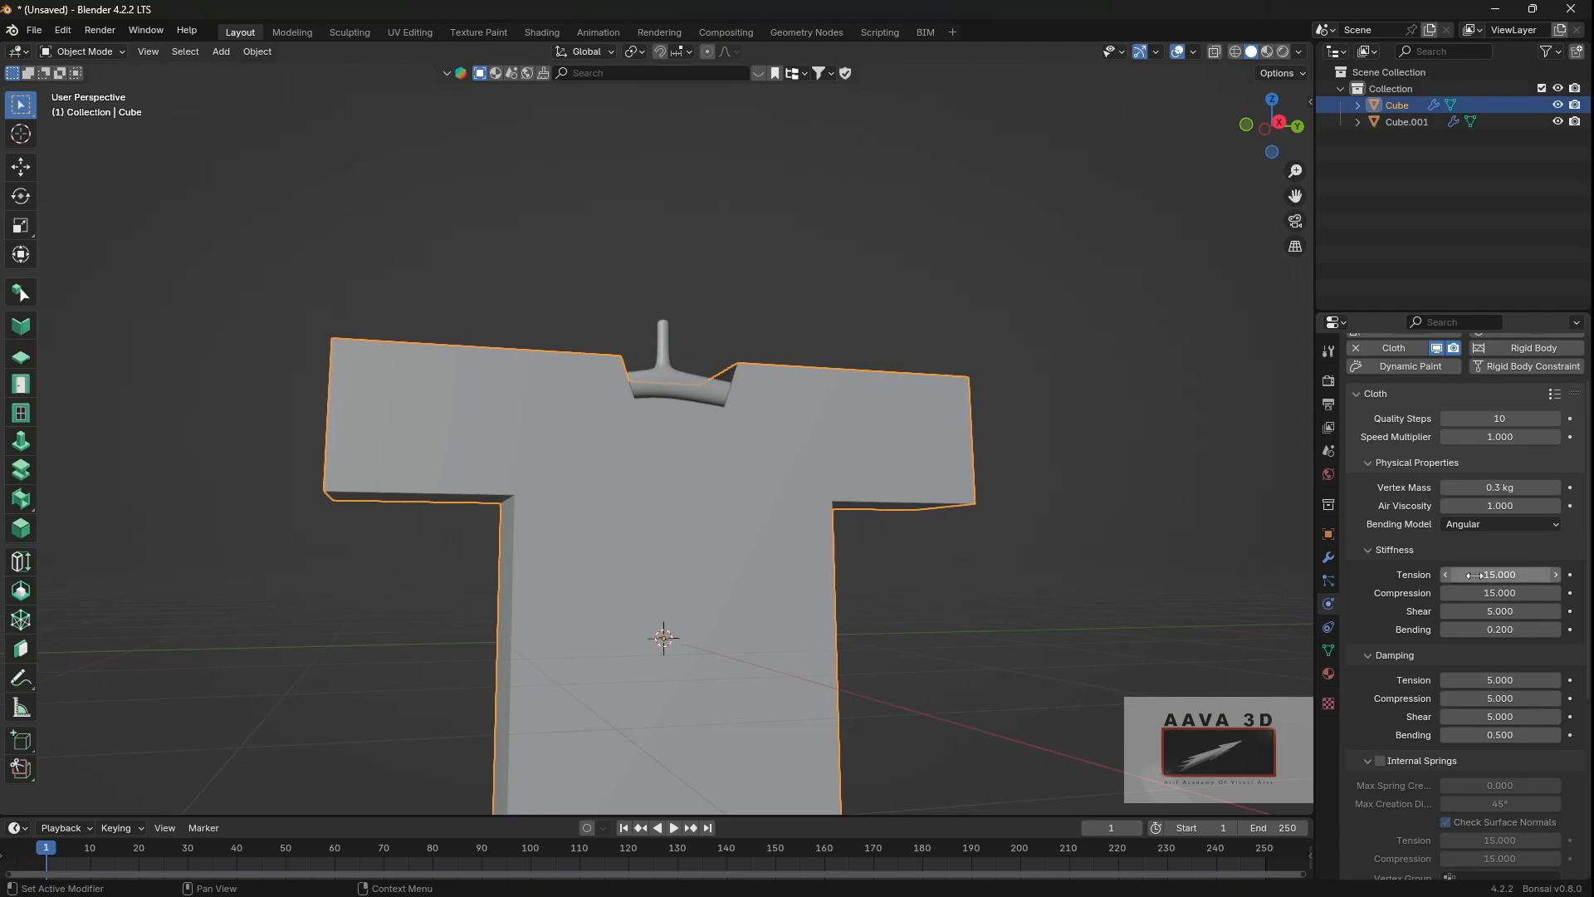
Step: Set the cloth's collision Quality to 3 and enable Self Collisions
scroll(1473, 553, down, 1)
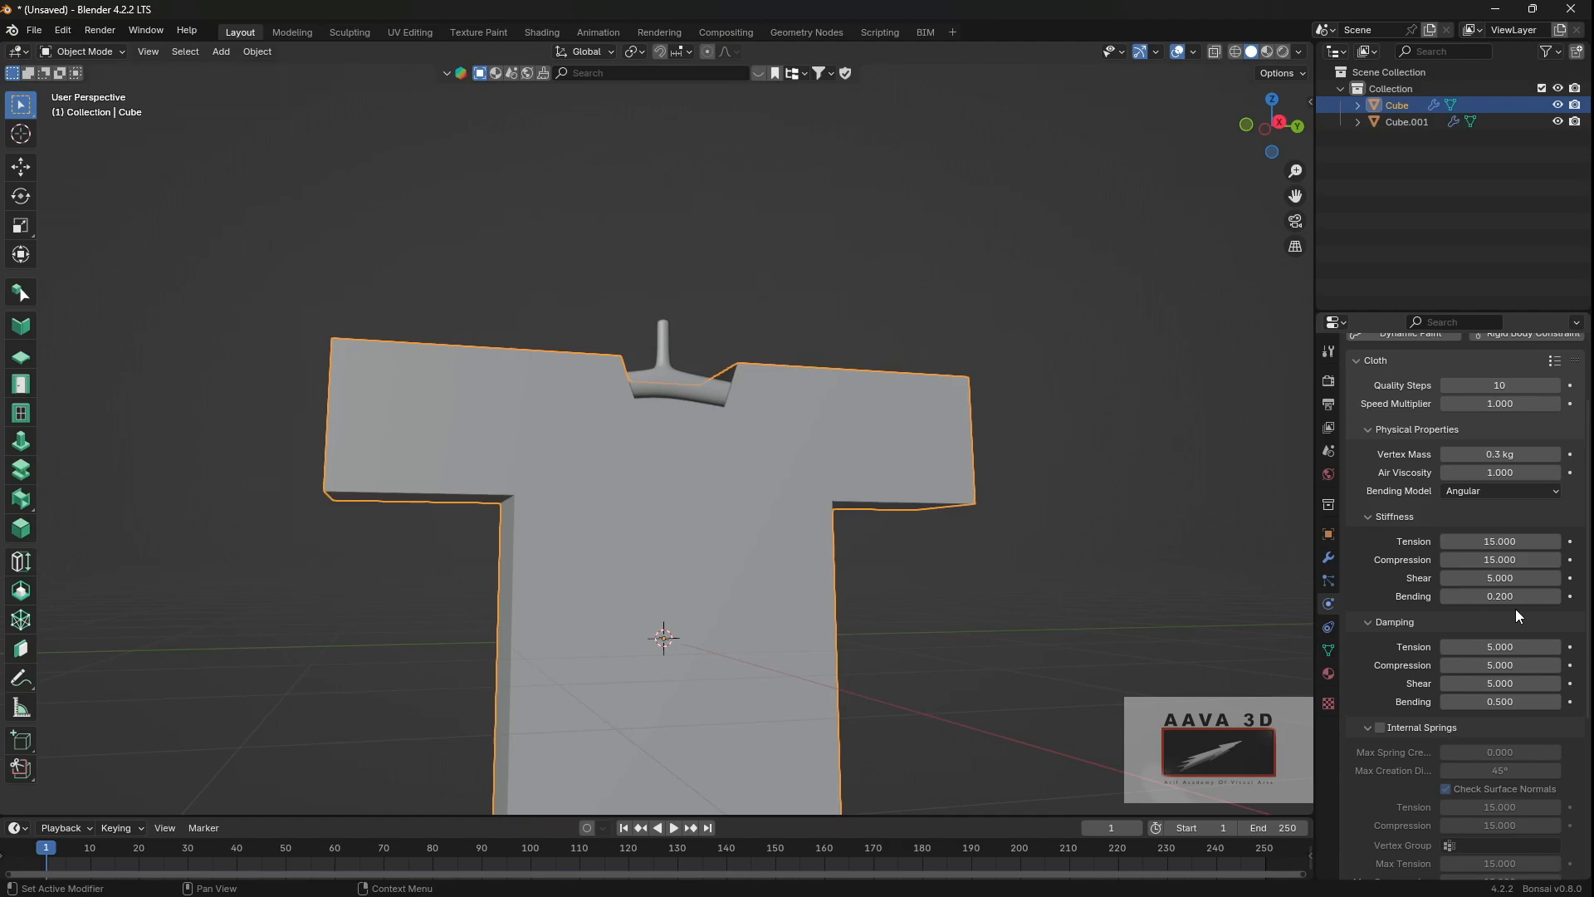
scroll(1518, 612, up, 3)
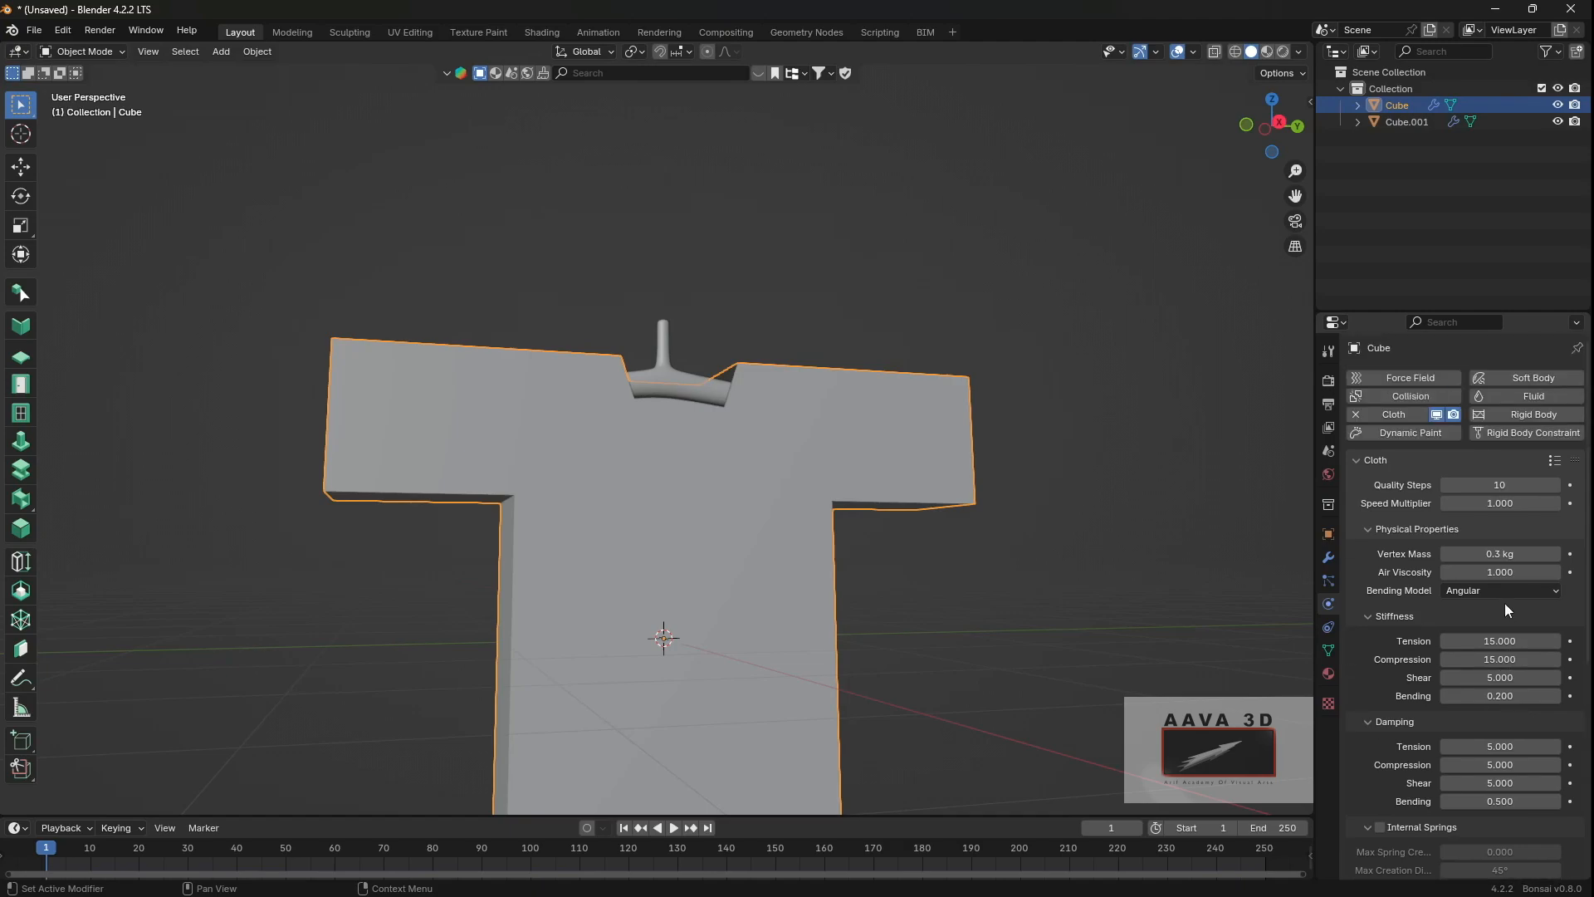
scroll(1504, 608, down, 11)
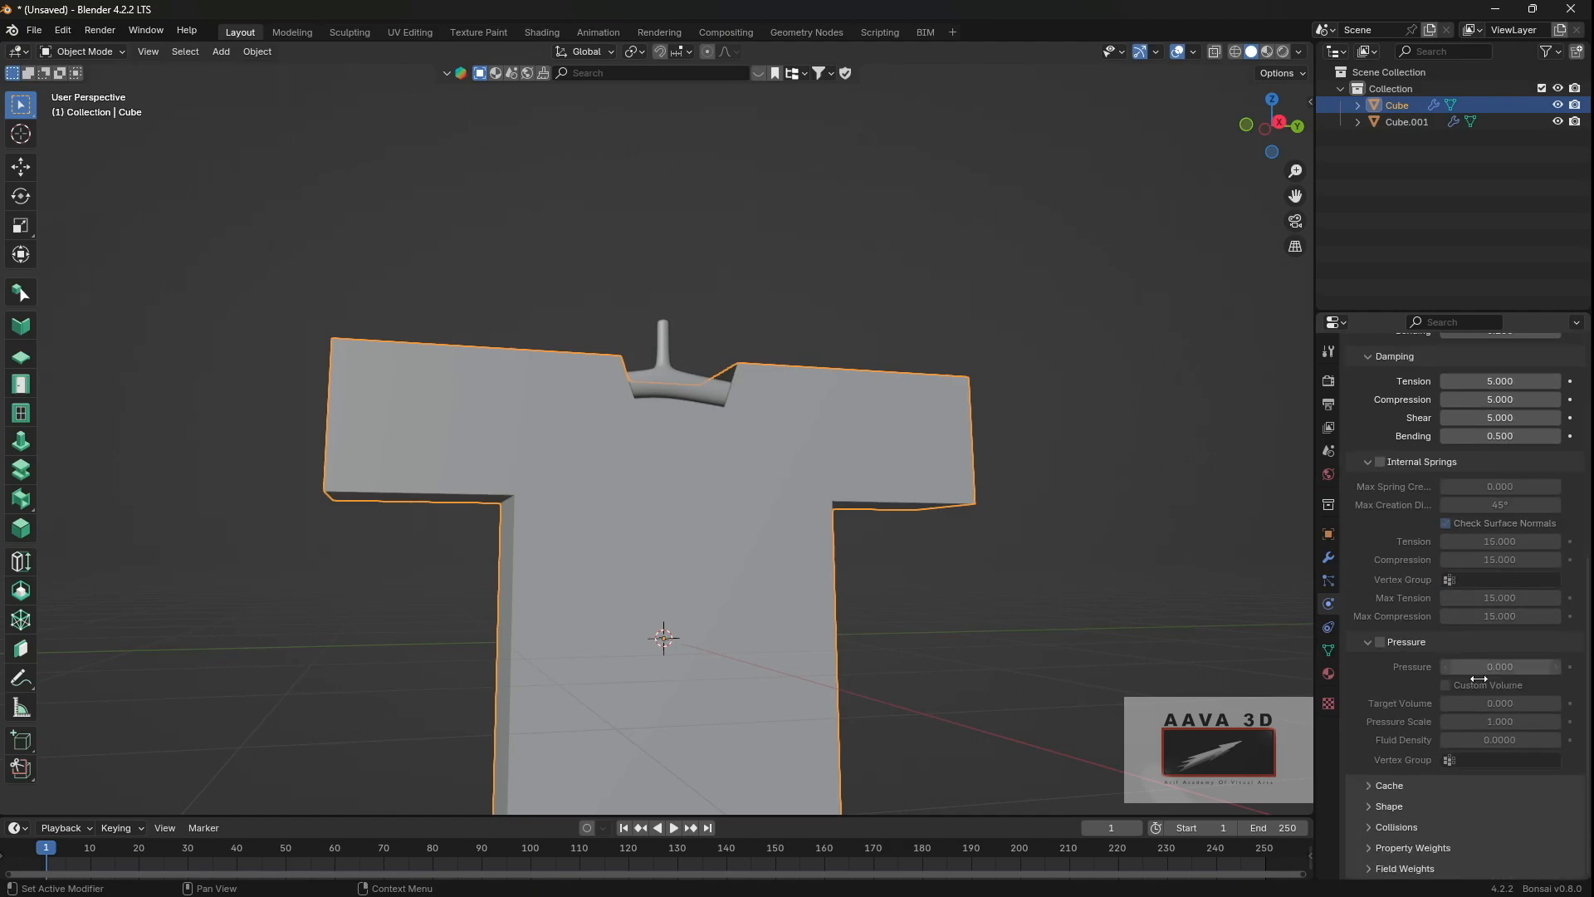
click(1368, 826)
scroll(1395, 810, down, 6)
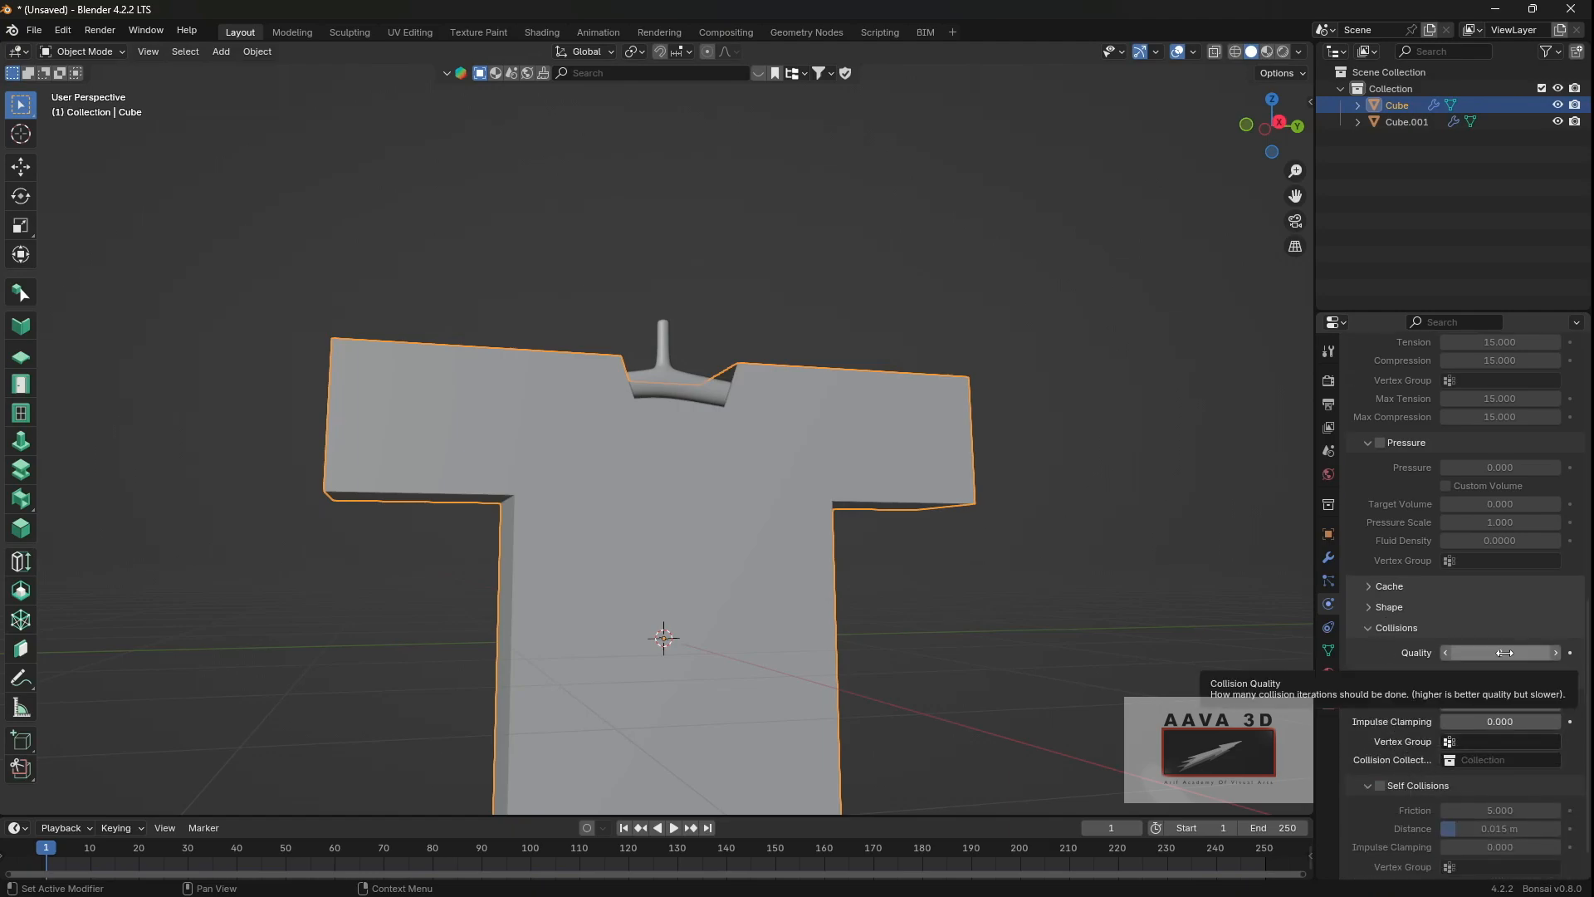
click(1505, 653)
key(Return)
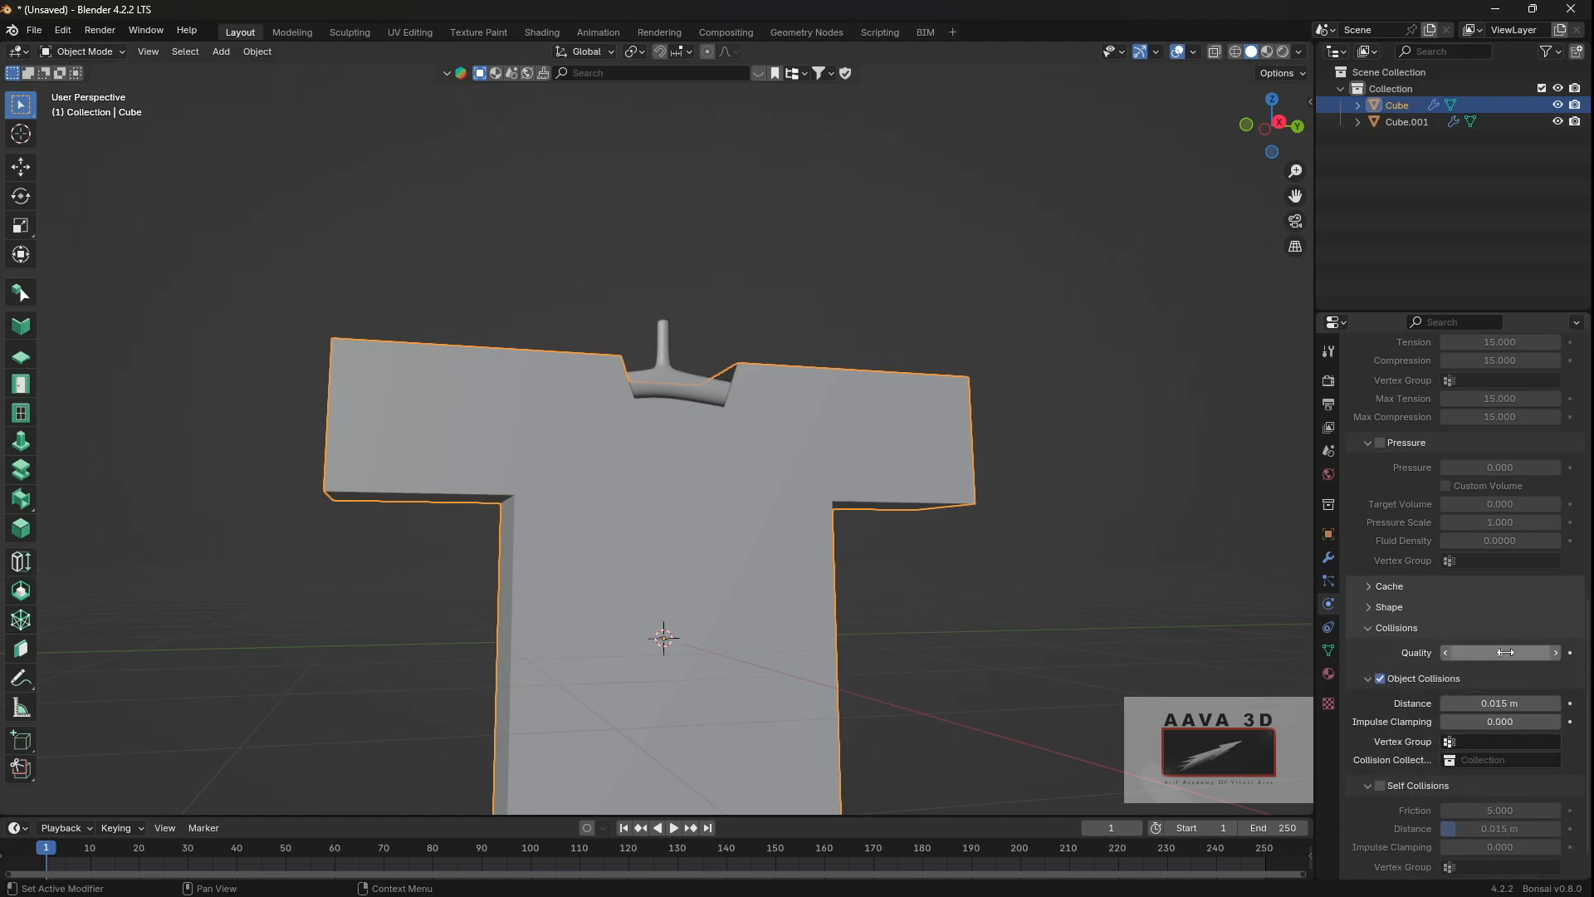
click(1380, 785)
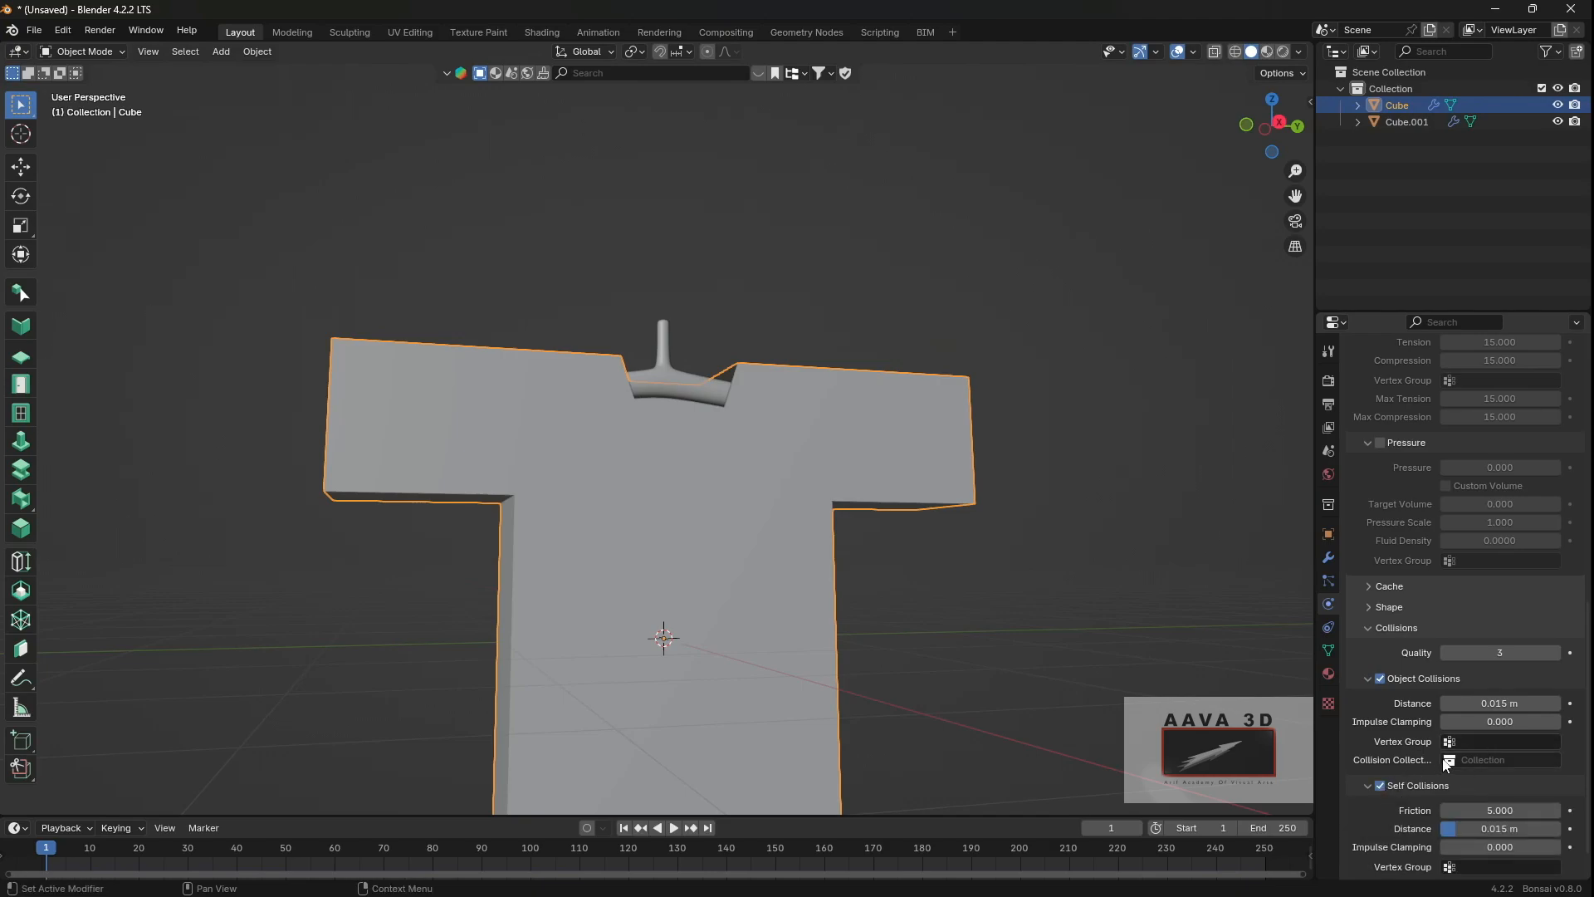
Step: Add Collision physics to the T-shirt alongside its cloth simulation
scroll(1472, 750, up, 8)
scroll(1472, 750, up, 8)
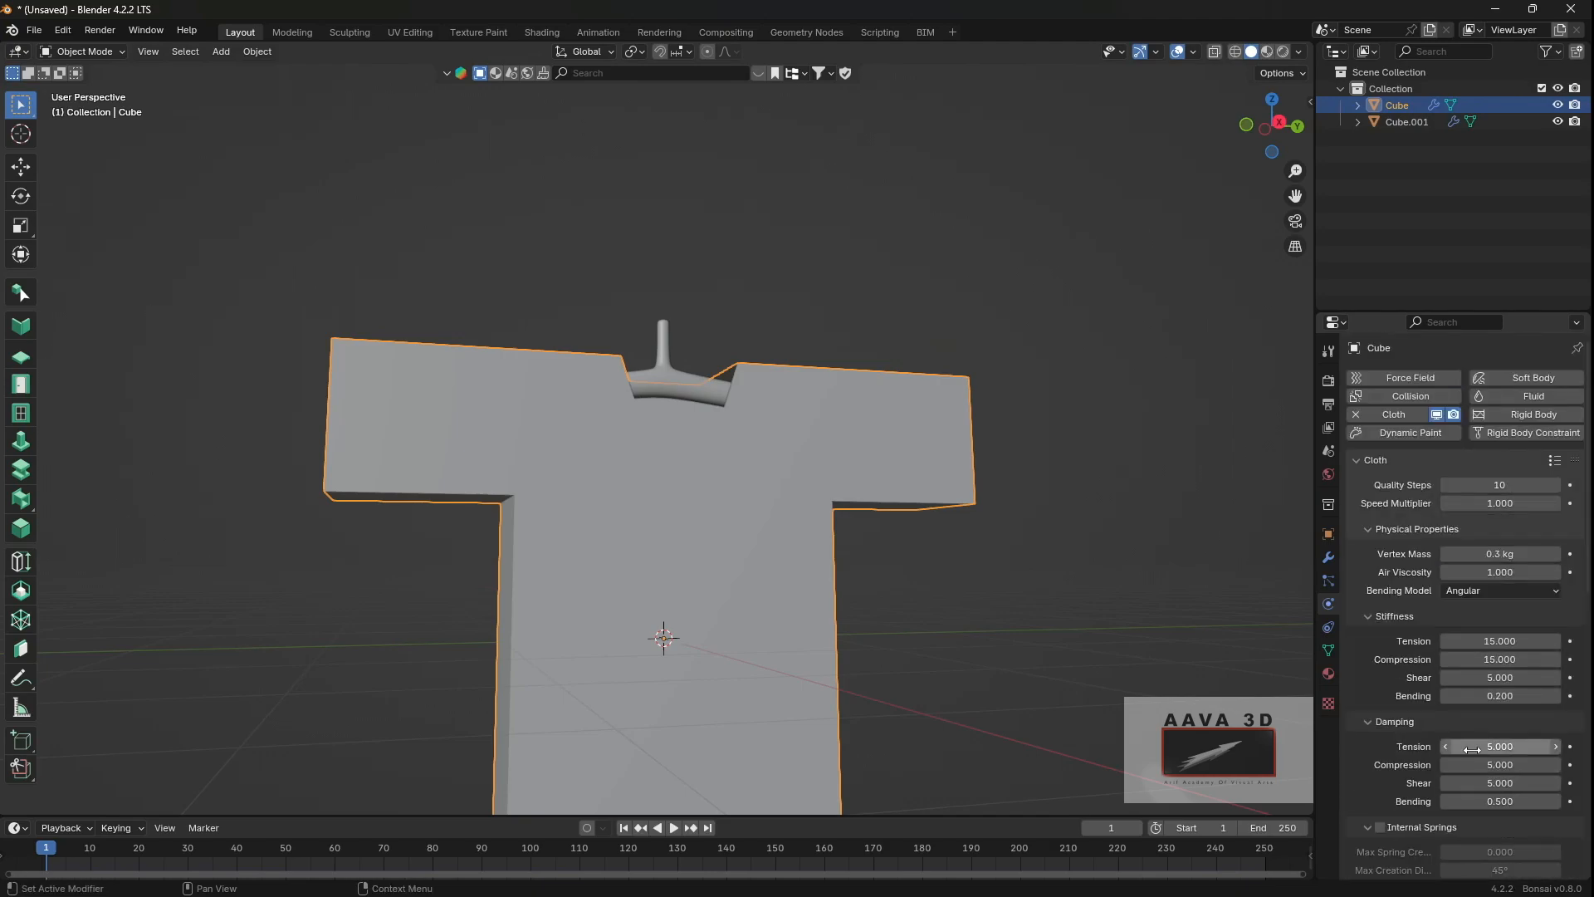
click(1408, 397)
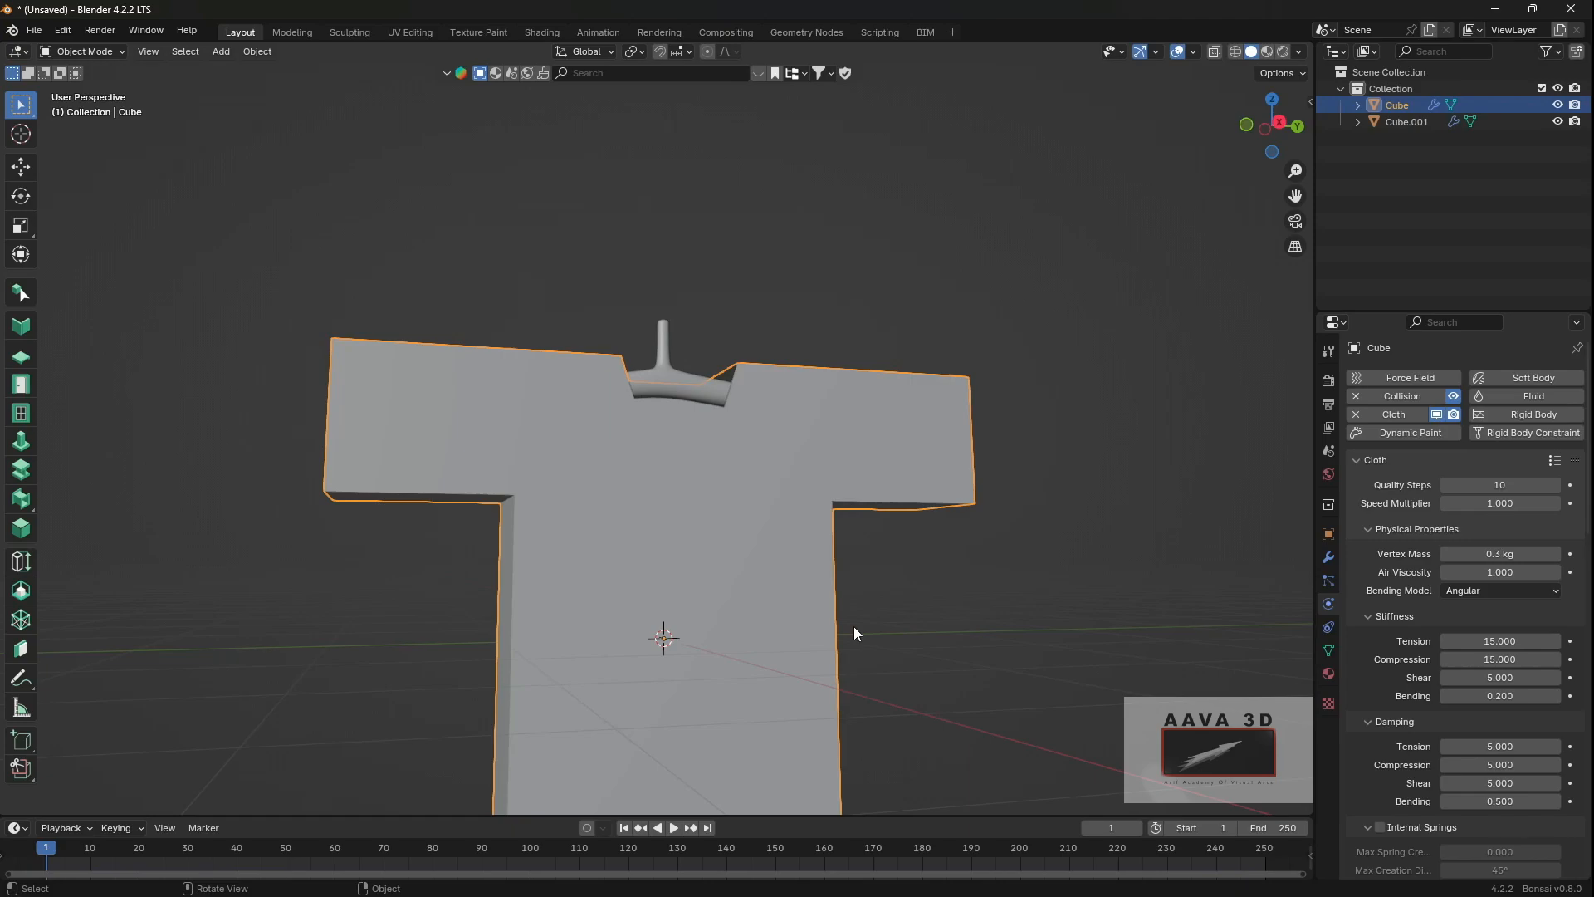
Step: Play the cloth simulation with the whole T-shirt in view and pause it at frame 36
scroll(937, 558, down, 3)
middle_drag(937, 558, 969, 596)
scroll(969, 595, up, 2)
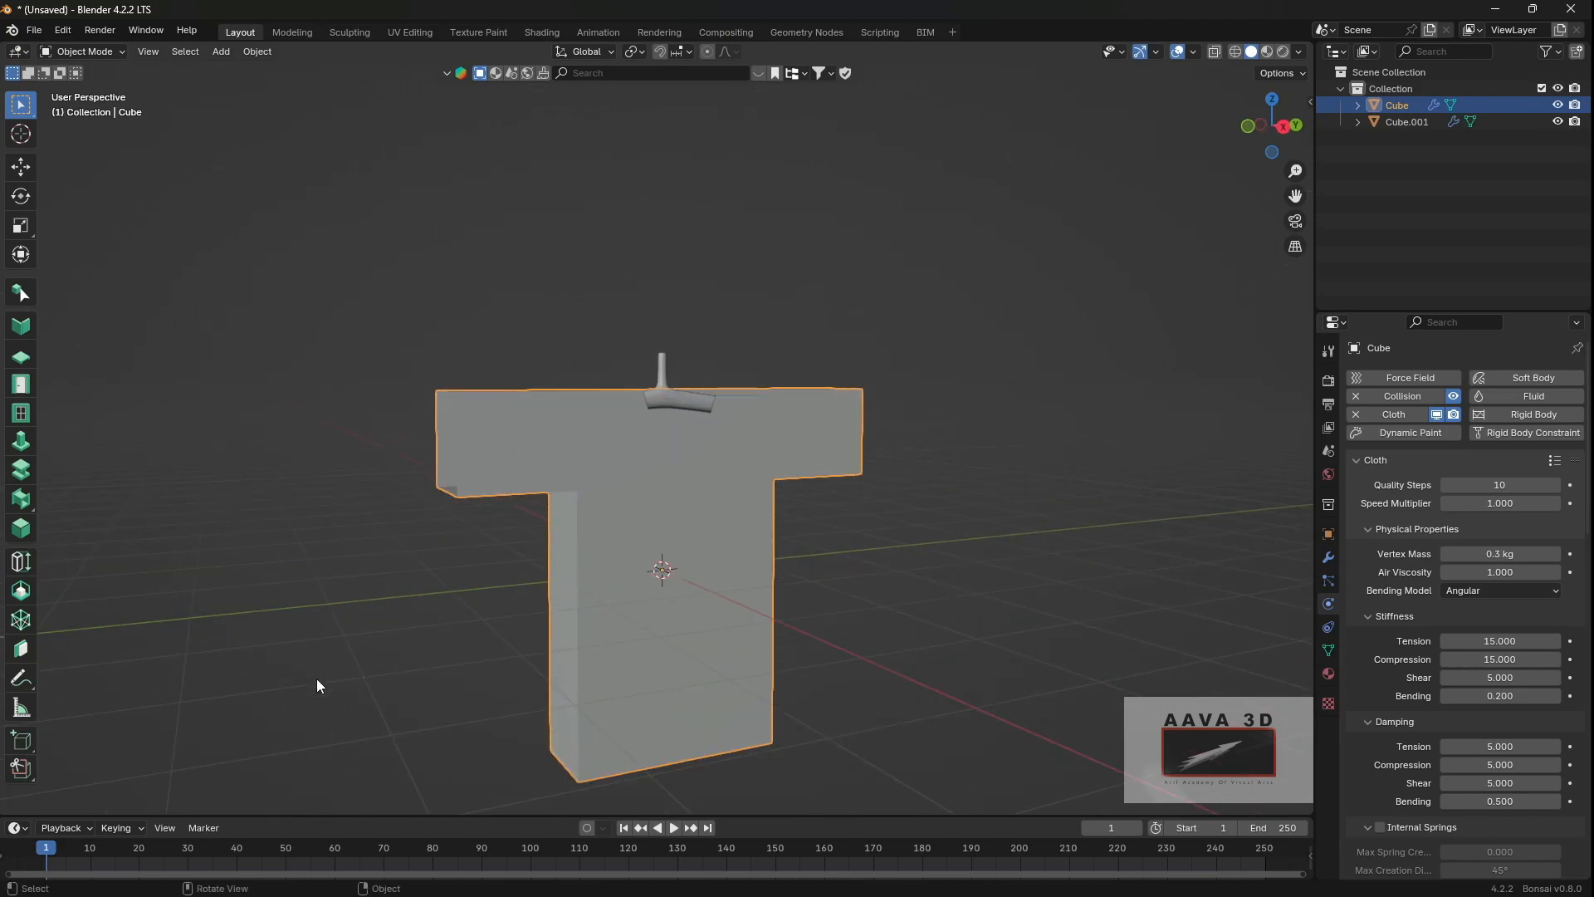
middle_drag(623, 599, 855, 562)
scroll(555, 641, up, 3)
middle_drag(855, 562, 913, 561)
middle_drag(913, 561, 889, 567)
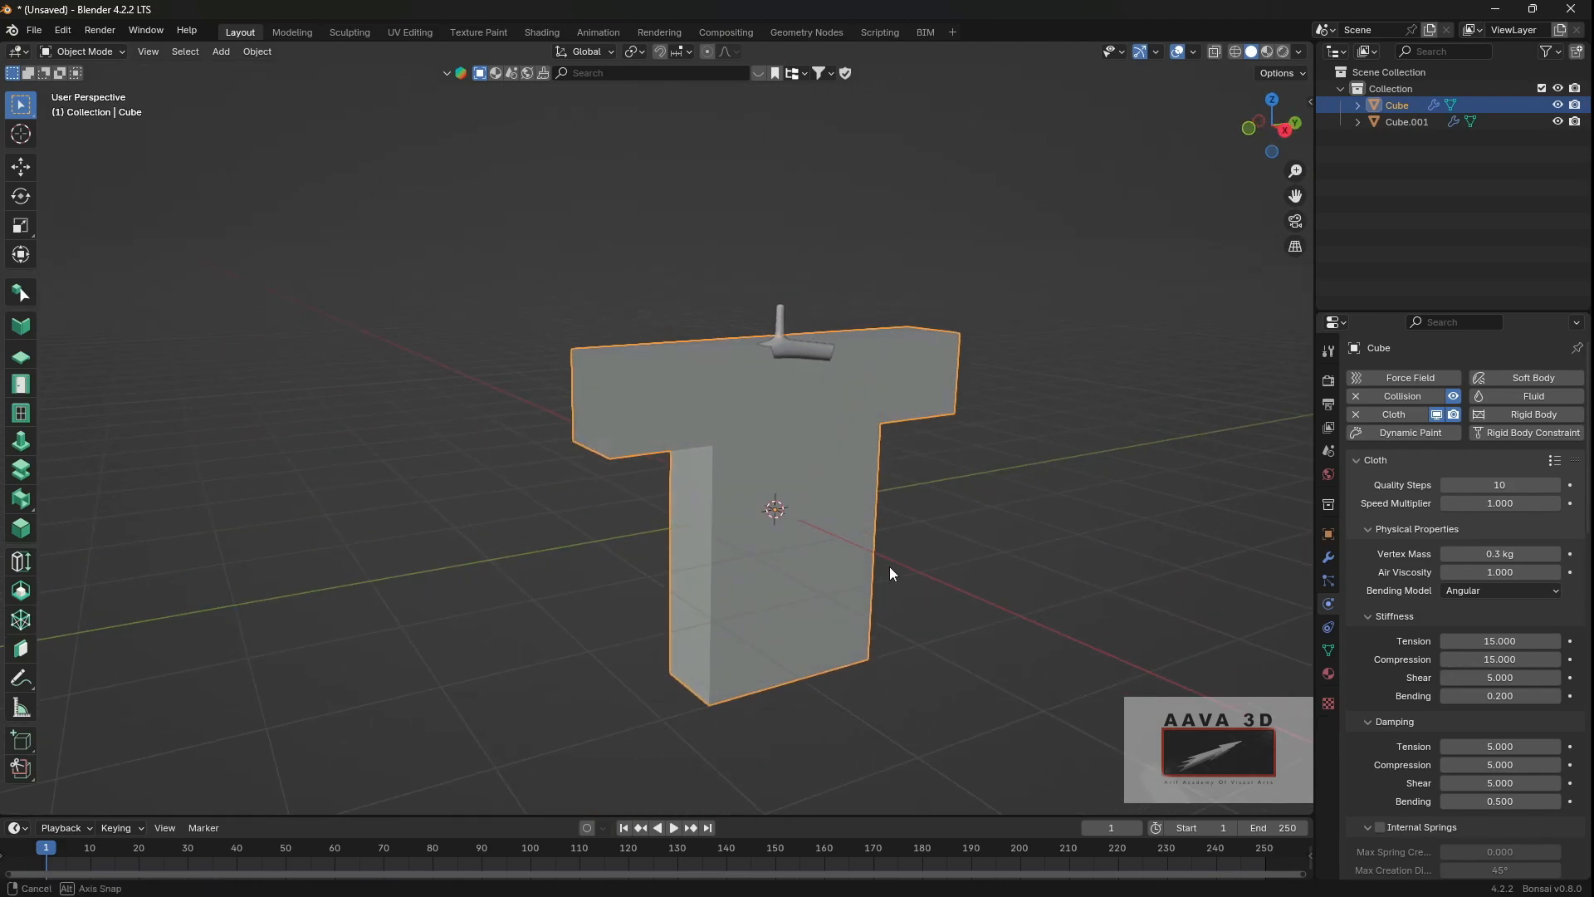
key(space)
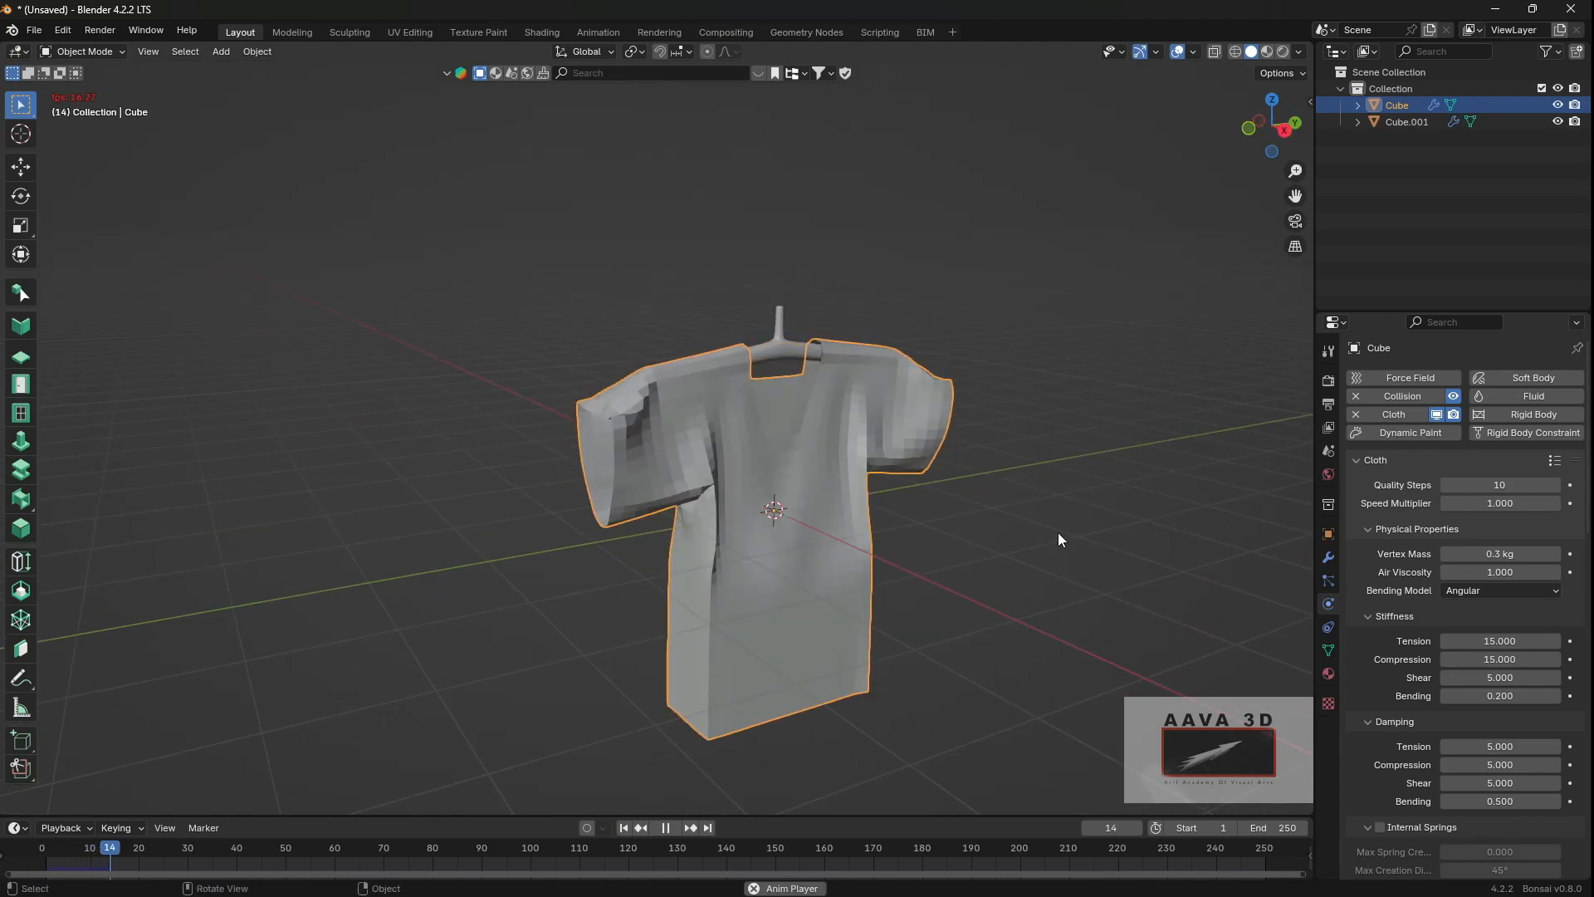
key(space)
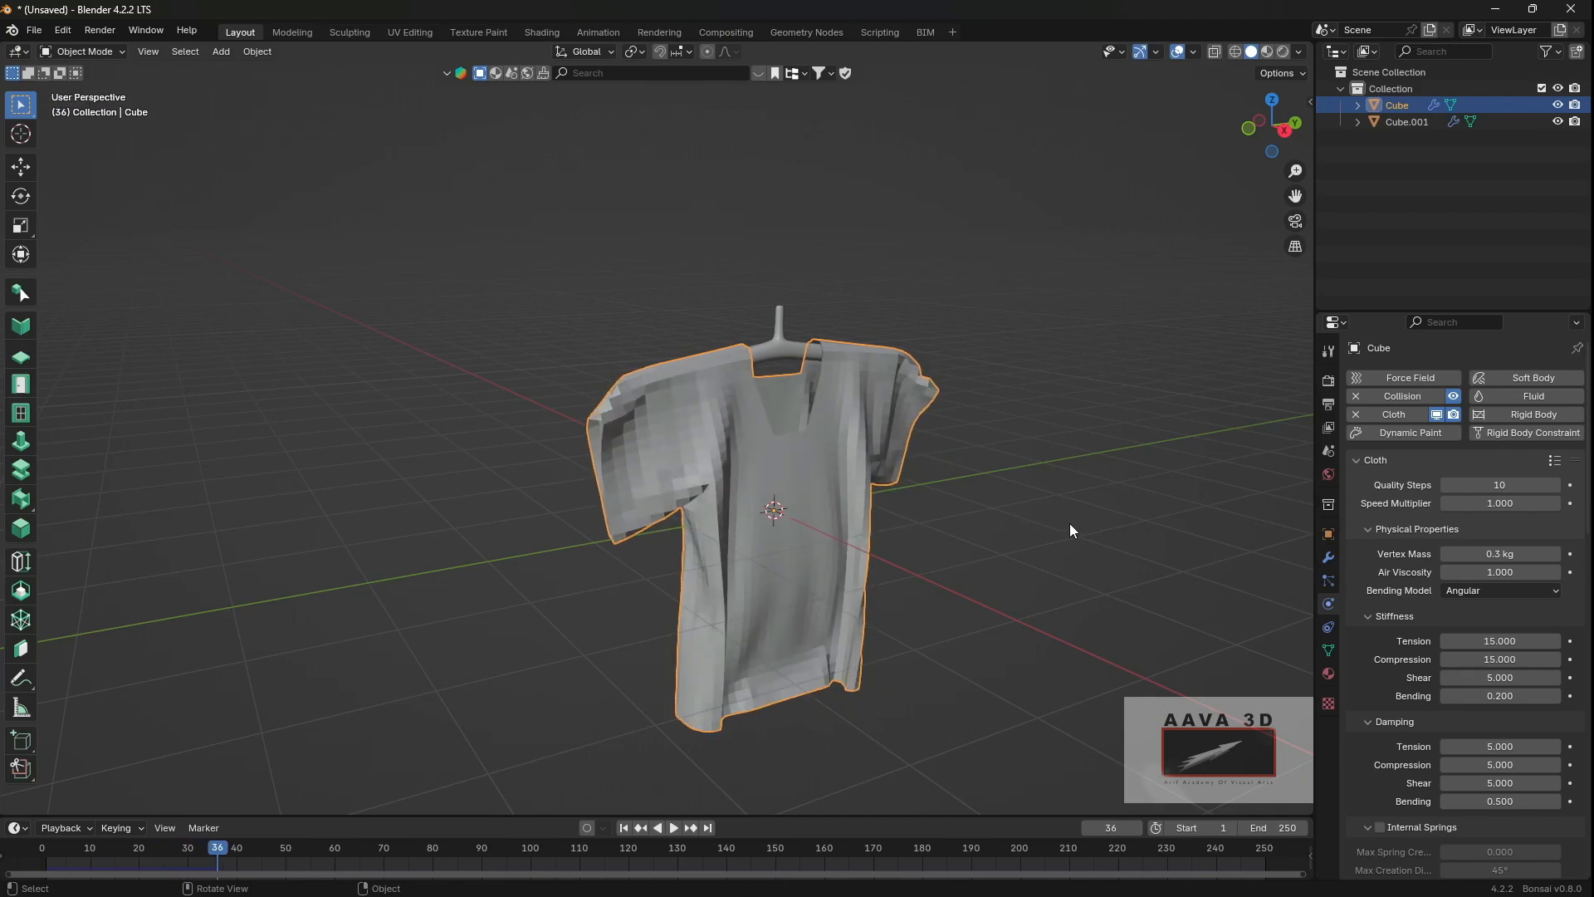
Step: Inspect the draped T-shirt up close and apply Shade Smooth to it
middle_drag(967, 598, 925, 566)
scroll(914, 560, up, 3)
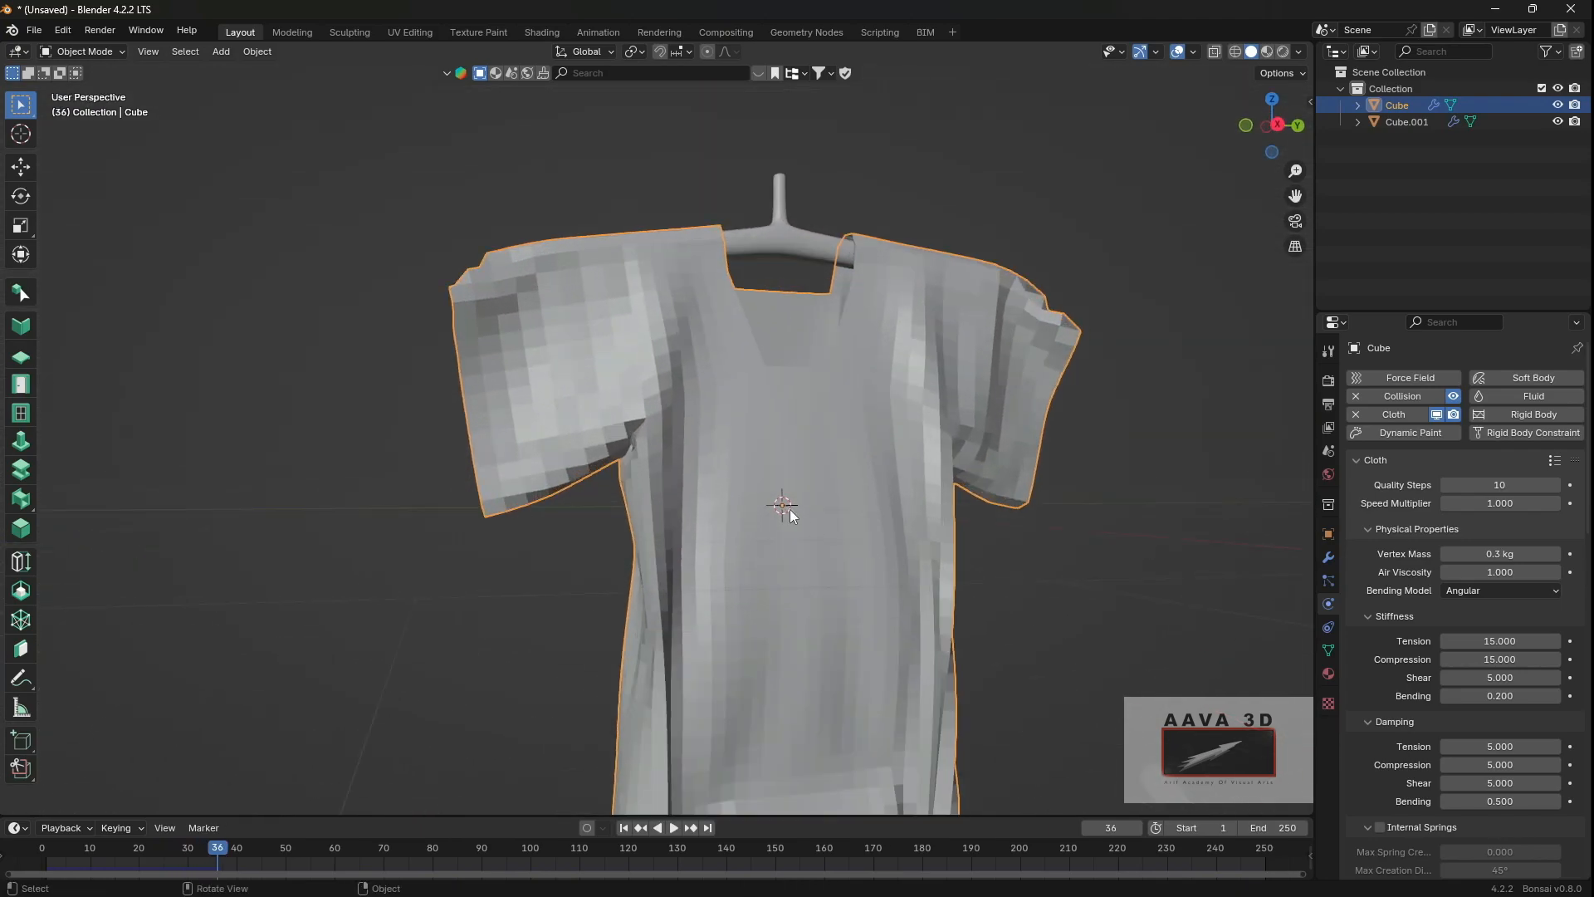
middle_drag(745, 527, 844, 425)
scroll(764, 561, up, 3)
scroll(889, 546, down, 5)
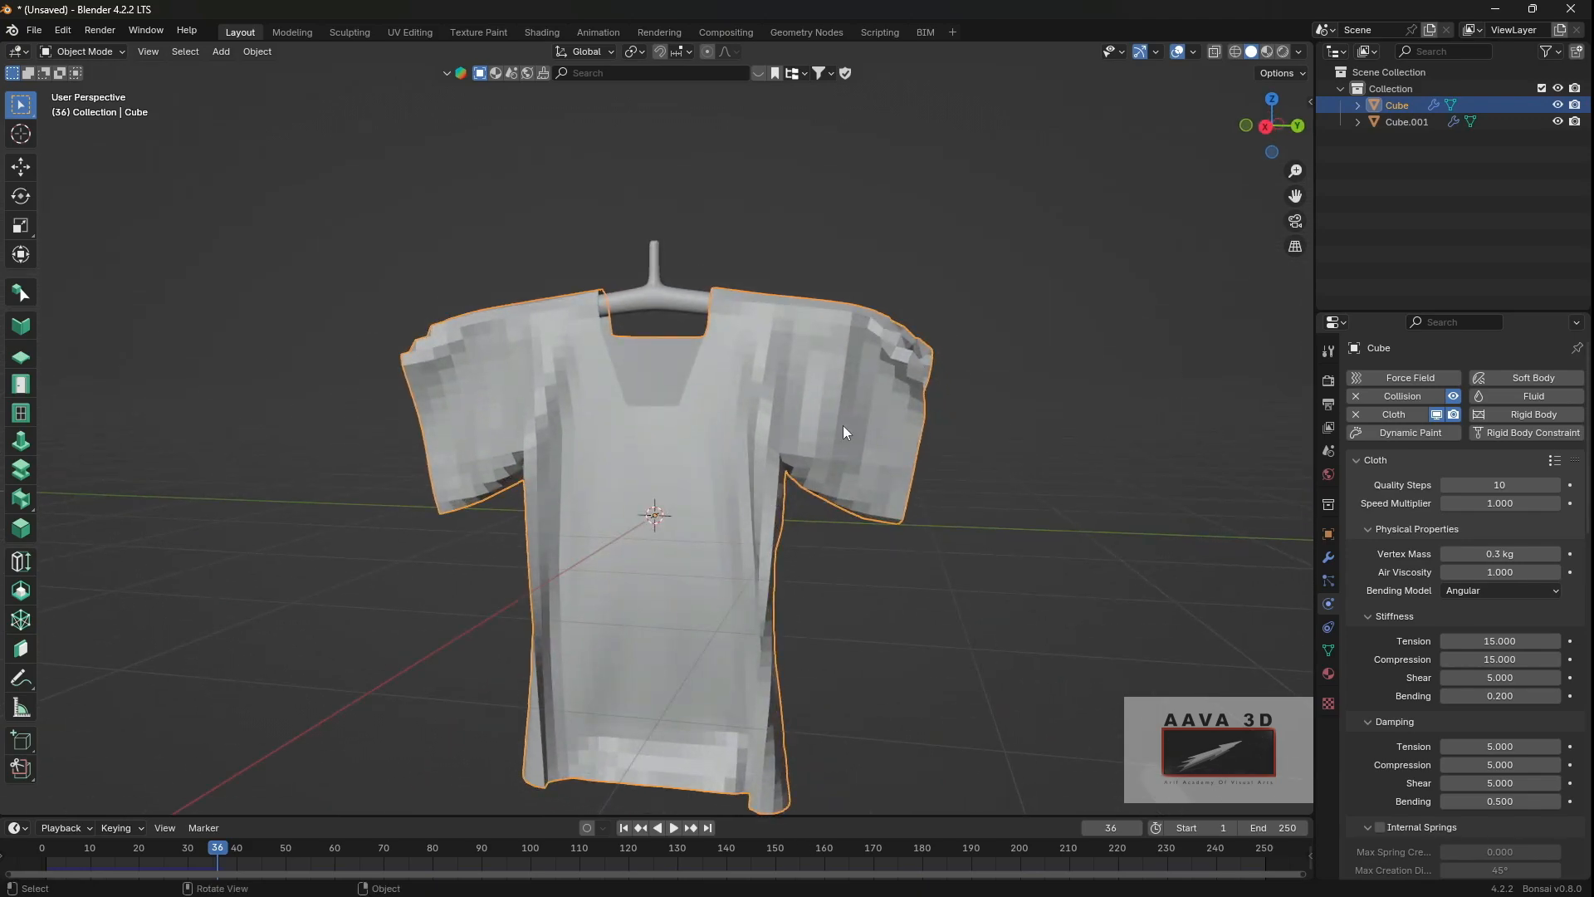
right_click(845, 376)
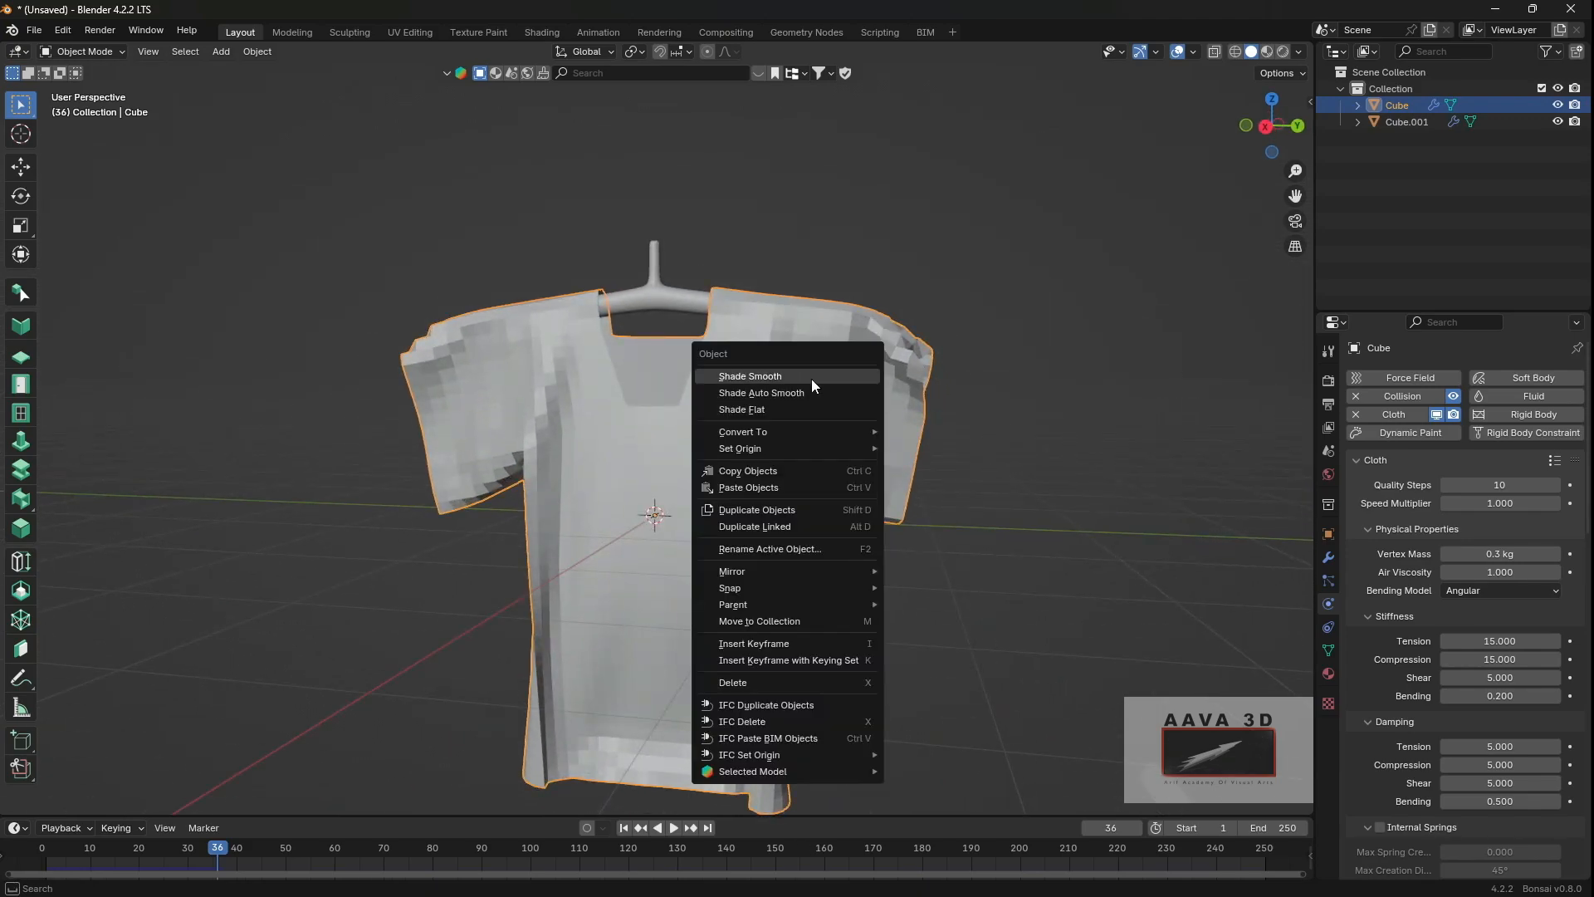
click(810, 378)
middle_drag(780, 462, 851, 477)
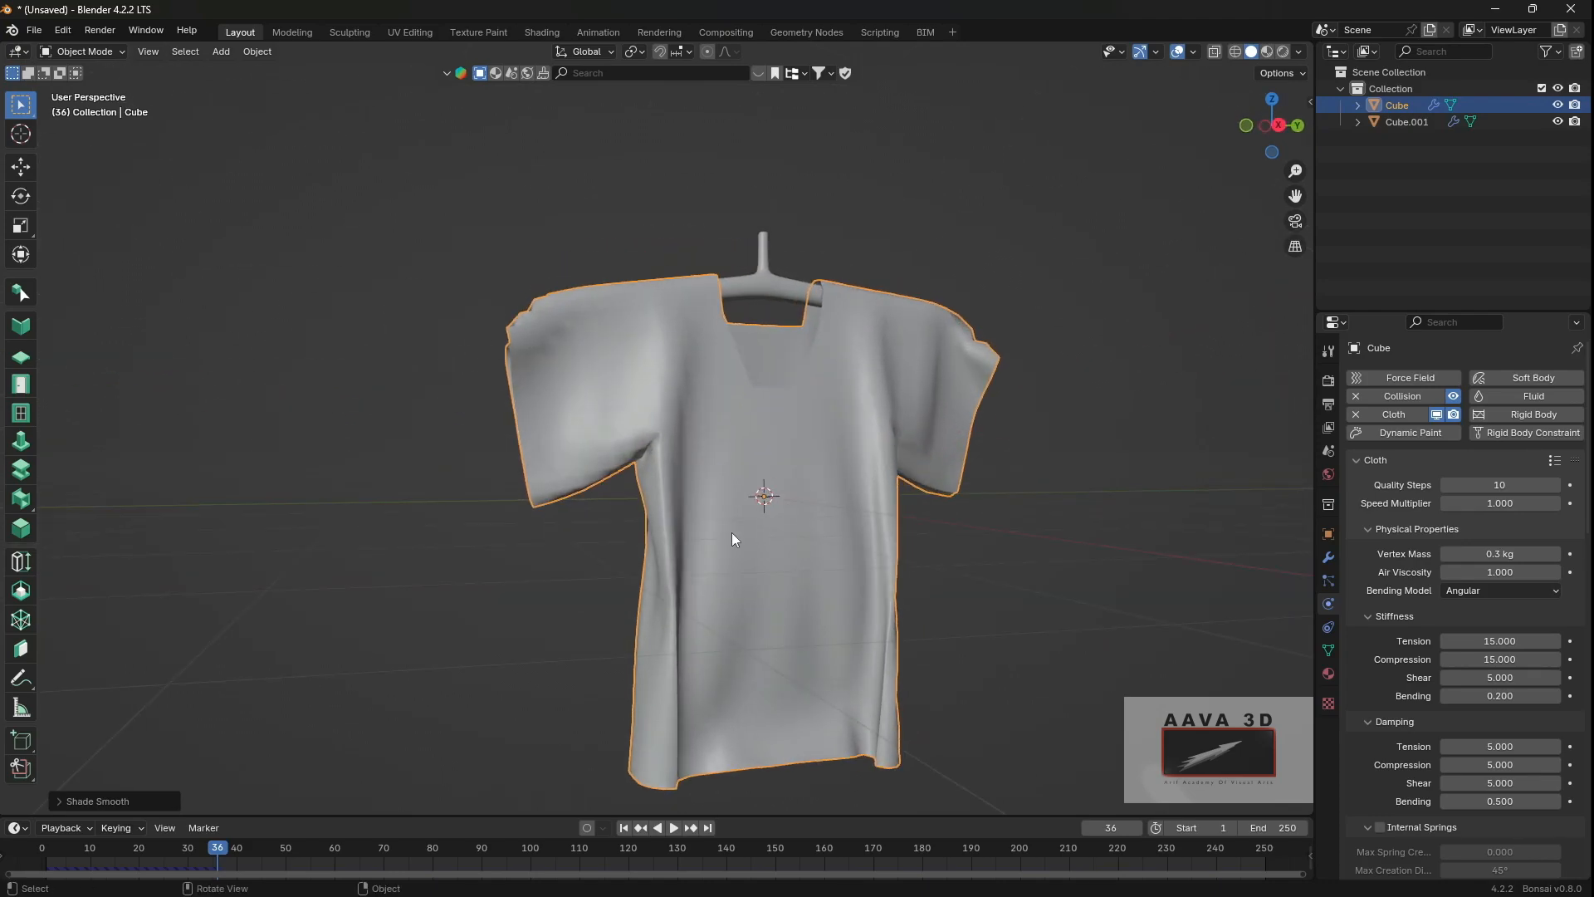
middle_drag(732, 538, 623, 580)
scroll(622, 581, up, 3)
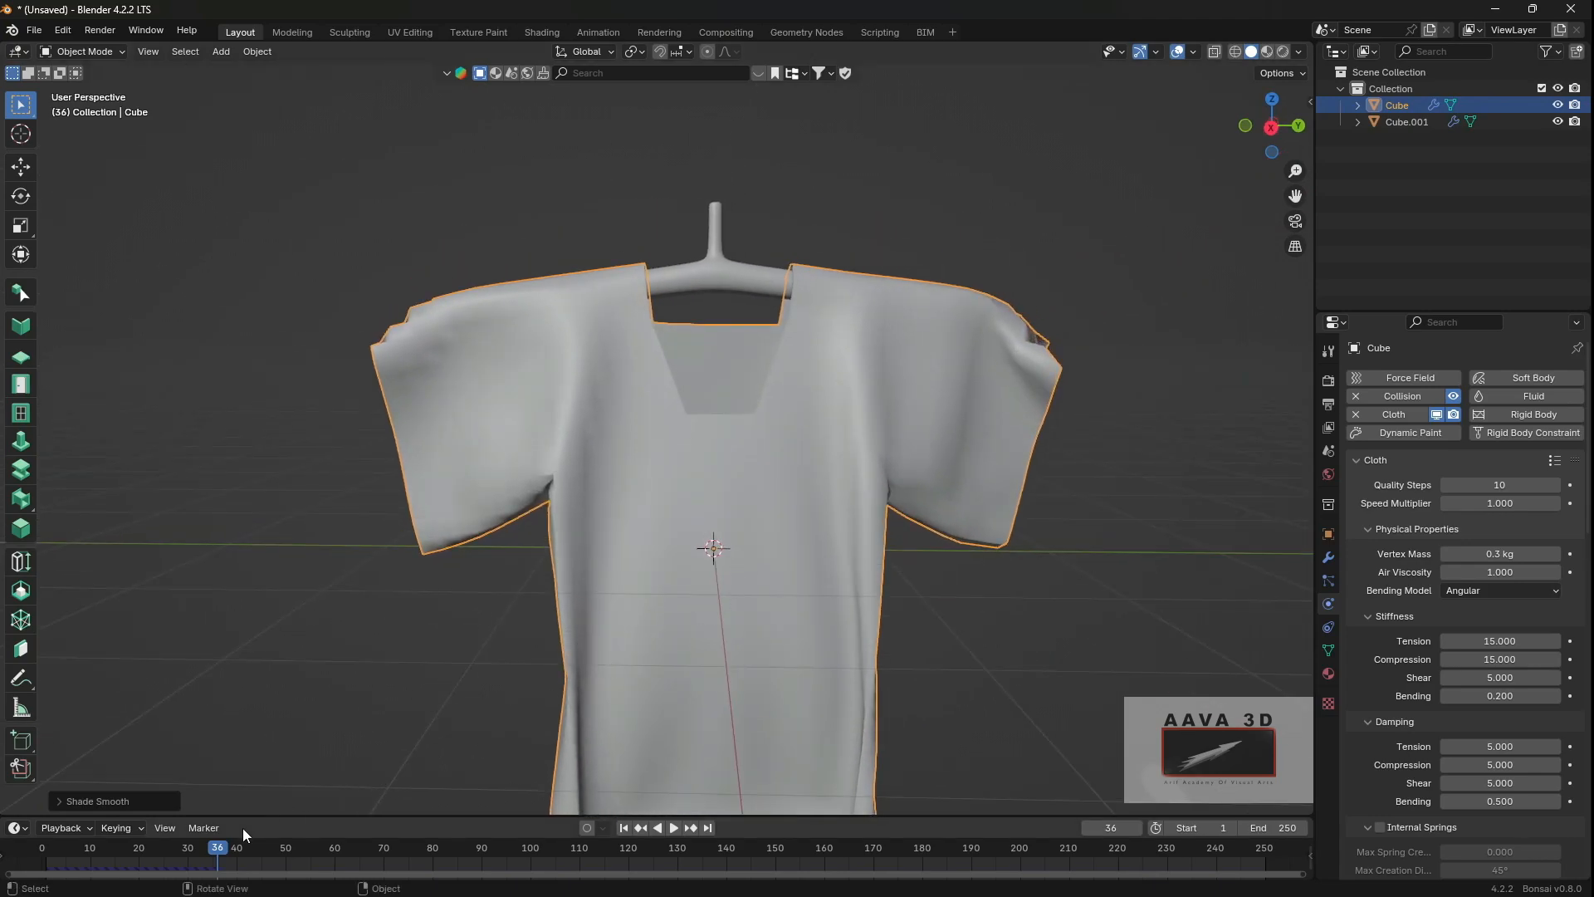
Step: Rewind the timeline to frame 0, replay the cloth simulation and stop it at frame 98
drag(218, 848, 42, 847)
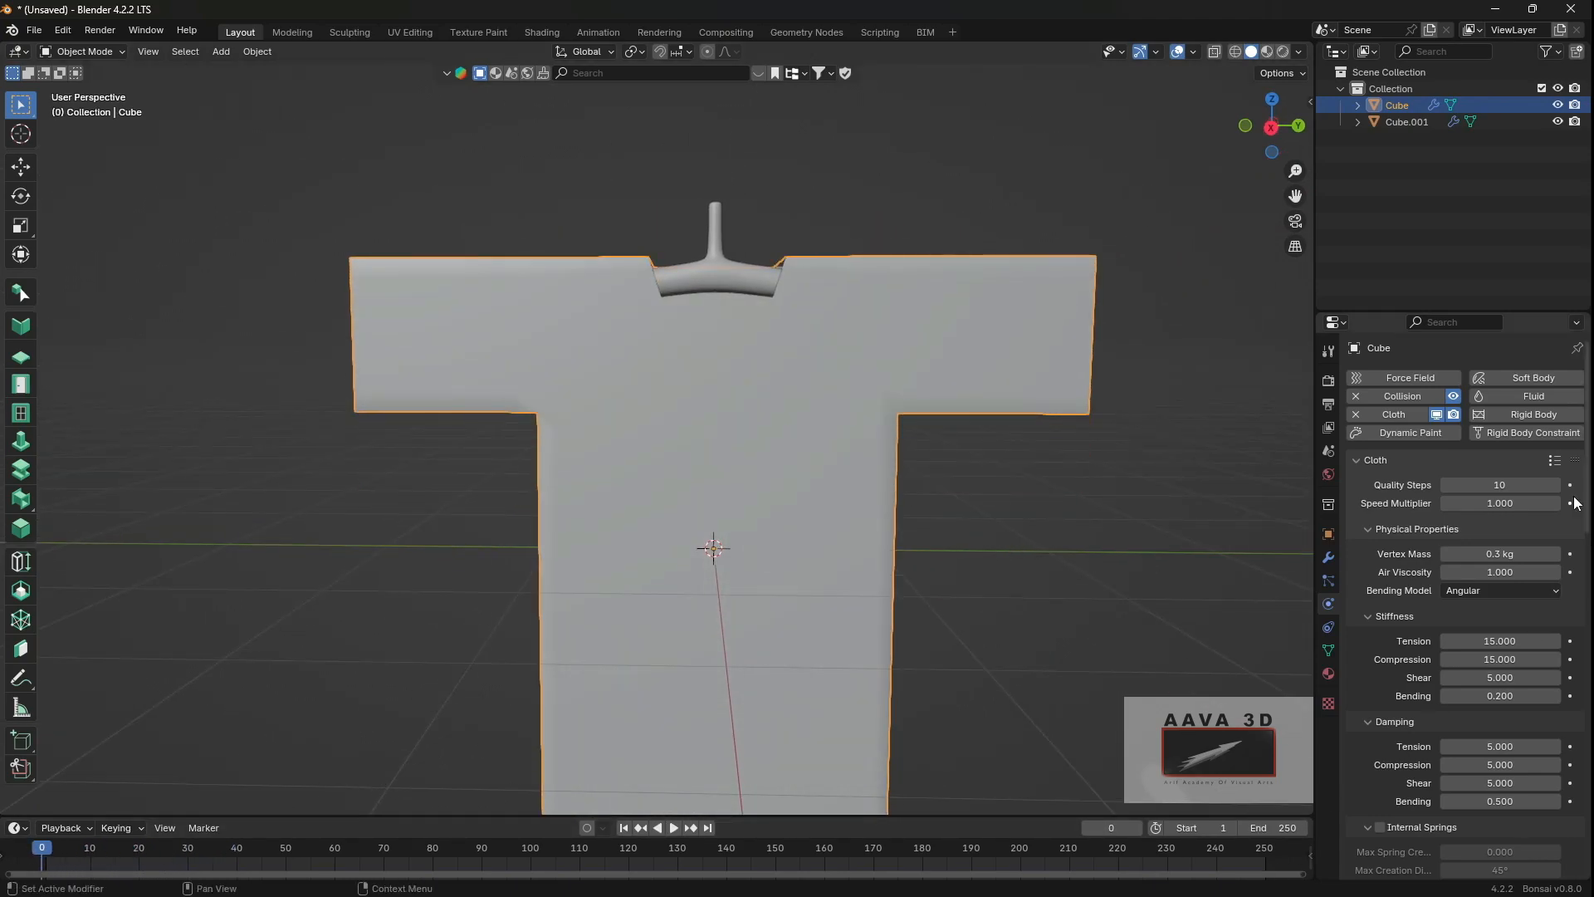
key(space)
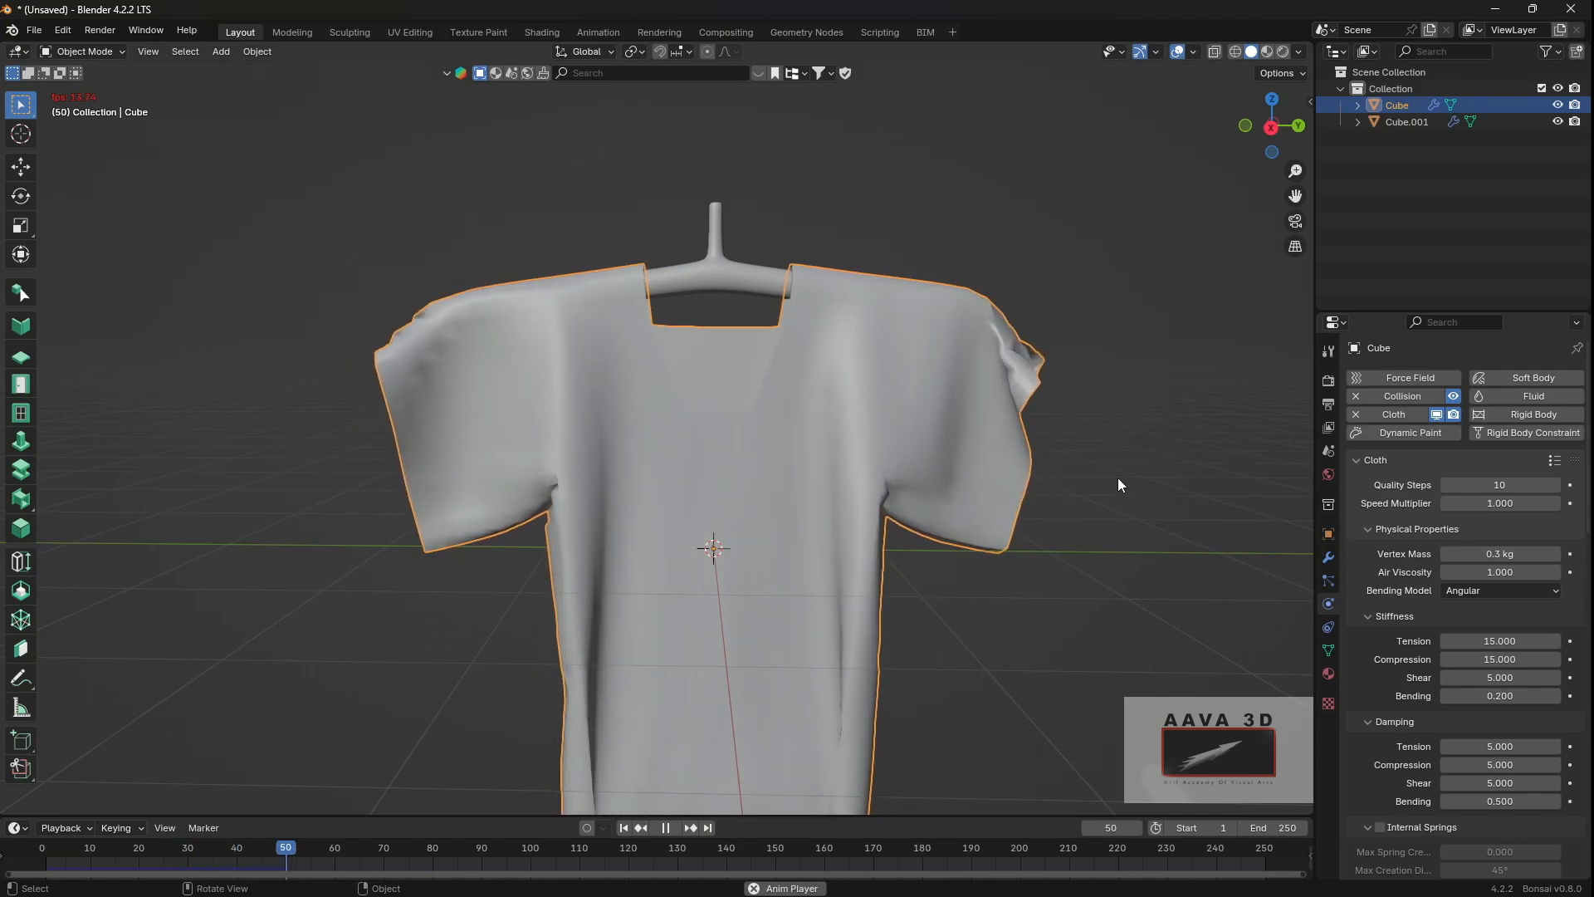
scroll(1080, 490, down, 4)
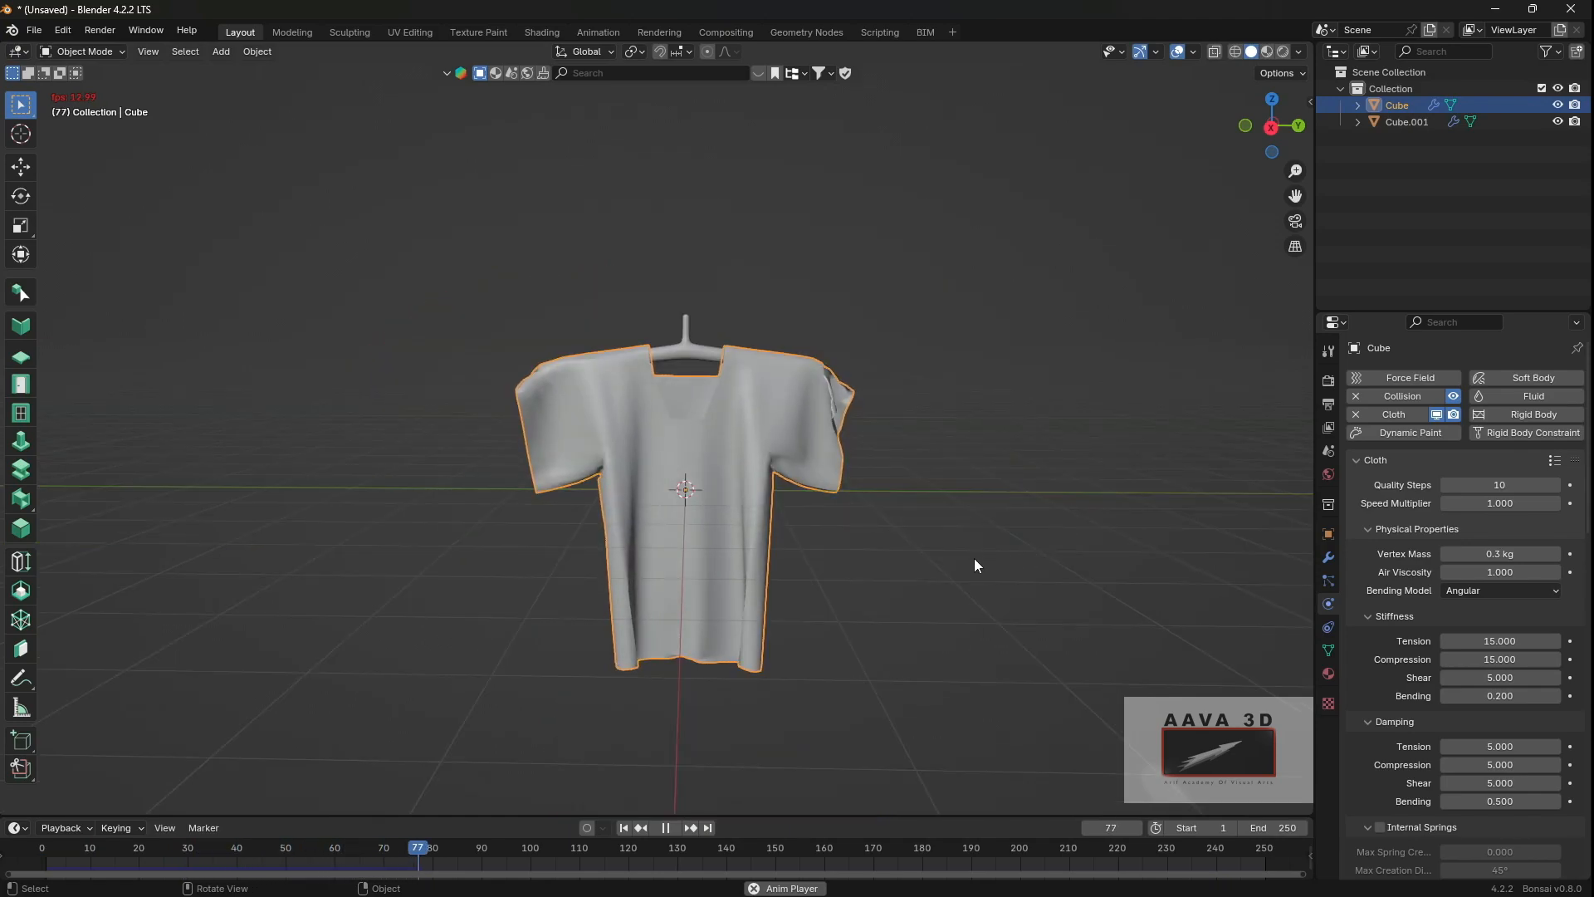
key(space)
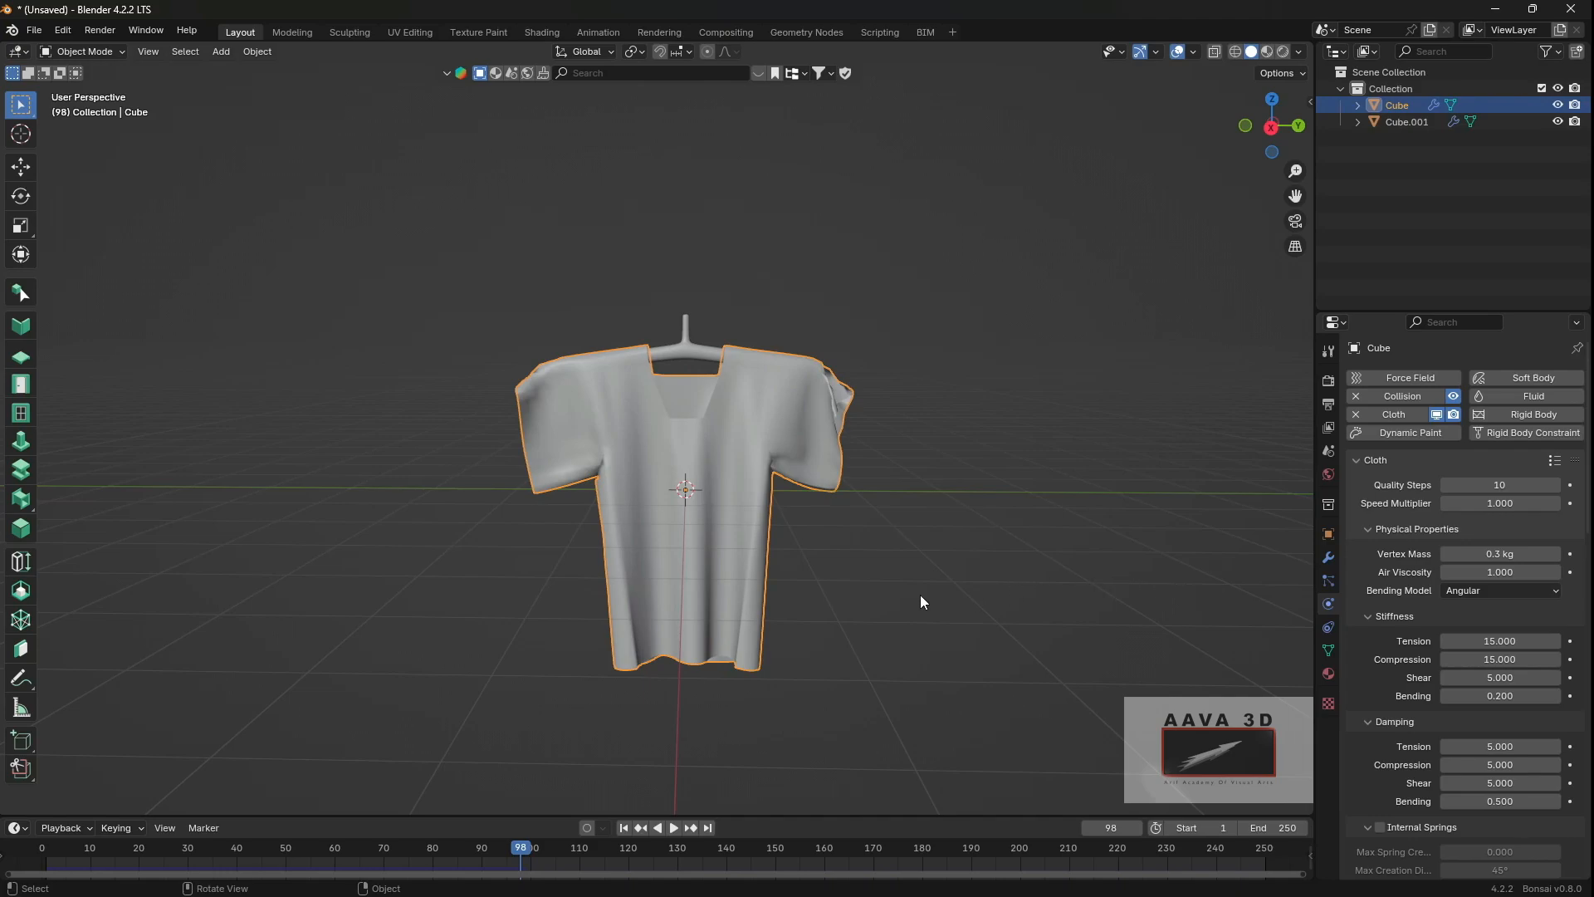
middle_drag(764, 594, 987, 649)
scroll(986, 650, down, 2)
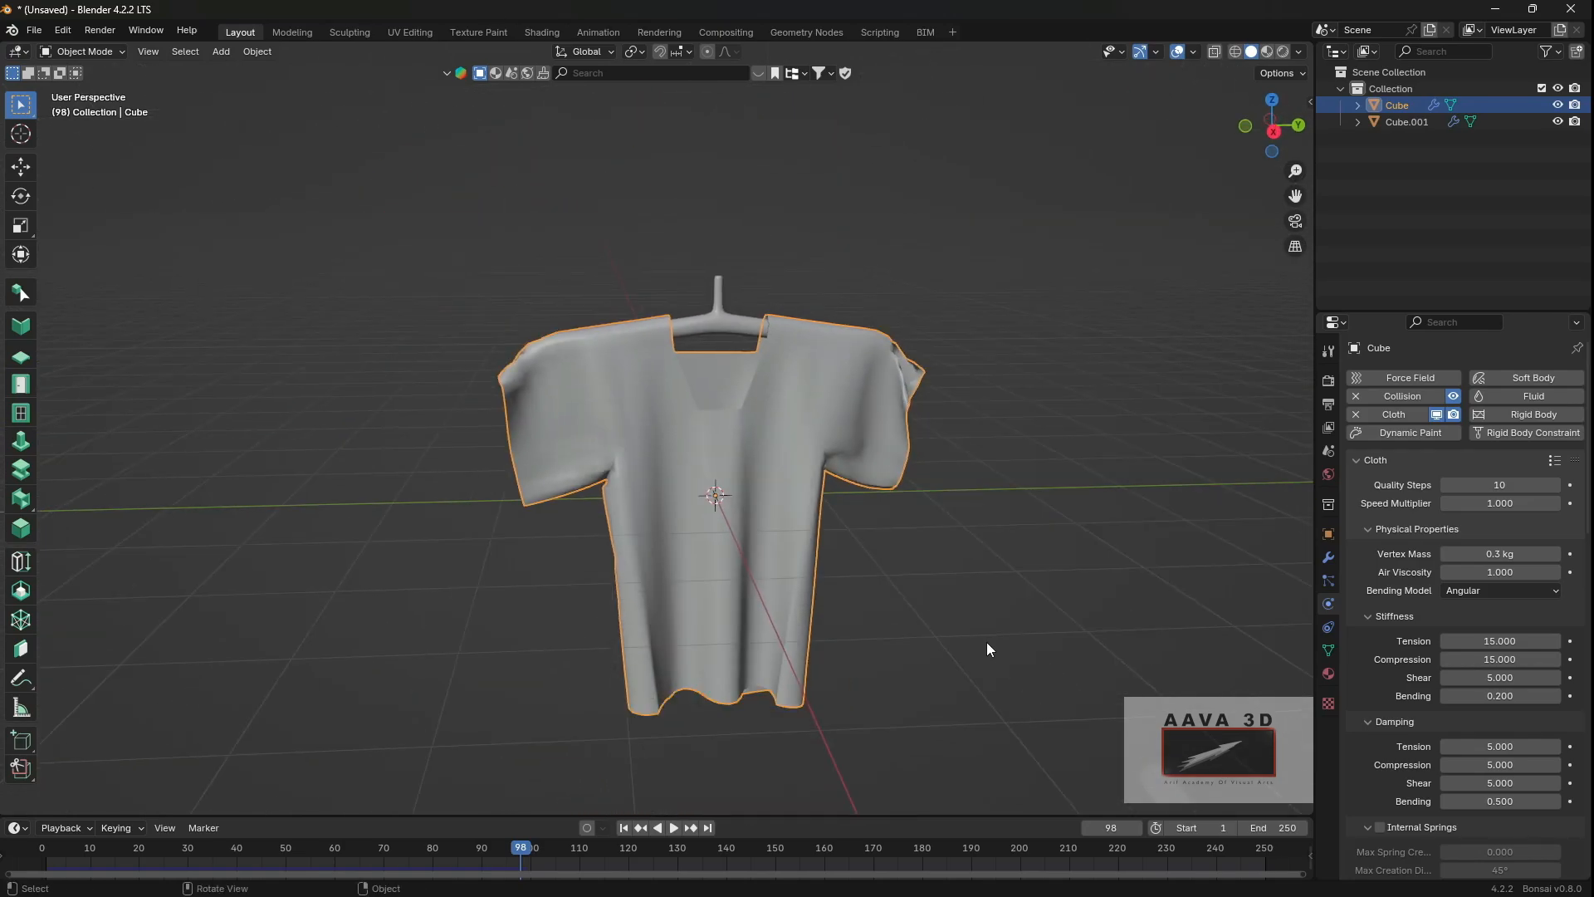